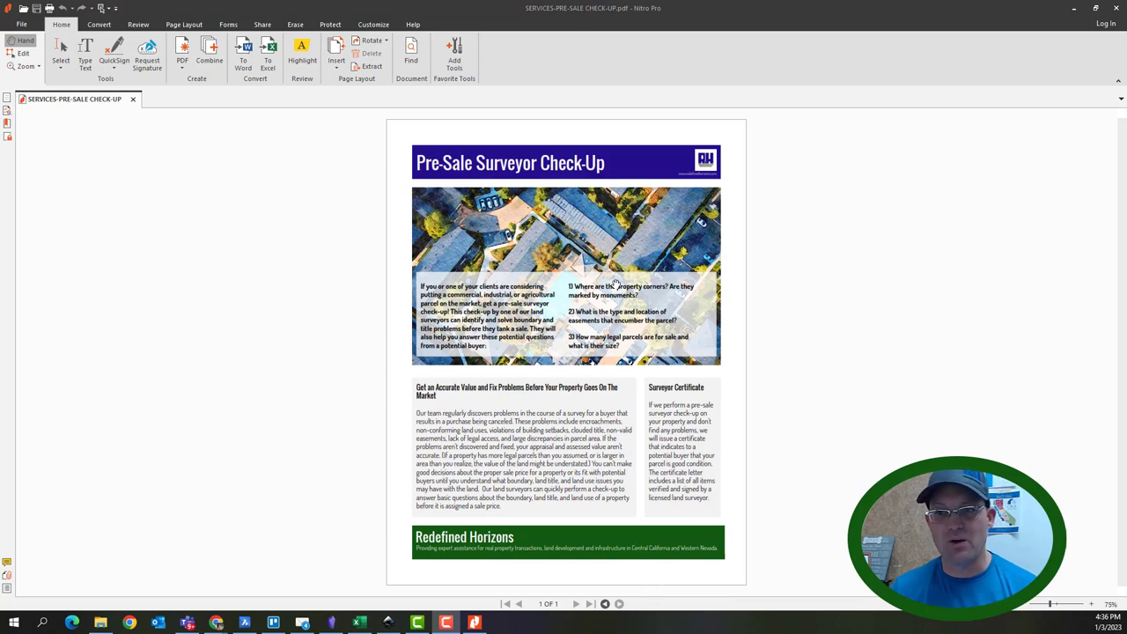
- Close the Pre-Sale Check-Up PDF and switch to the services flyer template in Inkscape
left_click(1116, 8)
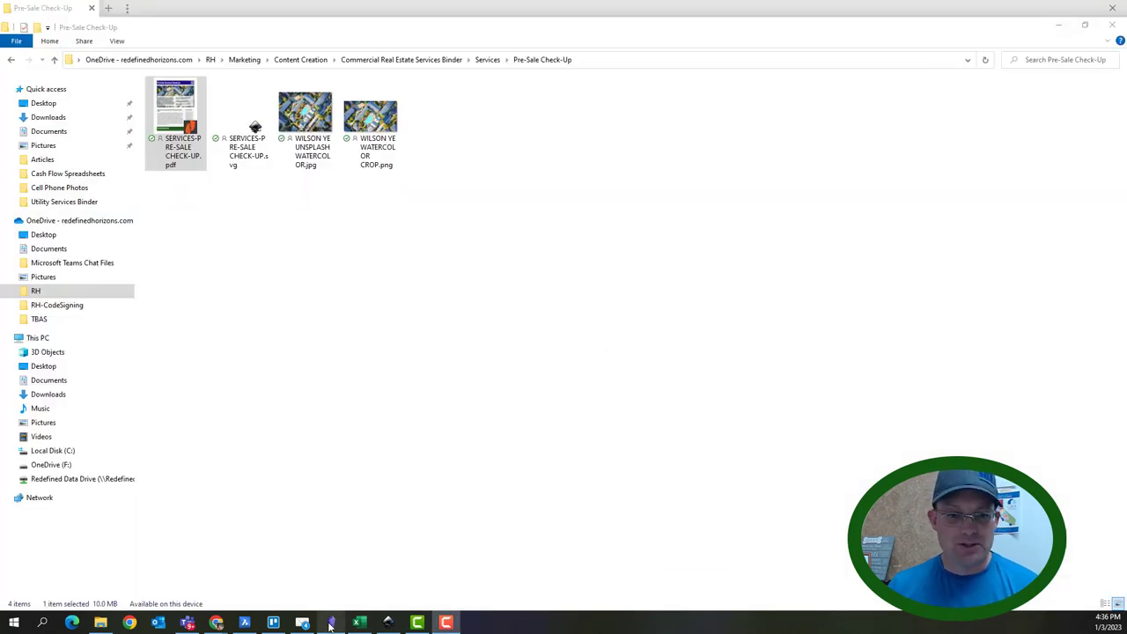
left_click(389, 623)
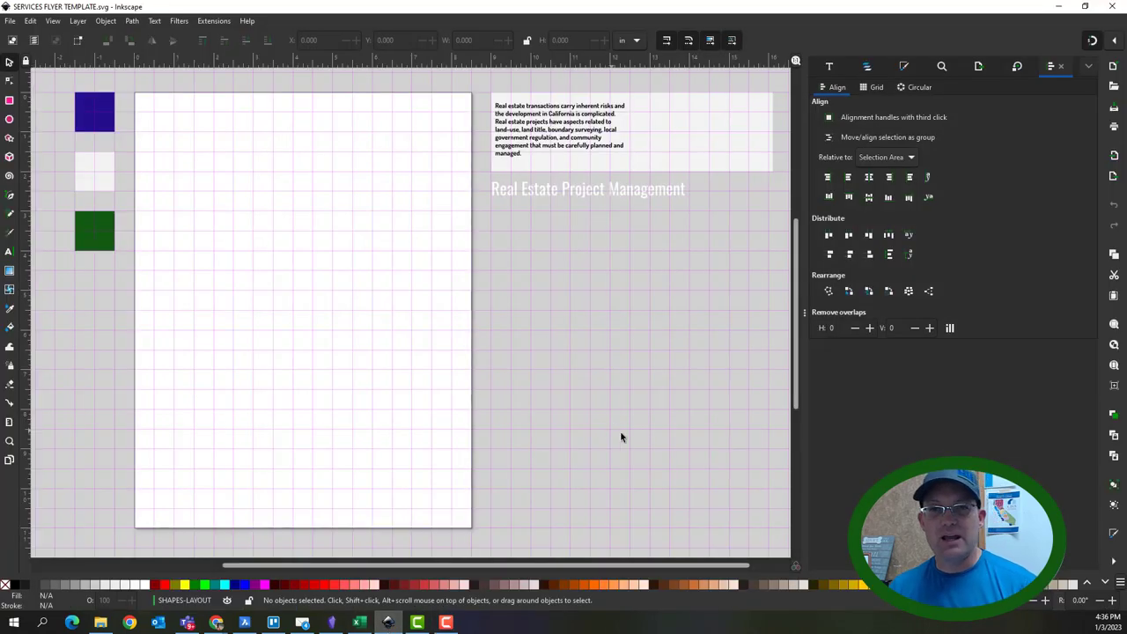
scroll(619, 430, "left", 2)
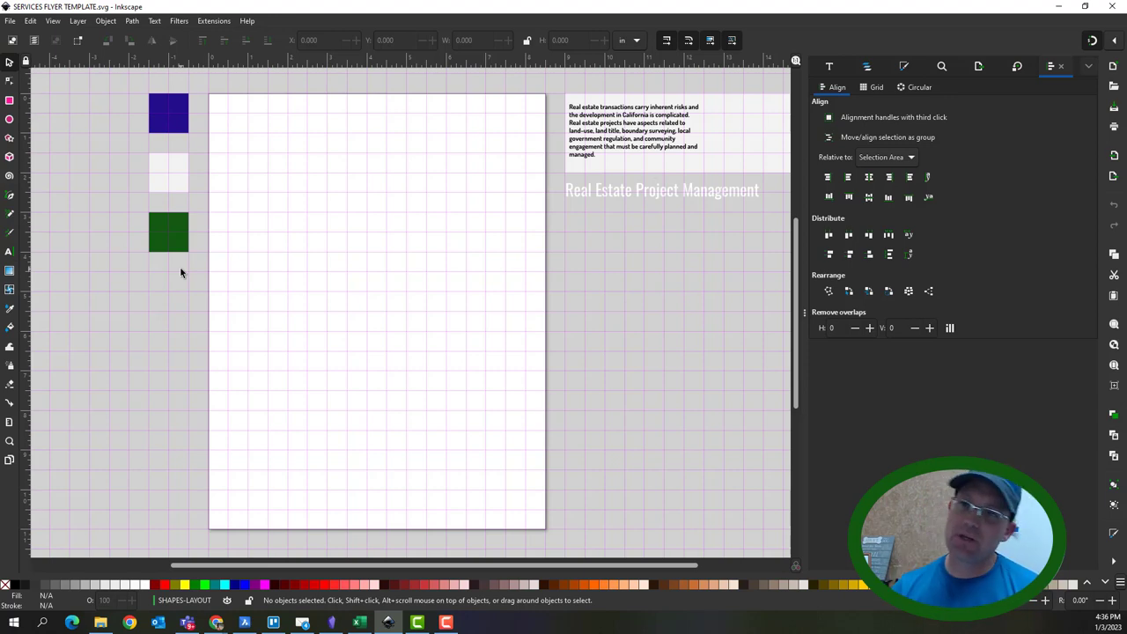
- Draw a 1 by 10 in vertical rectangle on the SHAPES-LAYOUT layer, 0.5 in inside the page's right and top edges
left_click(868, 66)
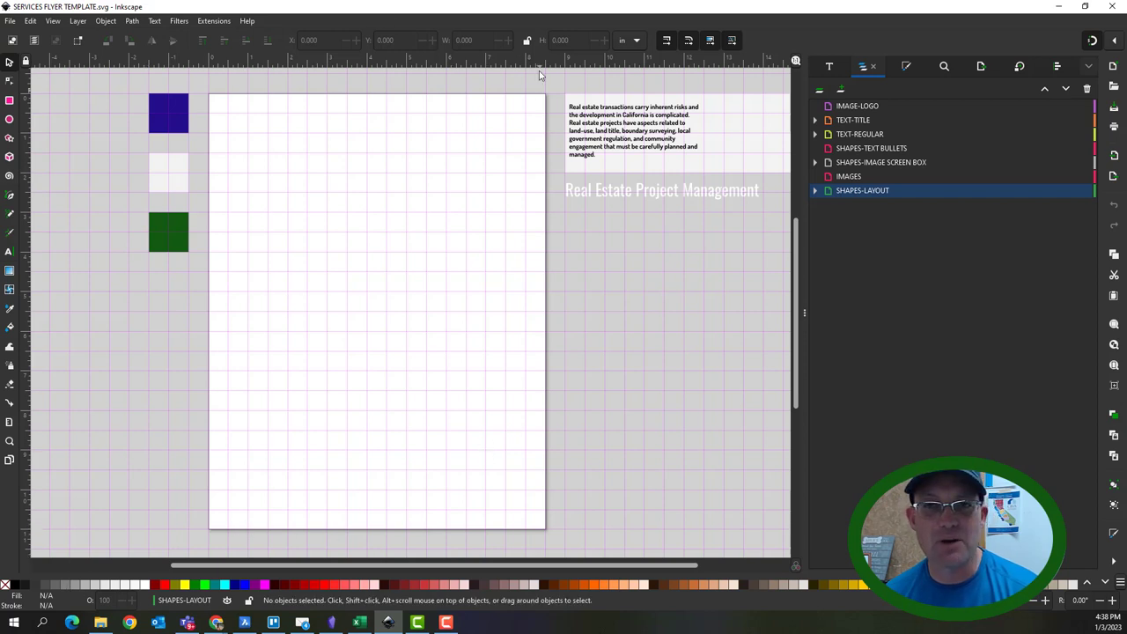
left_click(9, 101)
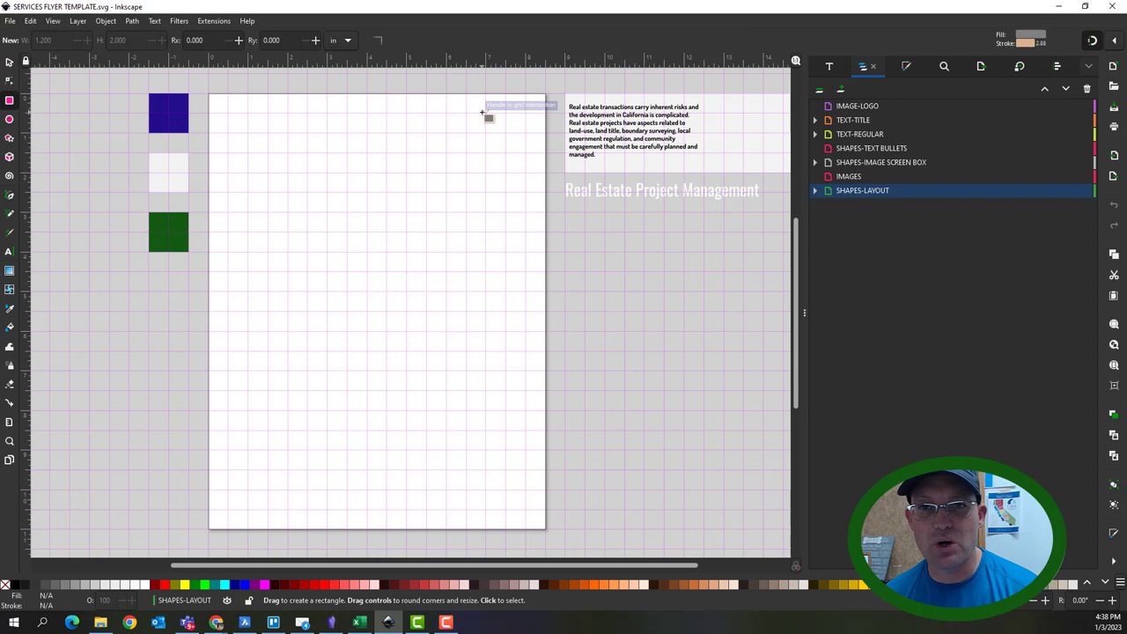
left_click_drag(482, 112, 524, 509)
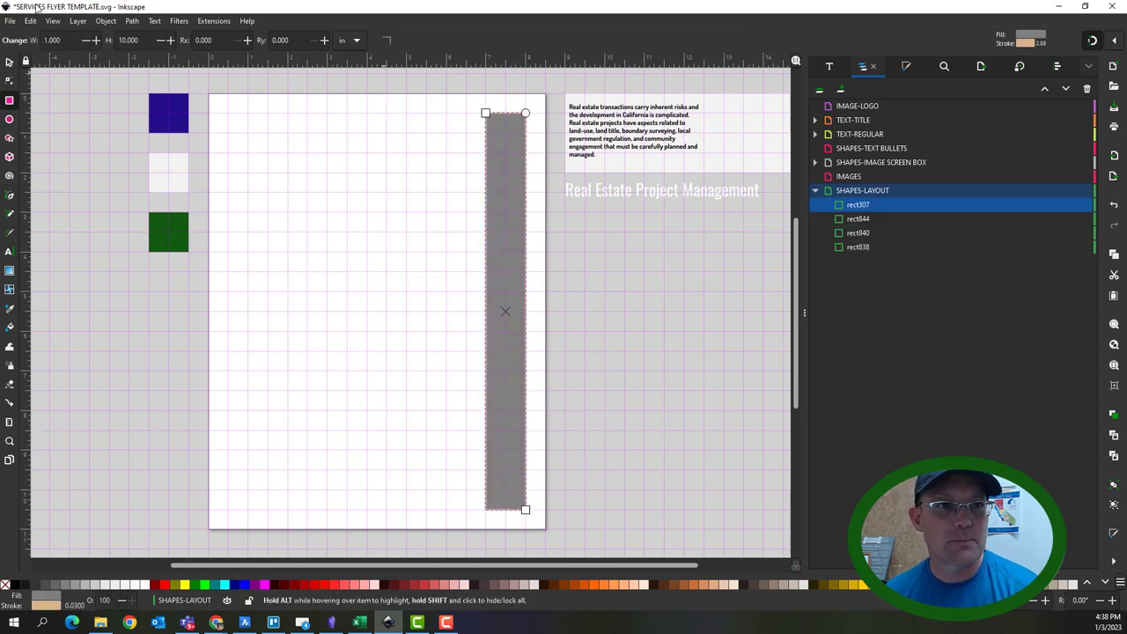
left_click(8, 62)
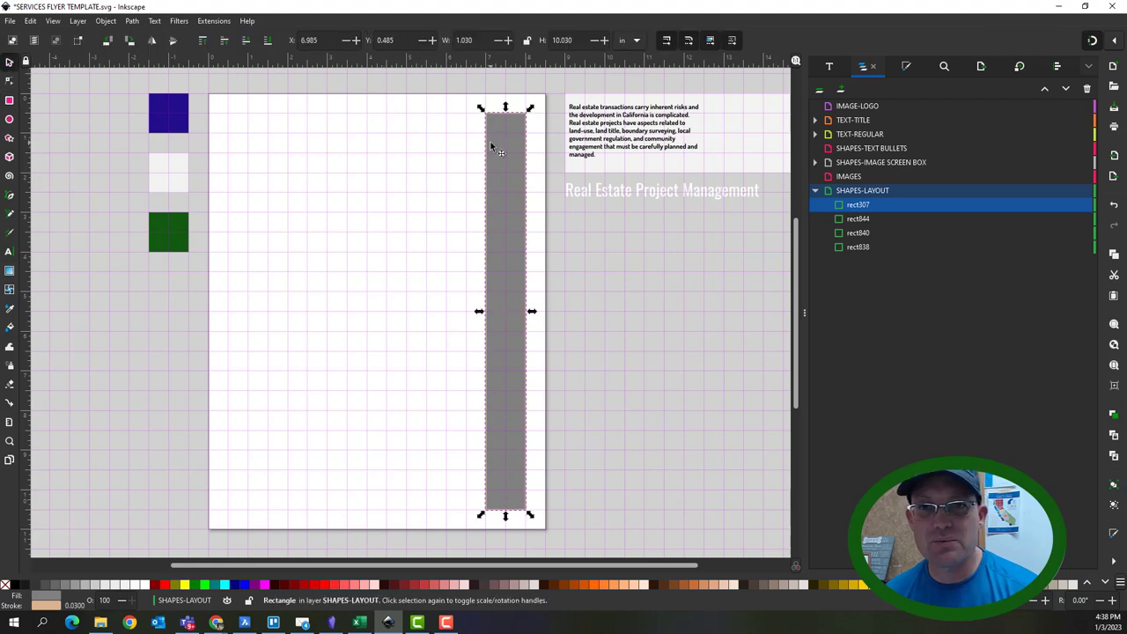
scroll(504, 132, "up", 3, "ctrl")
scroll(506, 130, "down", 2, "ctrl")
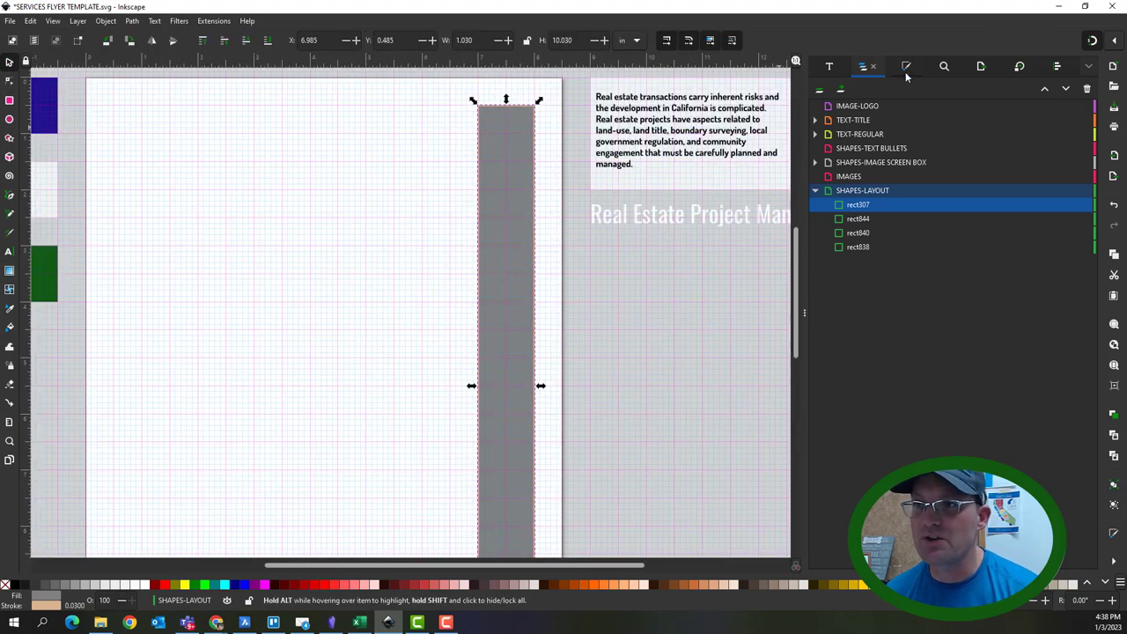
left_click(907, 67)
left_click(820, 106)
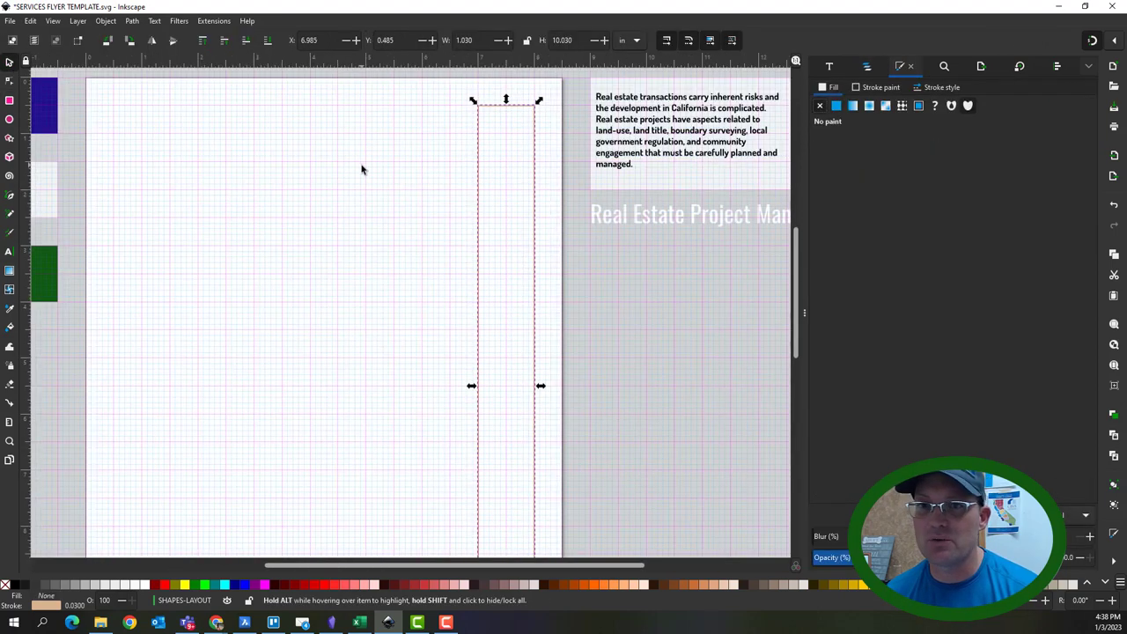
left_click(836, 105)
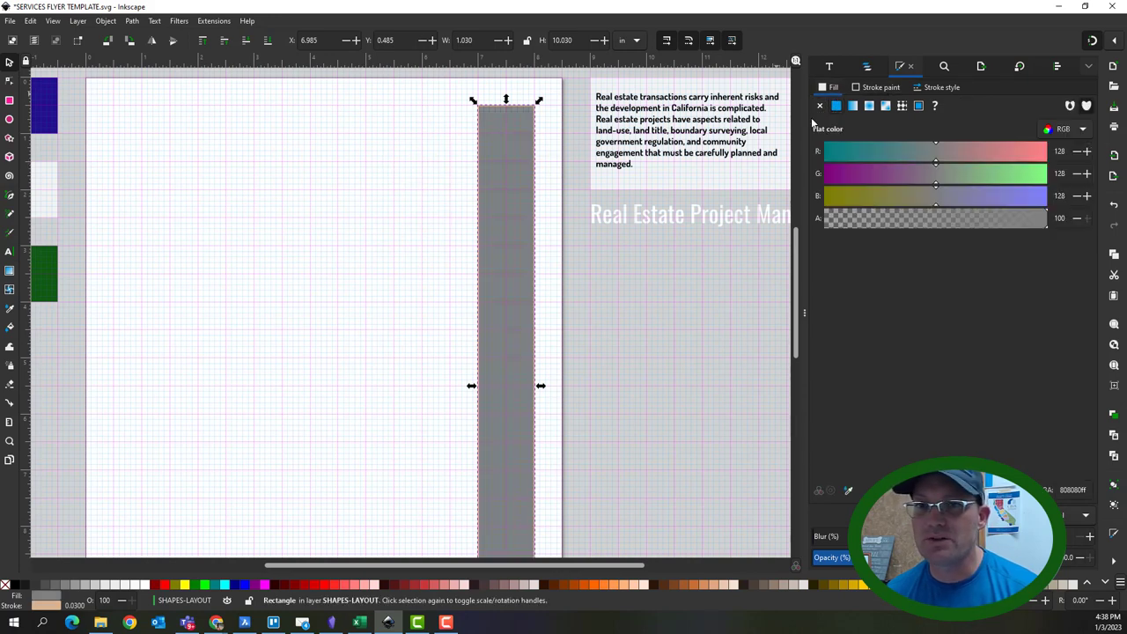
- Remove the stroke paint from the tall gray rectangle
left_click(398, 216)
left_click(505, 156)
scroll(533, 111, "up", 1, "ctrl")
scroll(534, 111, "up", 3, "ctrl")
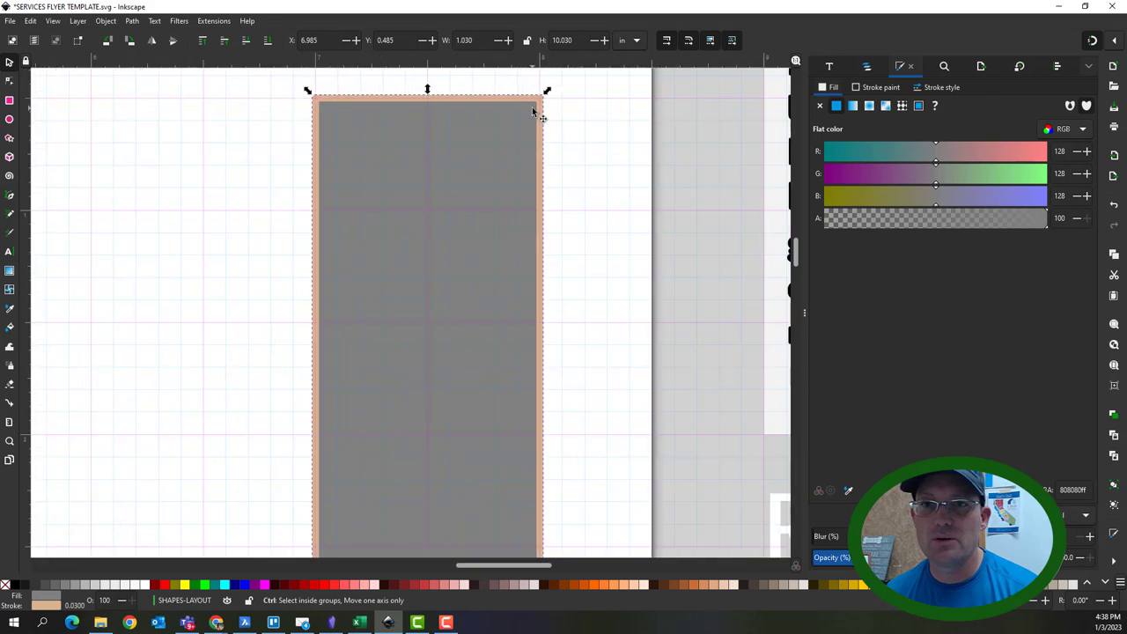
left_click(871, 89)
left_click(819, 105)
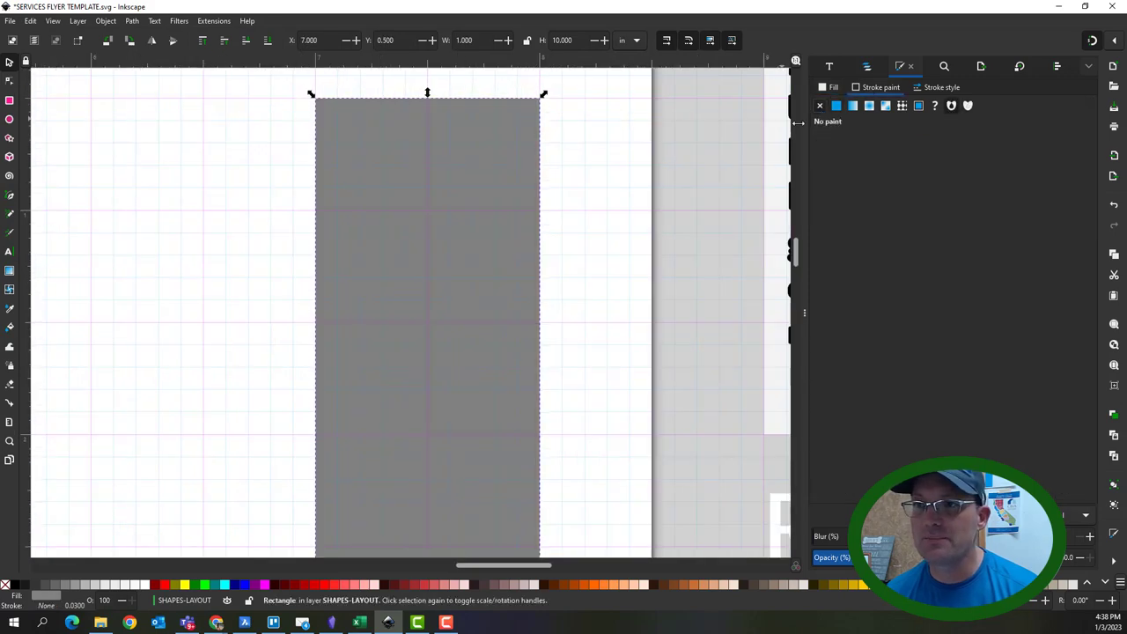
key("Escape")
scroll(510, 199, "down", 5, "ctrl")
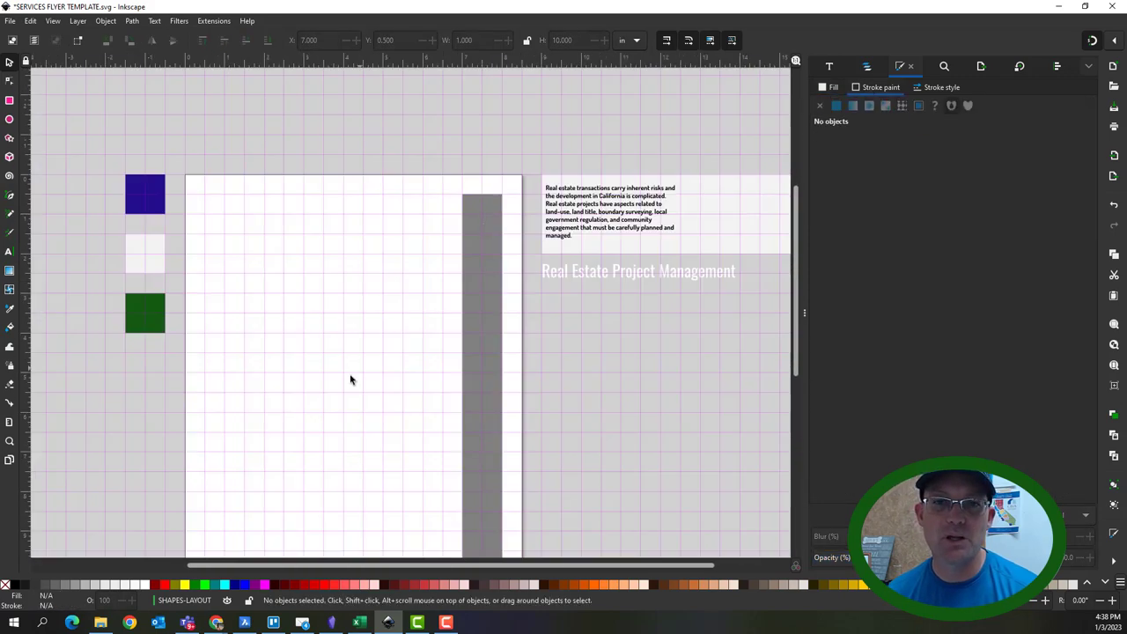
scroll(413, 278, "up", 1)
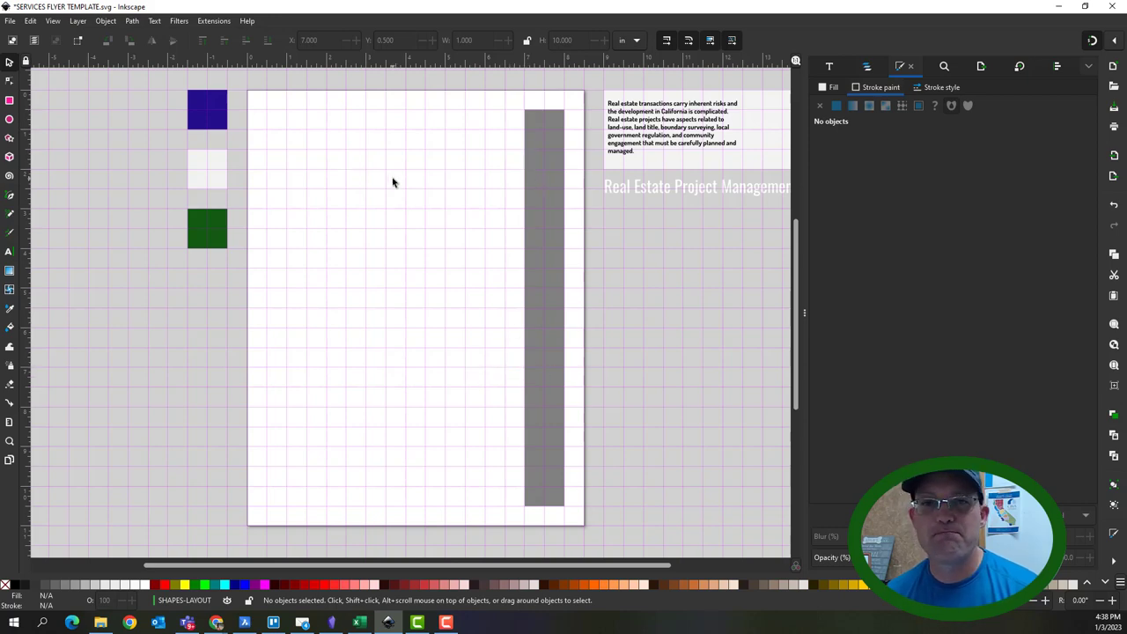
- Duplicate the "Real Estate Project Management" title, rotate it 90° clockwise and place it on the upper part of the gray bar
left_click(670, 186)
key("ctrl+d")
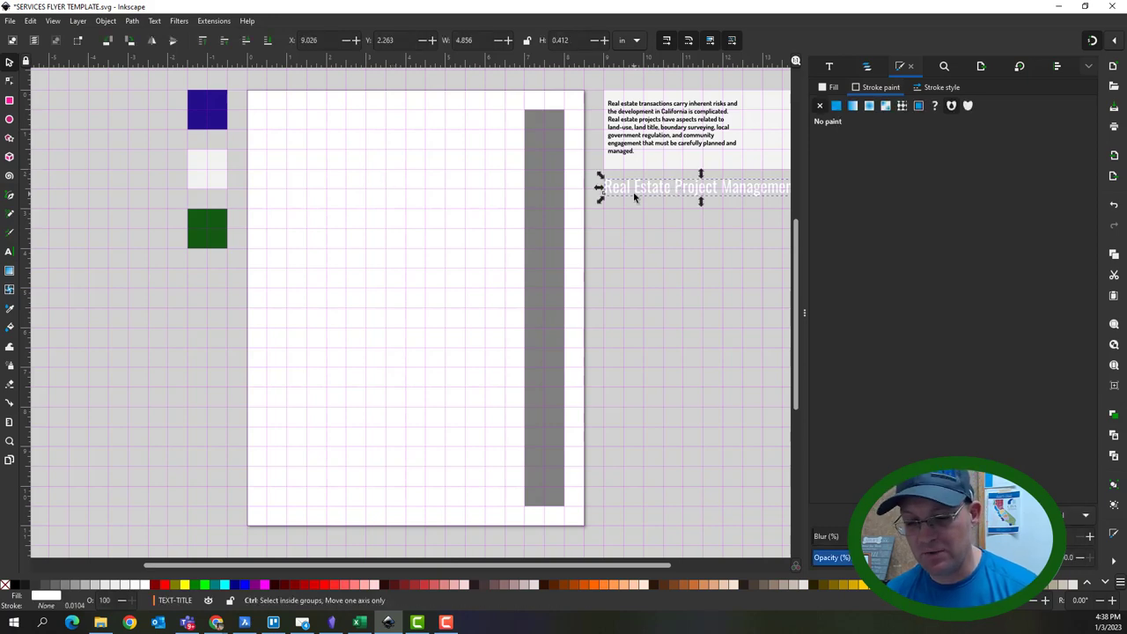
left_click_drag(660, 191, 373, 248)
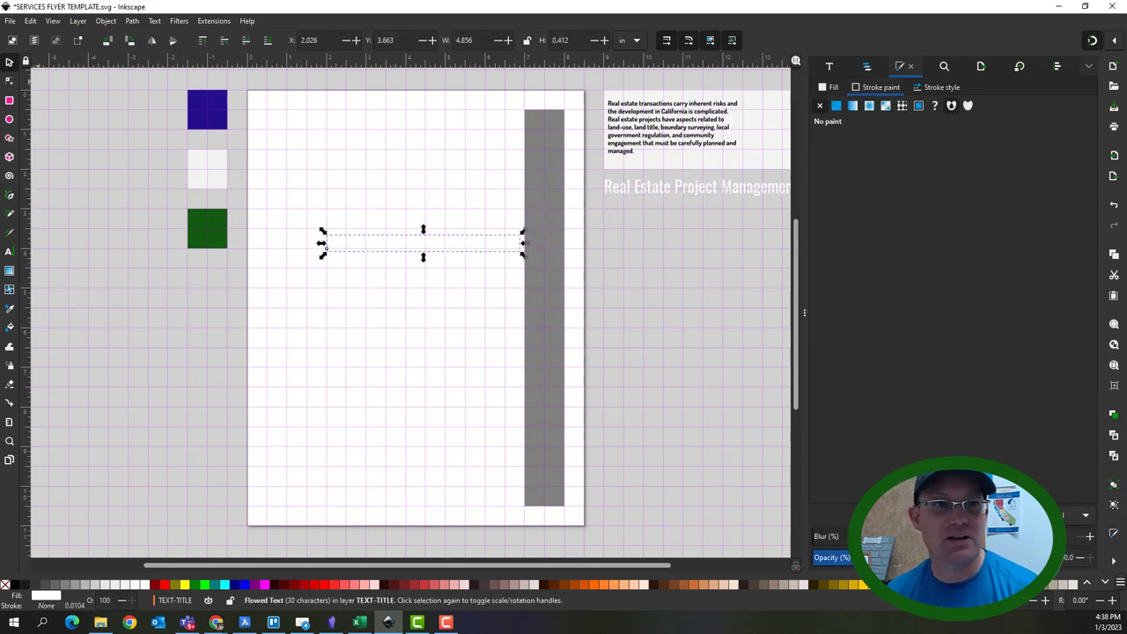
left_click(129, 41)
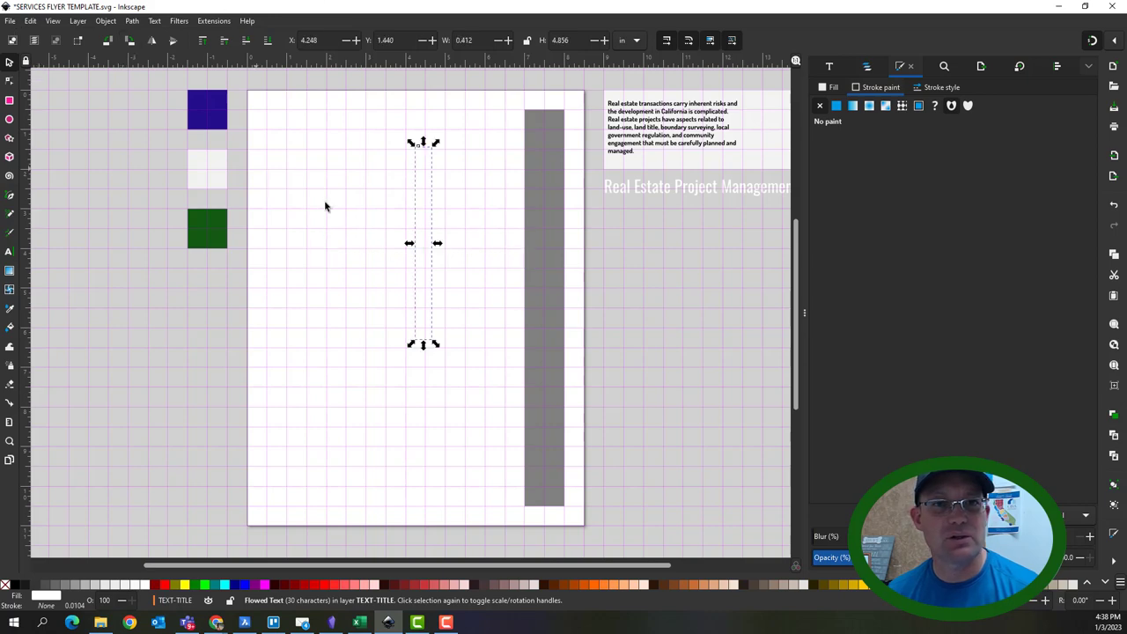
left_click_drag(428, 150, 546, 134)
left_click(660, 375)
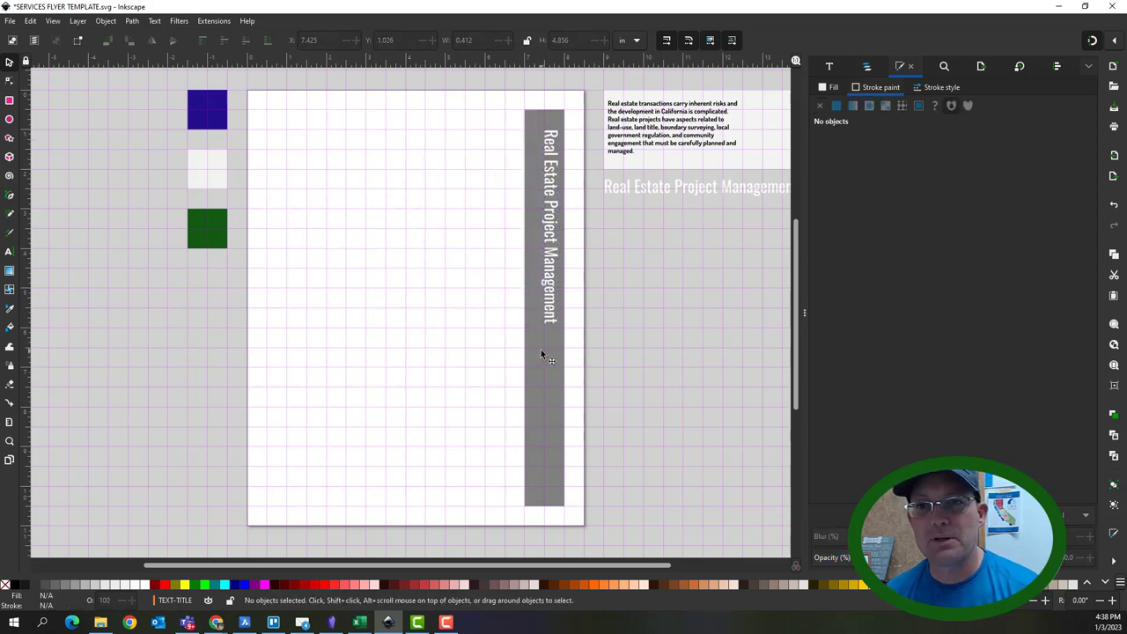
- Change the wording of the rotated title on the gray bar to "UAV Orthophotography"
scroll(537, 161, "up", 3, "ctrl")
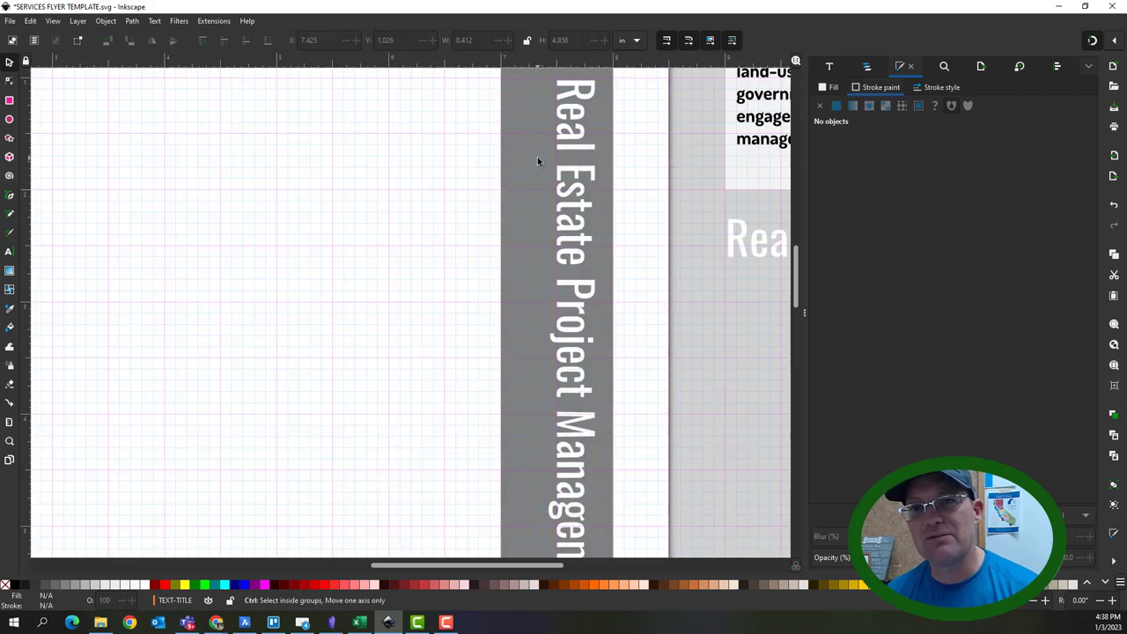
scroll(537, 162, "down", 3, "ctrl")
left_click(549, 285)
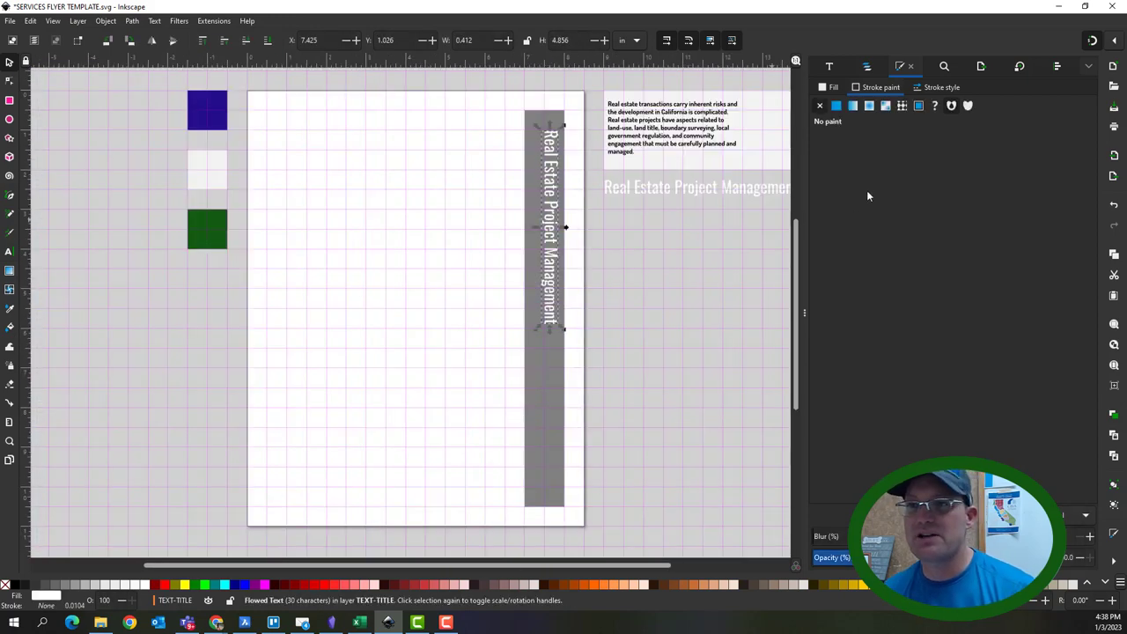
left_click(836, 68)
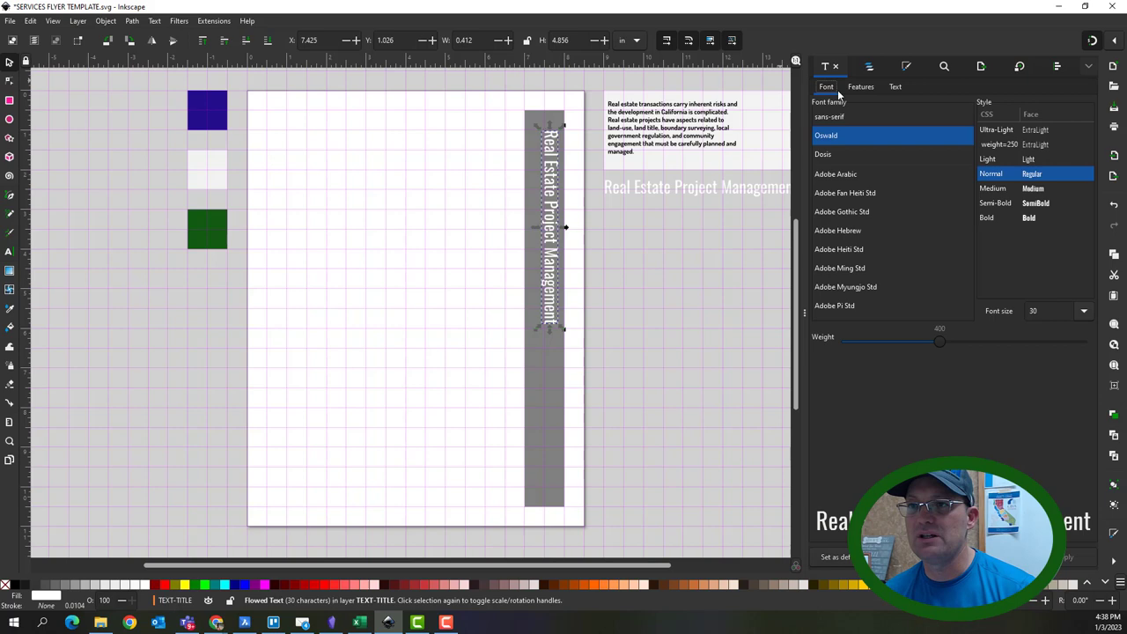
left_click(895, 88)
type("UAV Orthophotogr")
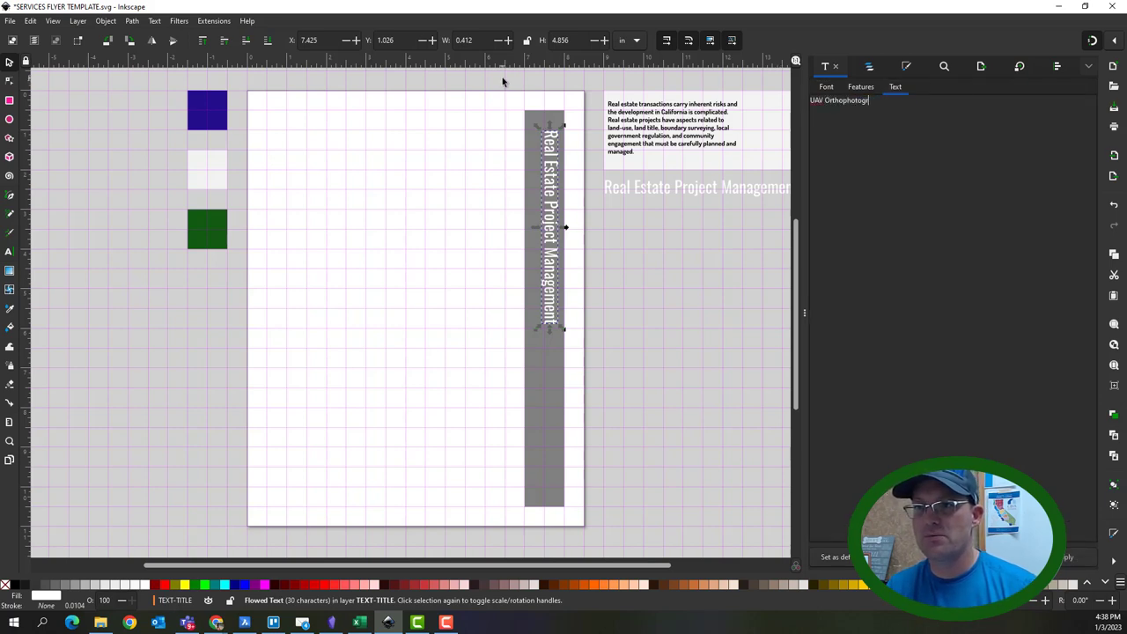
type("aphy")
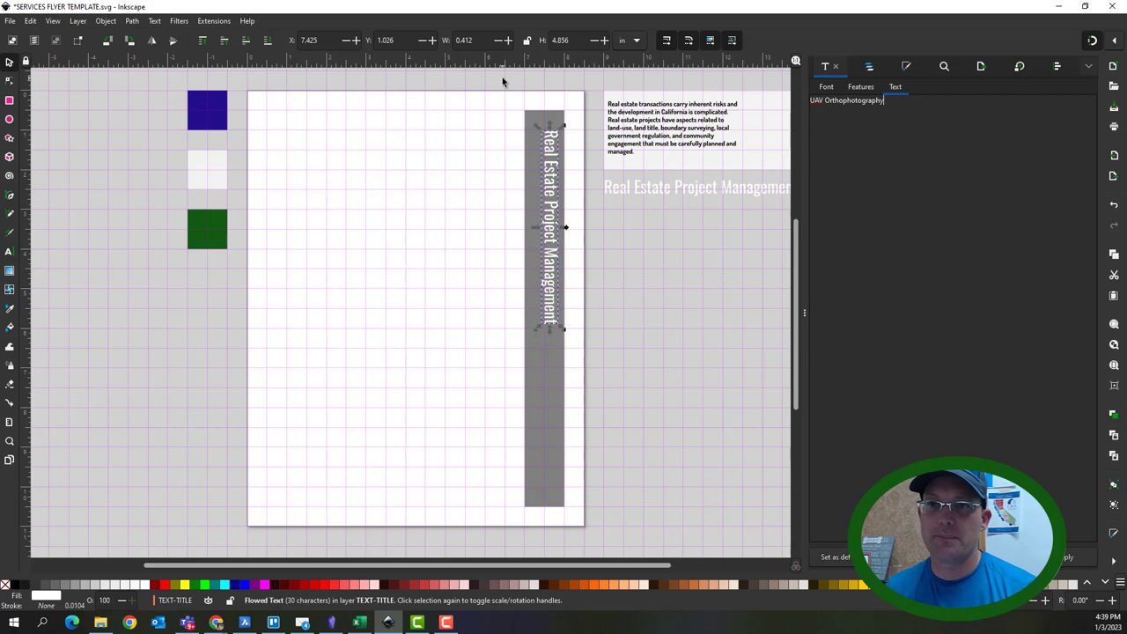
left_click(1086, 561)
left_click(610, 318)
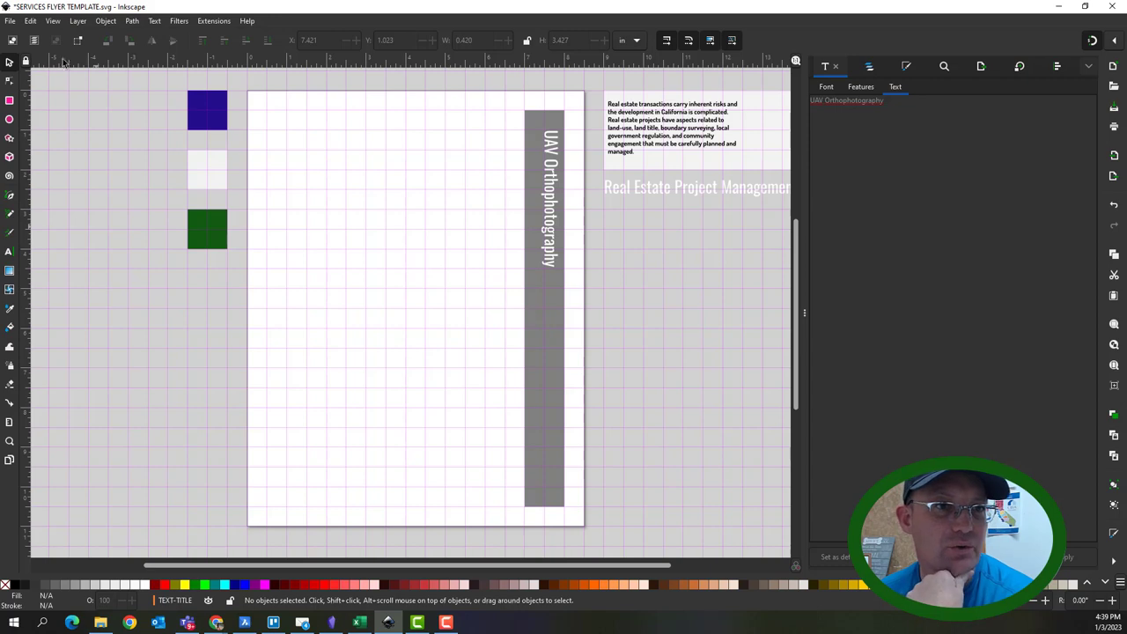
- Draw a 6 by 9 in rectangle 0.5 in inside the page's upper-left corner and widen it to 6.4 in toward the title bar
left_click(9, 100)
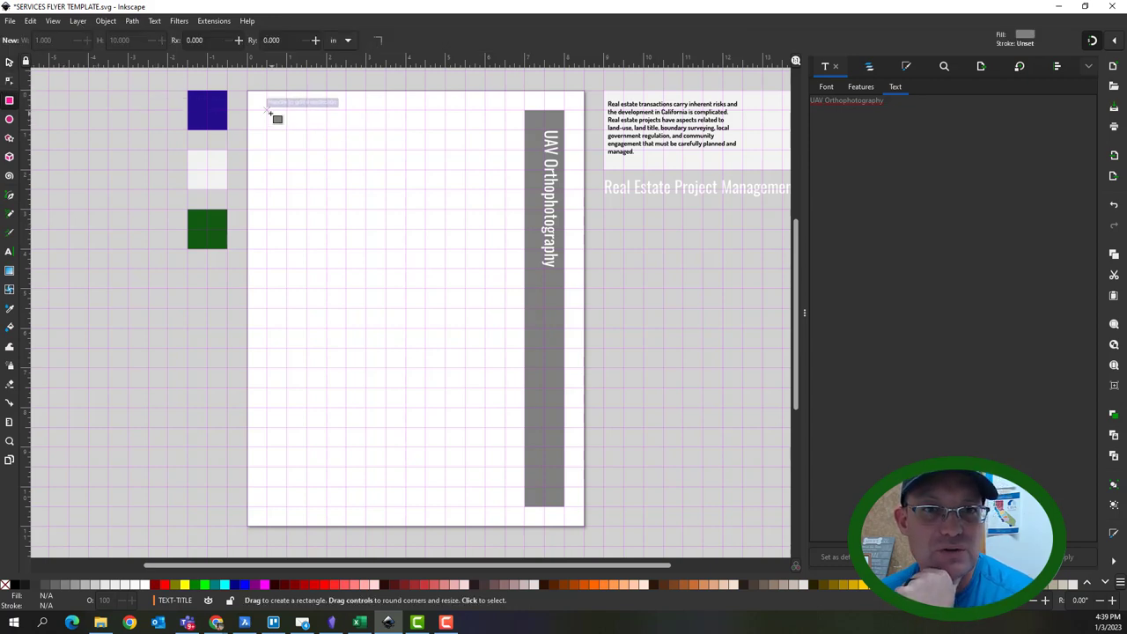
mouse_move(269, 116)
left_mouse_down()
mouse_move(426, 389)
mouse_move(489, 449)
mouse_move(508, 451)
mouse_move(509, 469)
mouse_move(540, 461)
mouse_move(516, 466)
left_mouse_up()
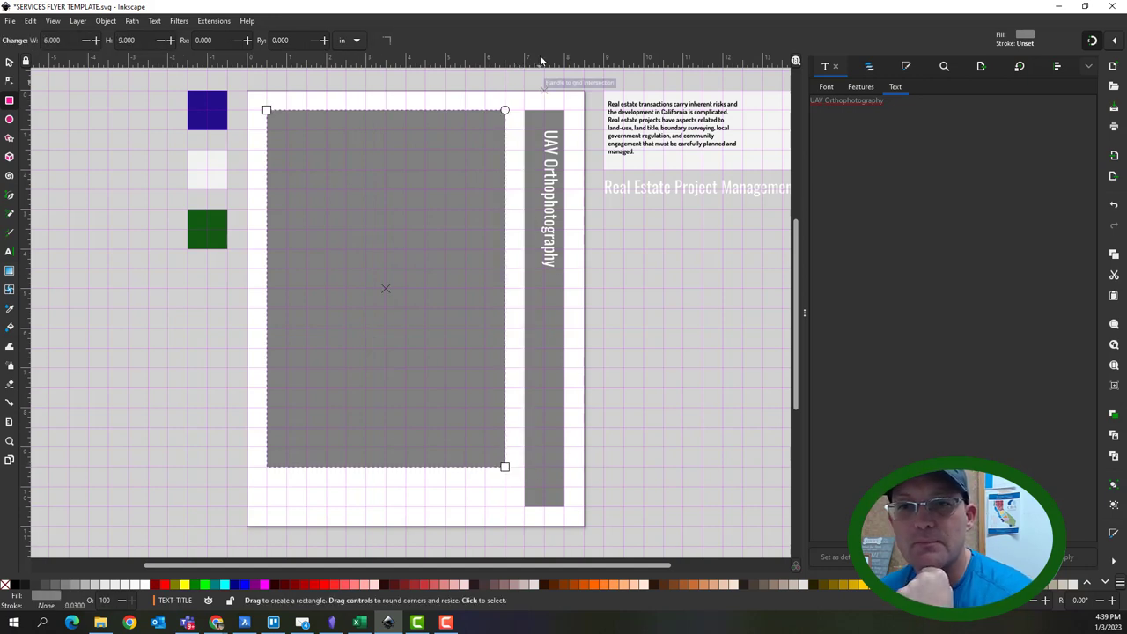
scroll(519, 114, "up", 4)
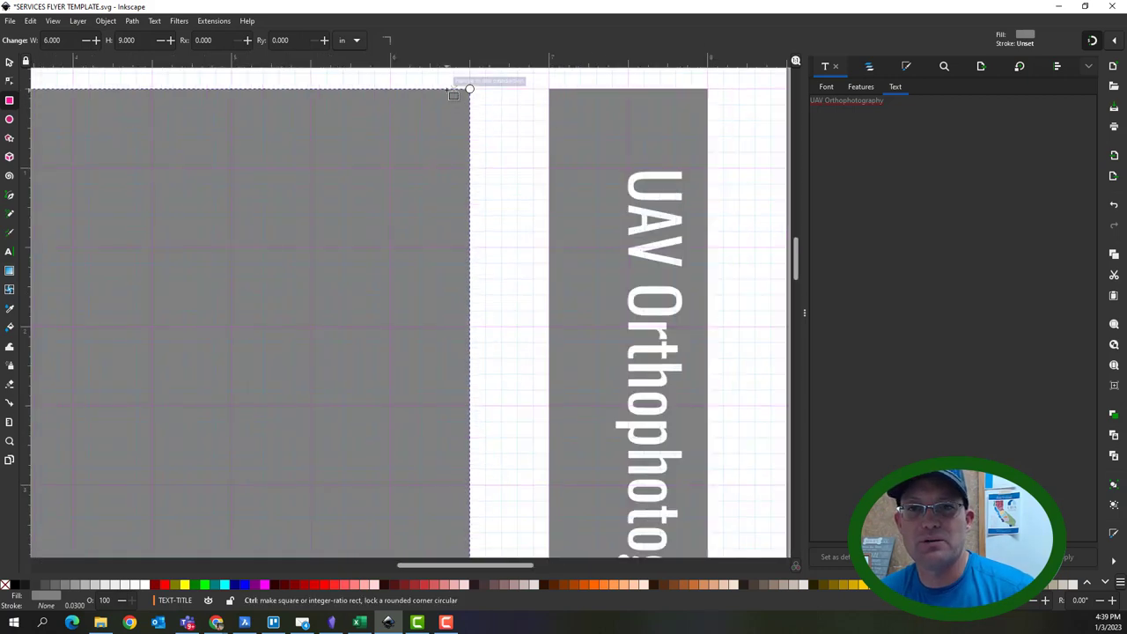
key("s")
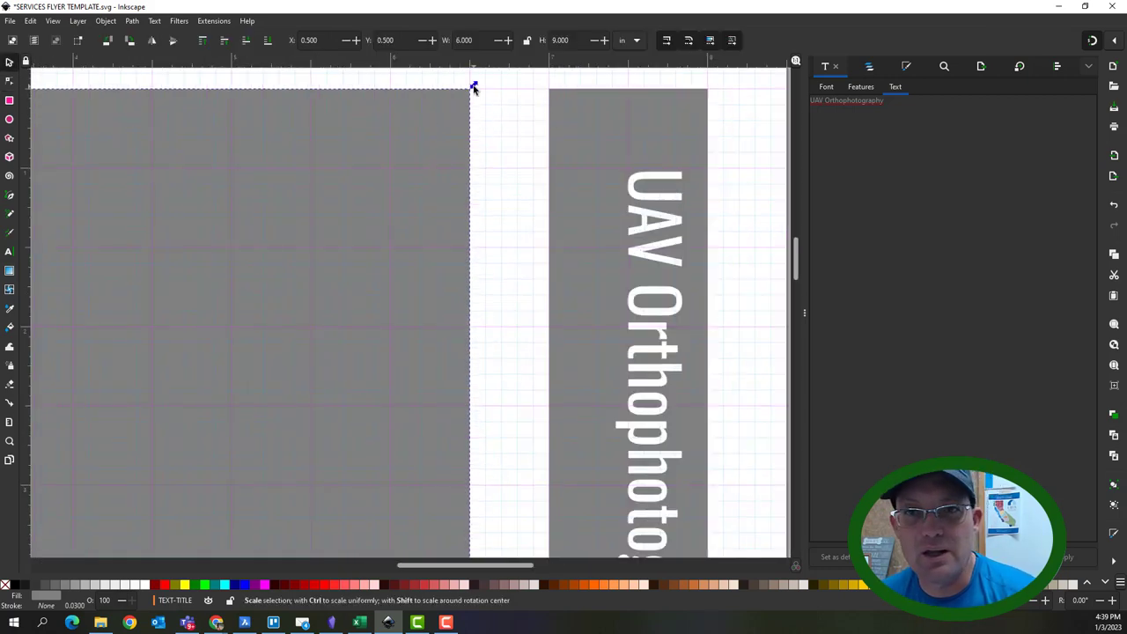
left_click_drag(473, 89, 539, 89)
scroll(549, 171, "down", 3)
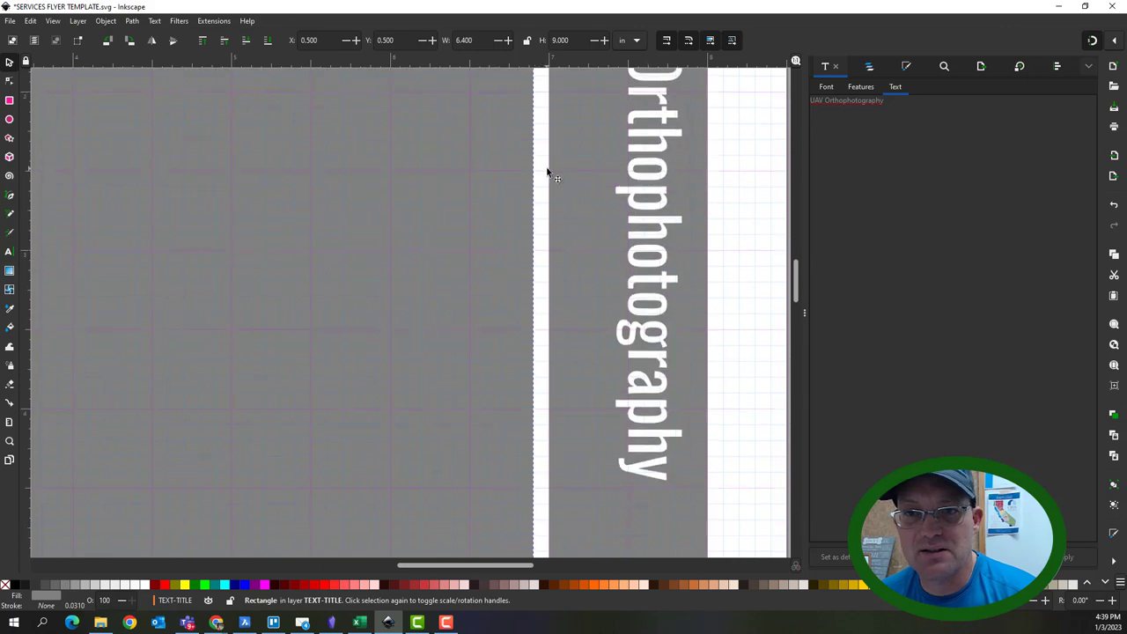
scroll(669, 265, "up", 5)
scroll(623, 205, "down", 3)
scroll(440, 264, "up", 1)
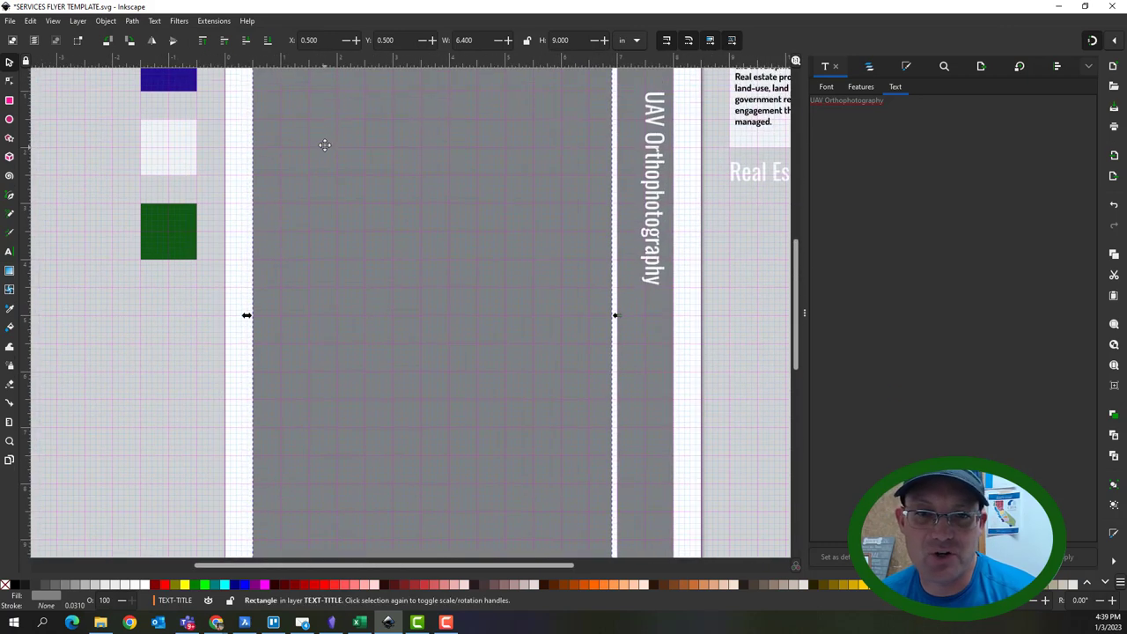
- Shorten the large content rectangle from its bottom edge to a height of 8.9 in
scroll(335, 60, "down", 1)
scroll(467, 312, "down", 5)
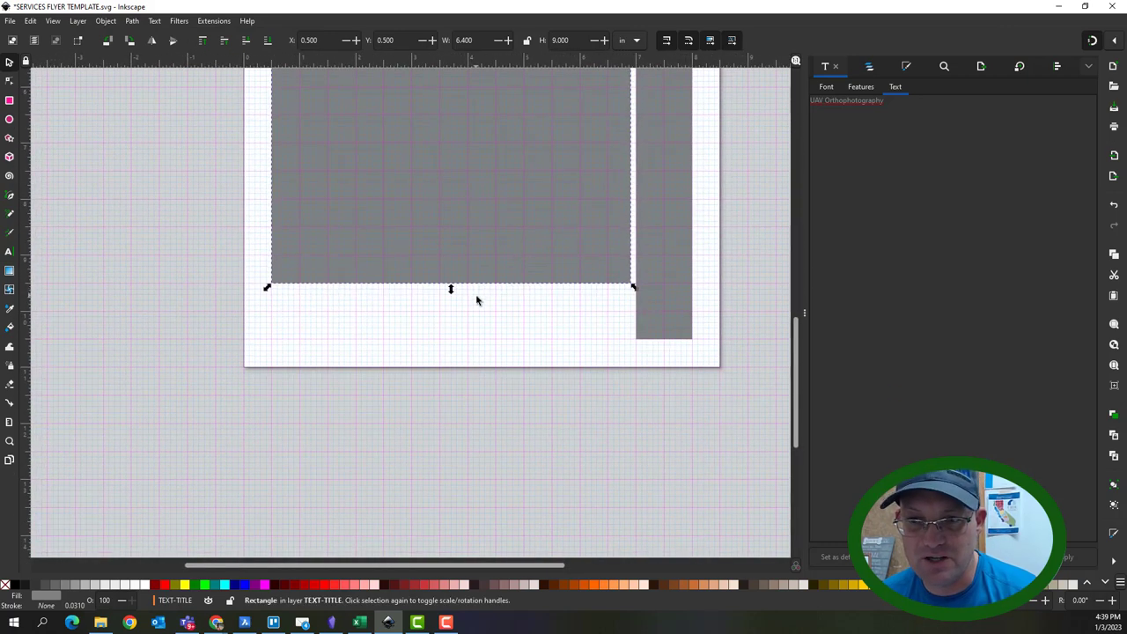
scroll(478, 300, "up", 2)
scroll(563, 308, "right", 5)
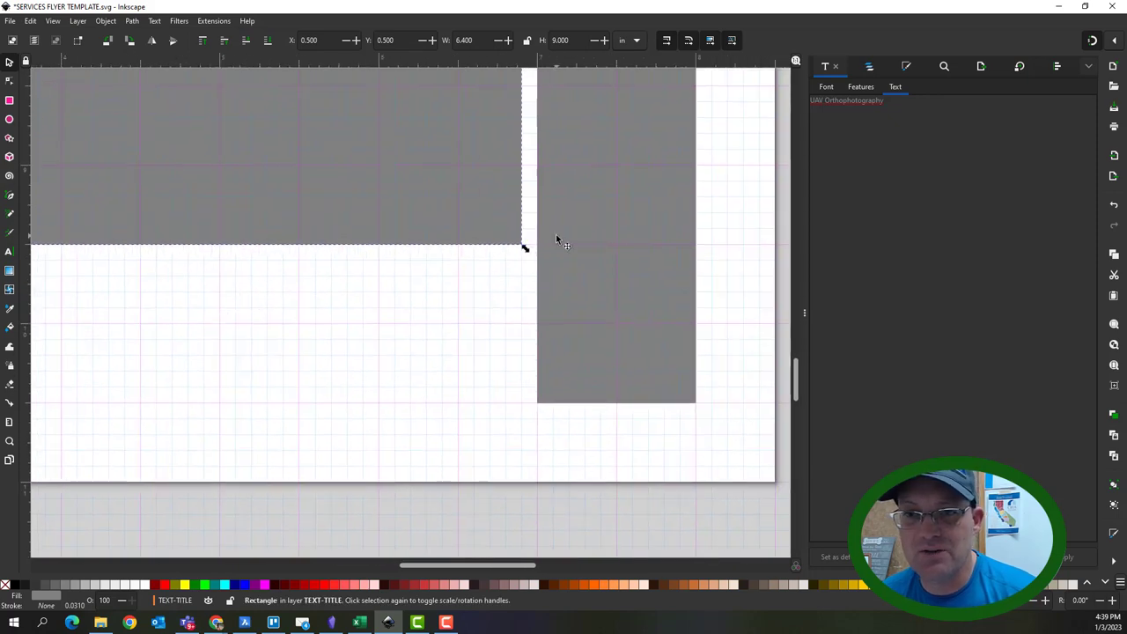
scroll(562, 235, "down", 3)
left_click_drag(310, 244, 626, 285)
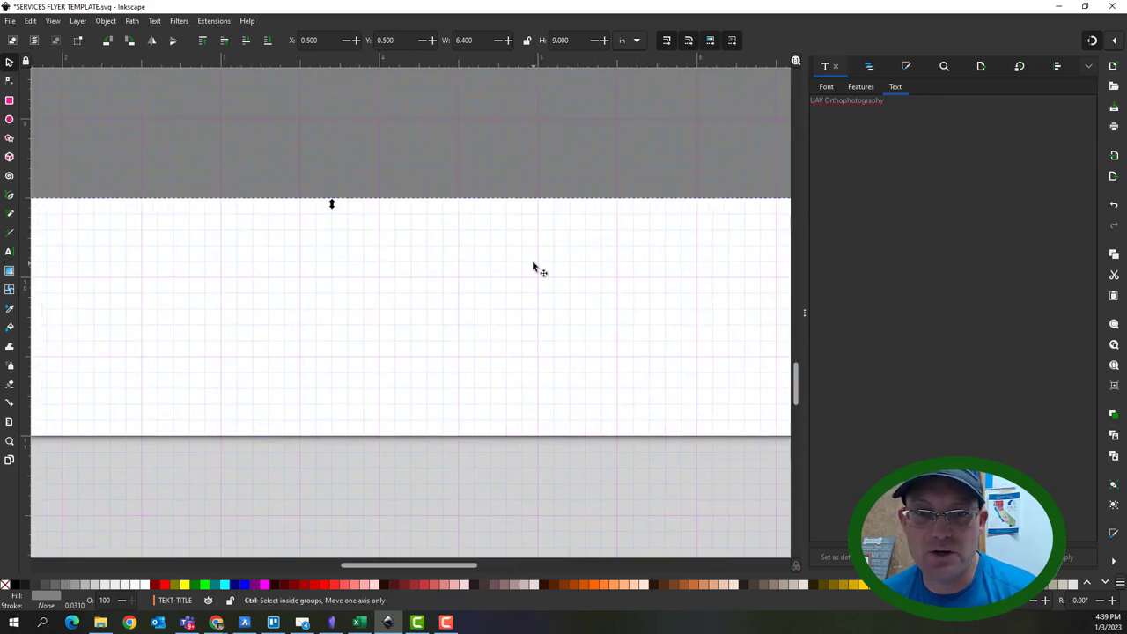
scroll(533, 267, "down", 2)
left_click_drag(554, 297, 514, 325)
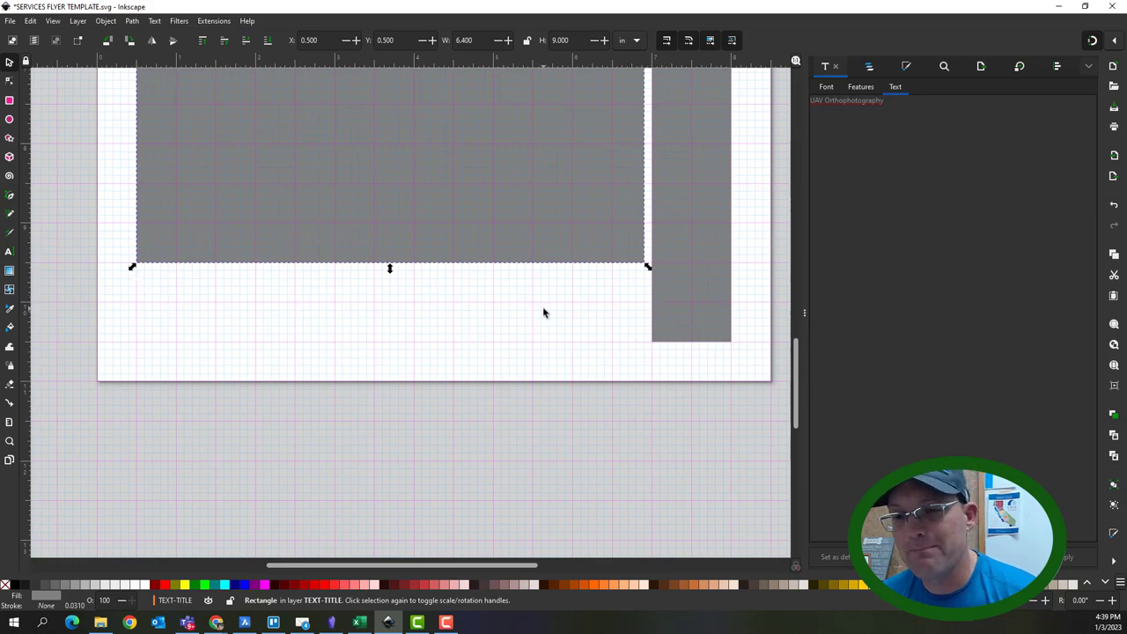
scroll(388, 268, "up", 3)
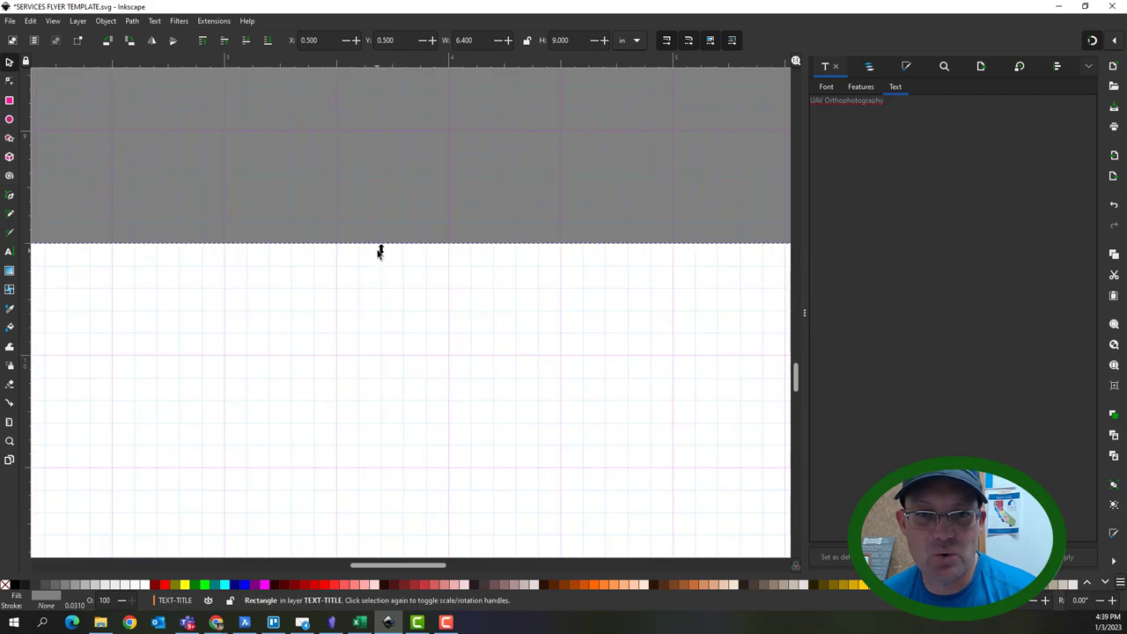
left_click_drag(380, 249, 385, 224)
scroll(412, 305, "down", 1)
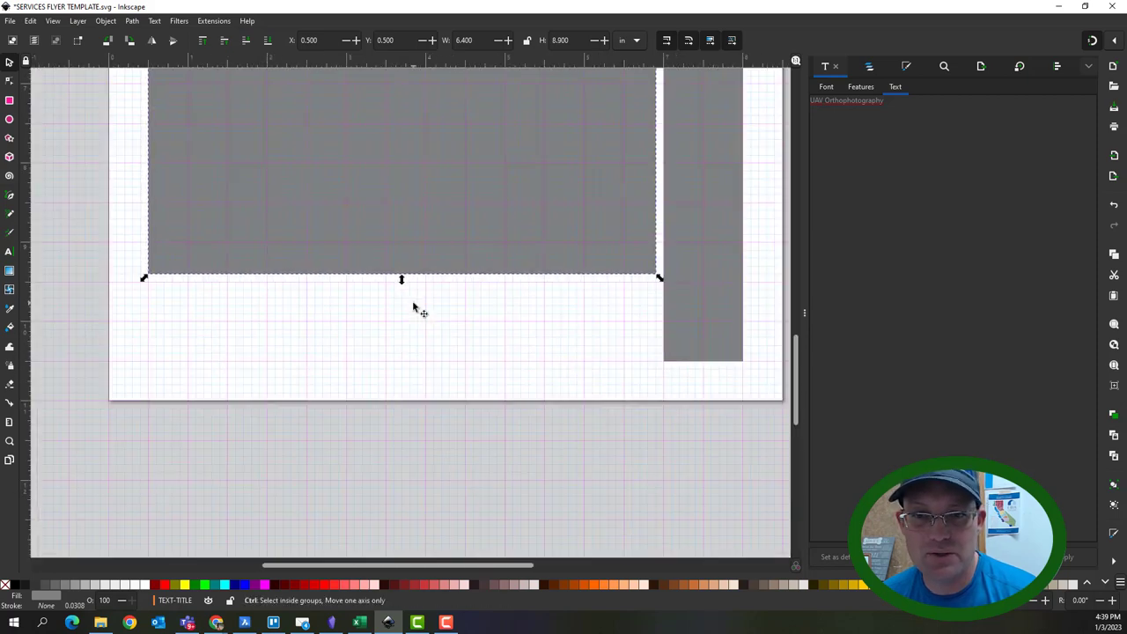
left_click(358, 293)
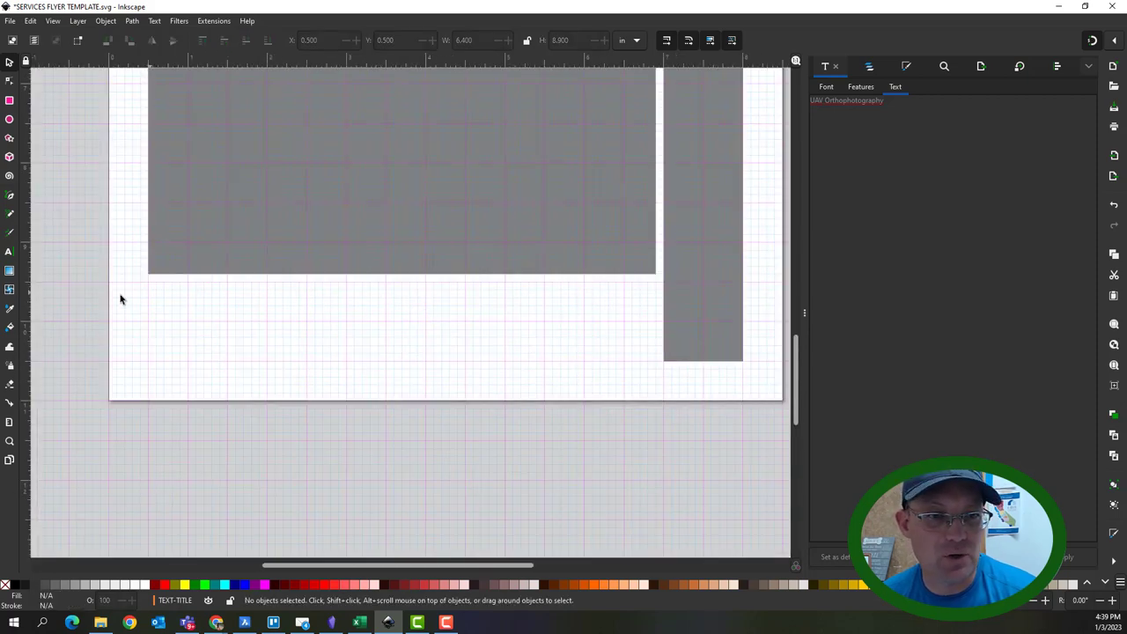
- Draw two stacked 6.4 by 0.5 in strips below the large rectangle, leaving 0.1 in gaps, with the lower one at Y 10.1 in
left_click(10, 101)
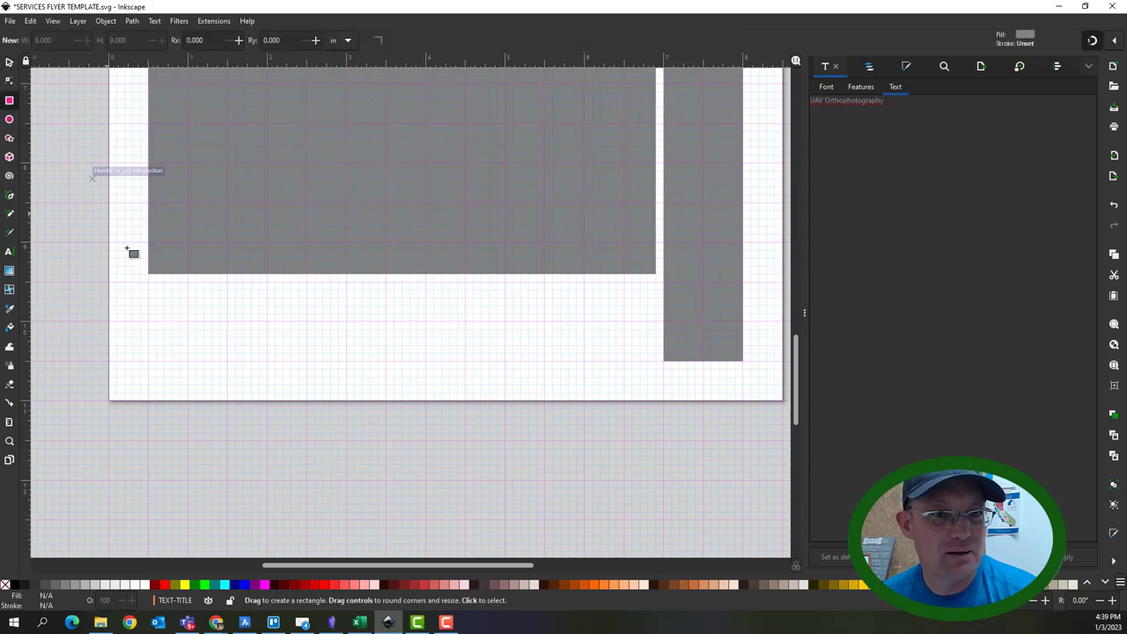
left_click_drag(148, 281, 656, 324)
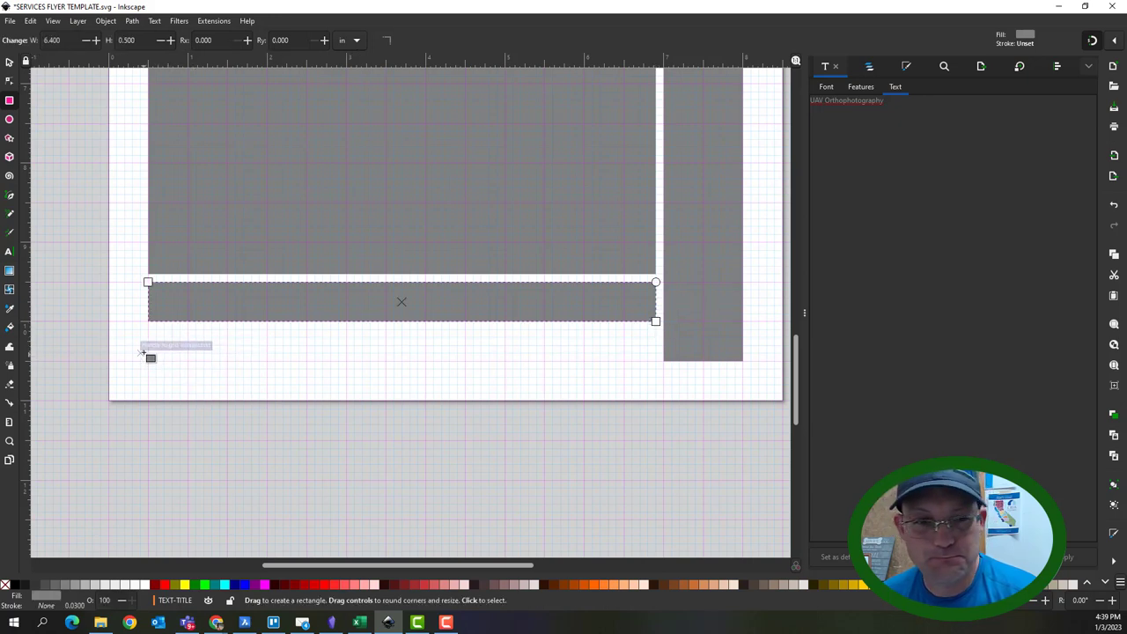
left_click_drag(148, 331, 662, 370)
left_click(10, 62)
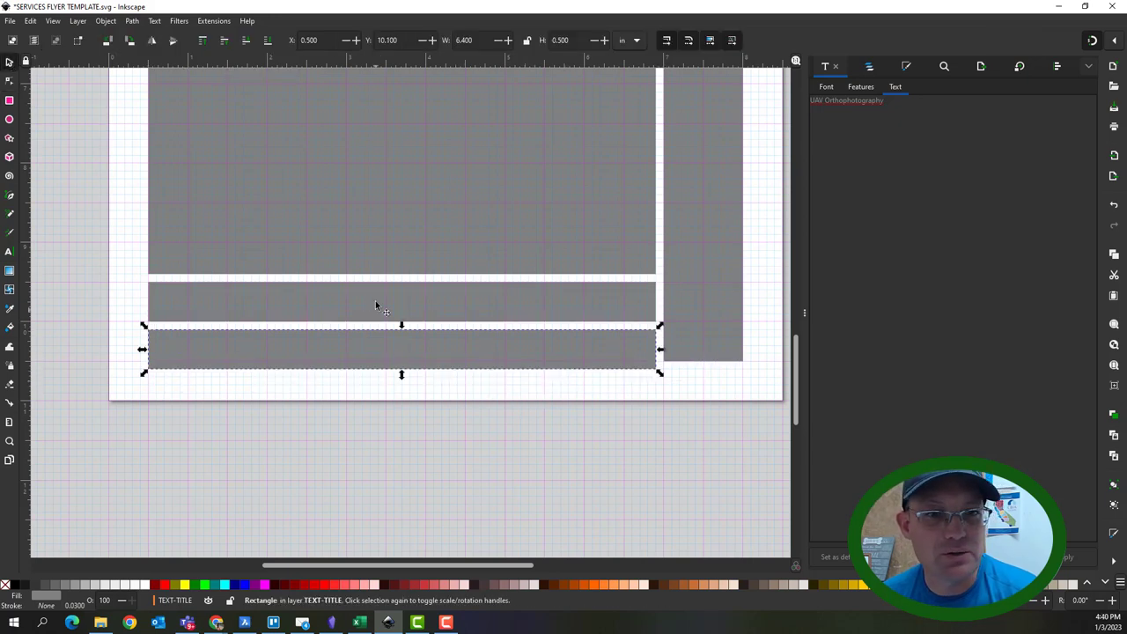
- Shorten the large rectangle by another 0.1 in and move both strips up so the upper one starts at Y 9.4 in
left_click(389, 269)
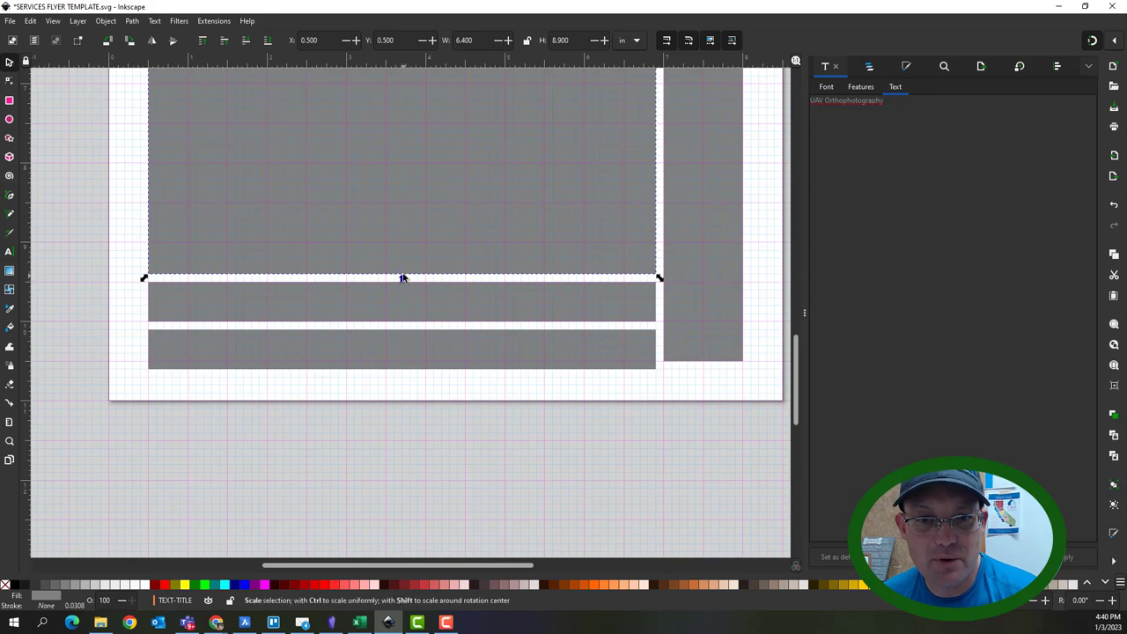
left_click_drag(402, 278, 403, 269)
left_click(114, 274)
left_click_drag(113, 273, 648, 368)
key("Escape")
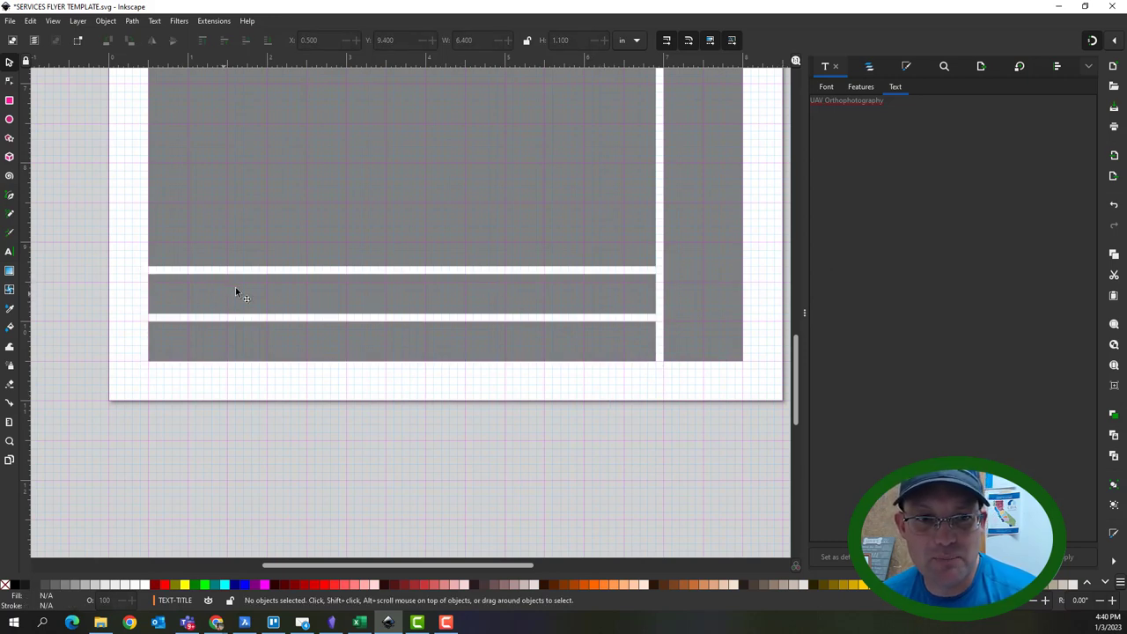
- Narrow both lower strips to 0.5 in squares along the page's left margin
scroll(307, 366, "up", 1)
scroll(307, 363, "down", 2)
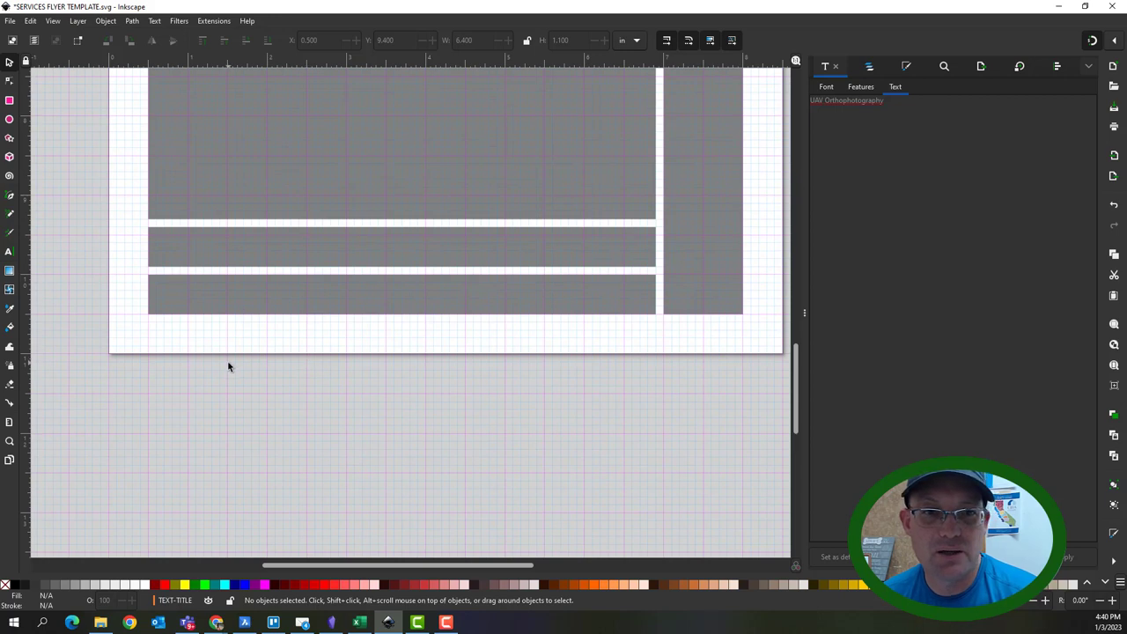
left_click(588, 304)
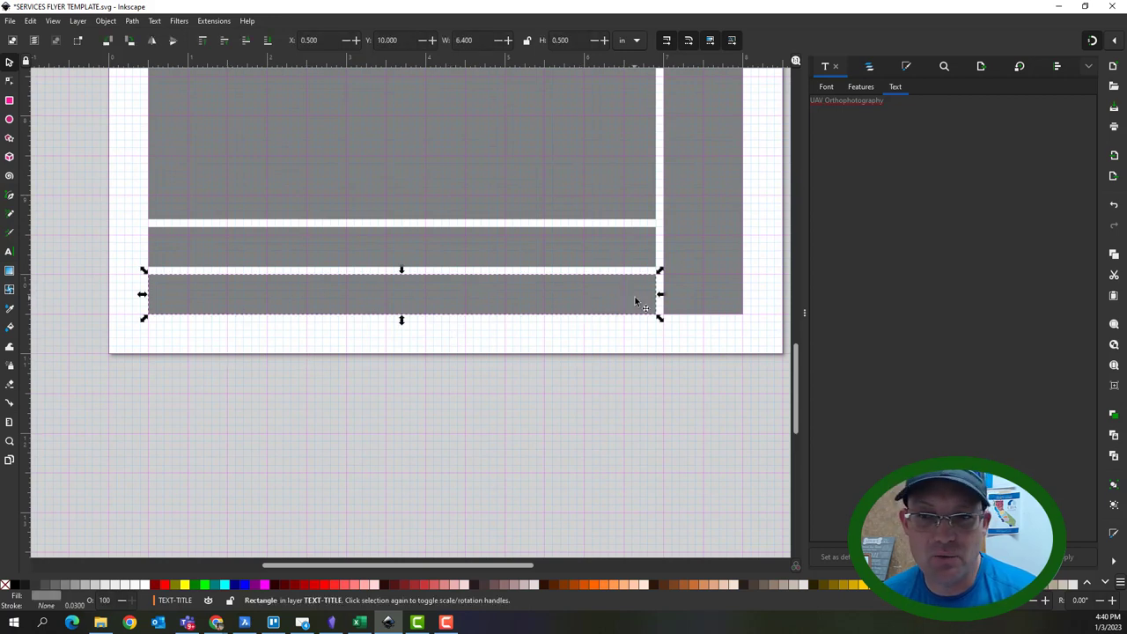
left_click_drag(659, 297, 189, 294)
left_click(491, 252)
mouse_move(660, 250)
left_mouse_down()
mouse_move(172, 248)
mouse_move(216, 250)
mouse_move(205, 234)
mouse_move(216, 251)
mouse_move(662, 261)
left_mouse_up()
- Add a 5.8 by 0.5 in strip beside the upper small square at X 1.1 in and duplicate it beside the lower square at Y 10 in
left_click(239, 304)
left_click(173, 253)
key("ctrl+d")
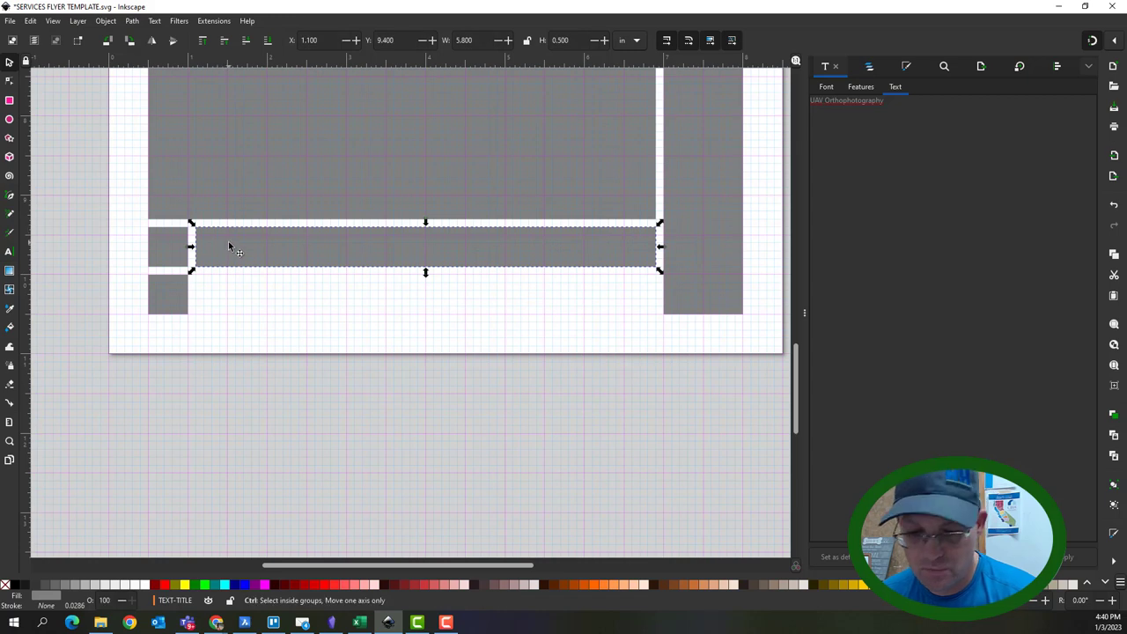
key("ctrl+d")
left_click_drag(216, 251, 219, 291)
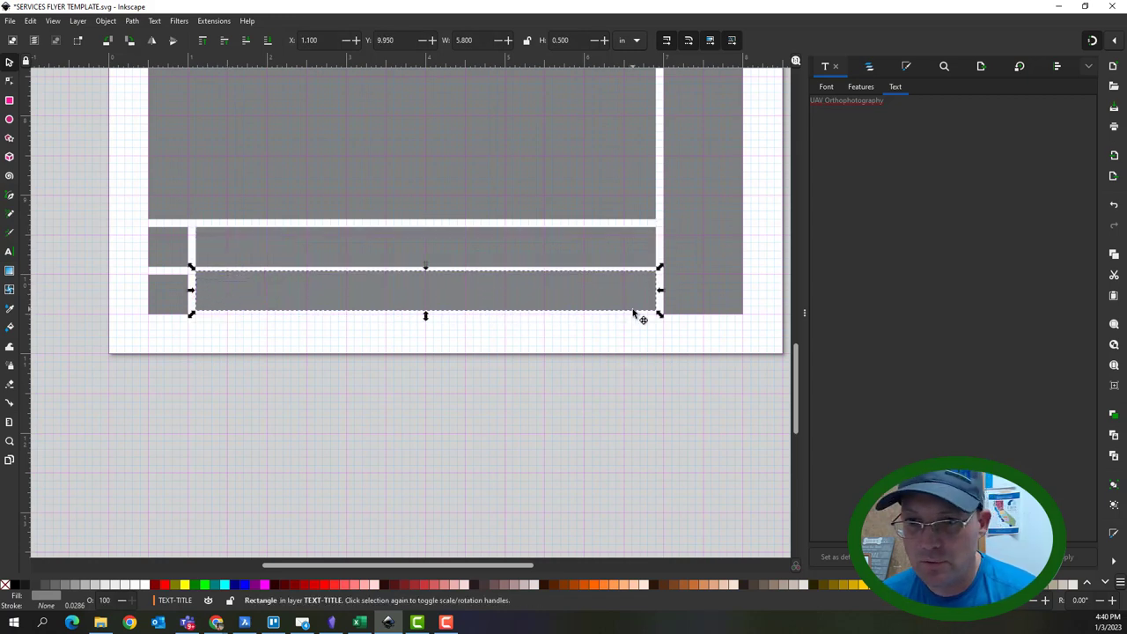
left_click_drag(635, 310, 632, 324)
key("Escape")
- Examine the flyer layout from the title area down to the bottom strips and squares
scroll(252, 284, "up", 10)
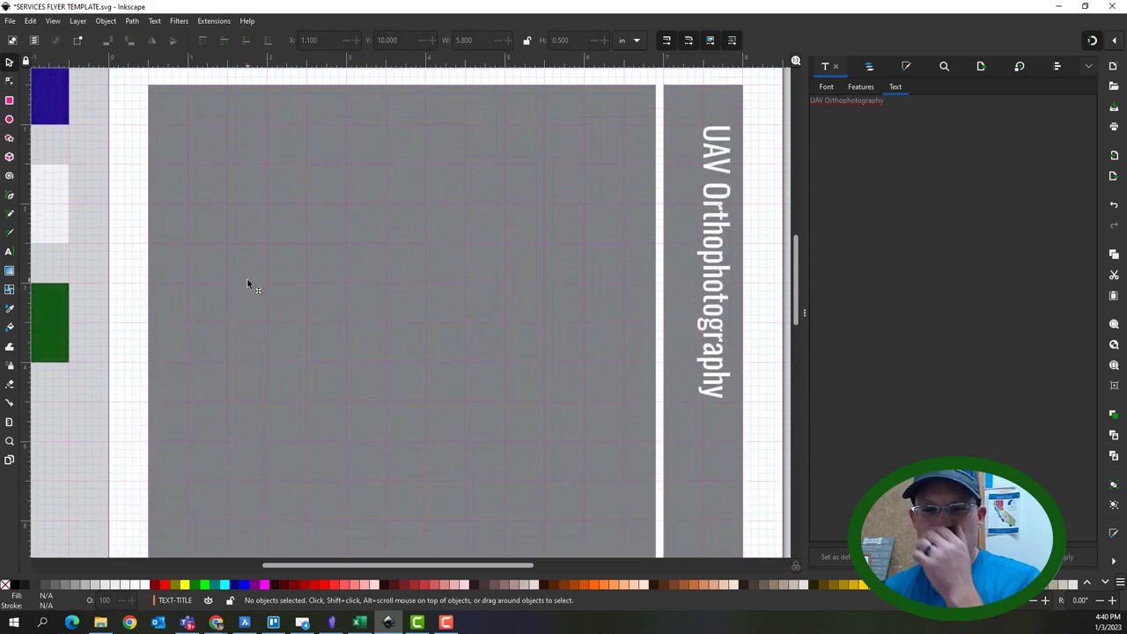
scroll(249, 284, "down", 4)
scroll(234, 256, "up", 4)
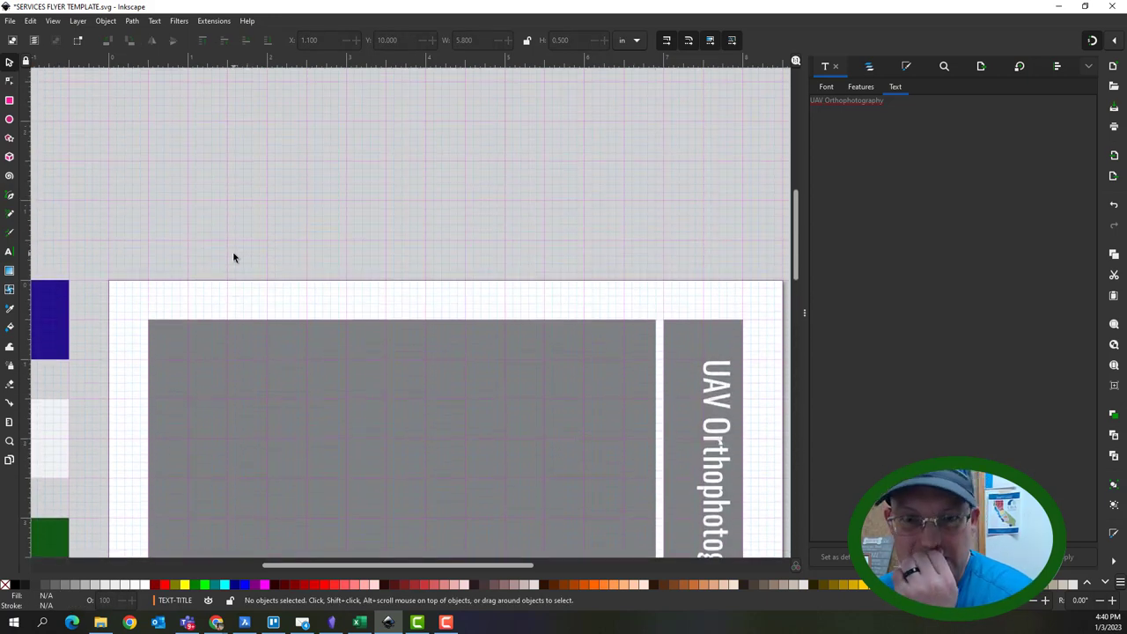
scroll(234, 257, "down", 4)
scroll(236, 259, "down", 4)
scroll(308, 282, "up", 5)
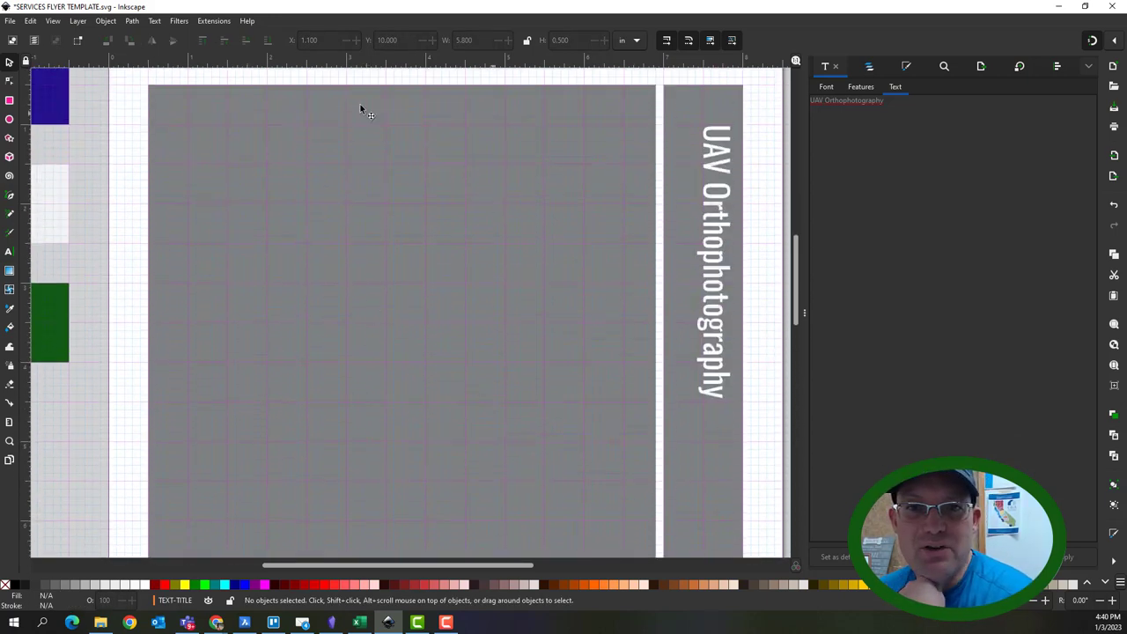
scroll(379, 137, "up", 2)
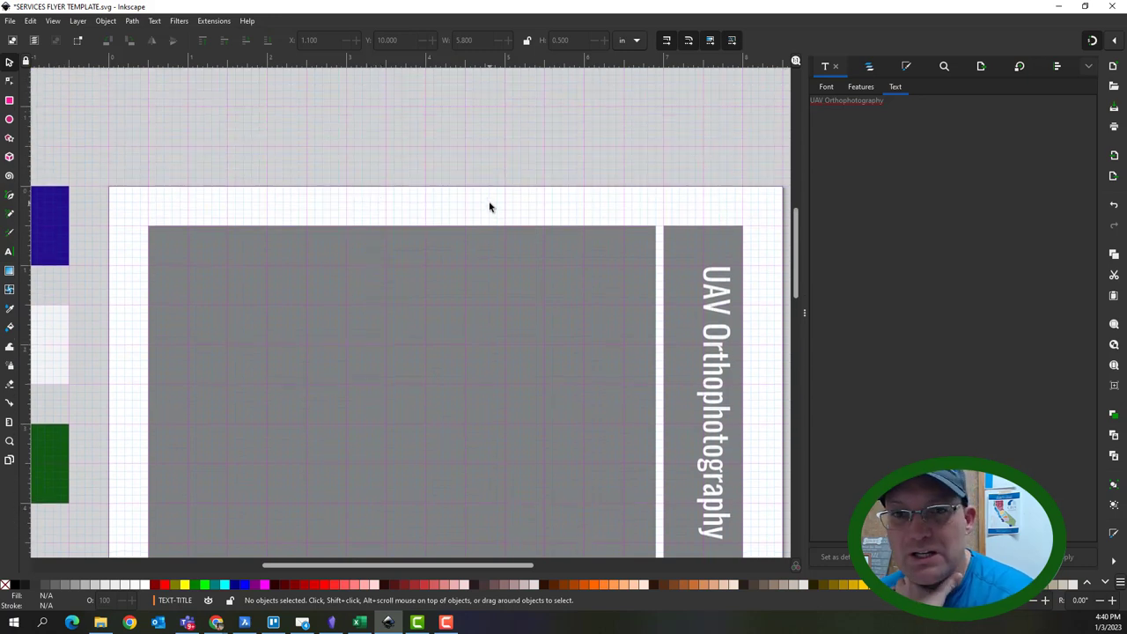
scroll(363, 219, "down", 5)
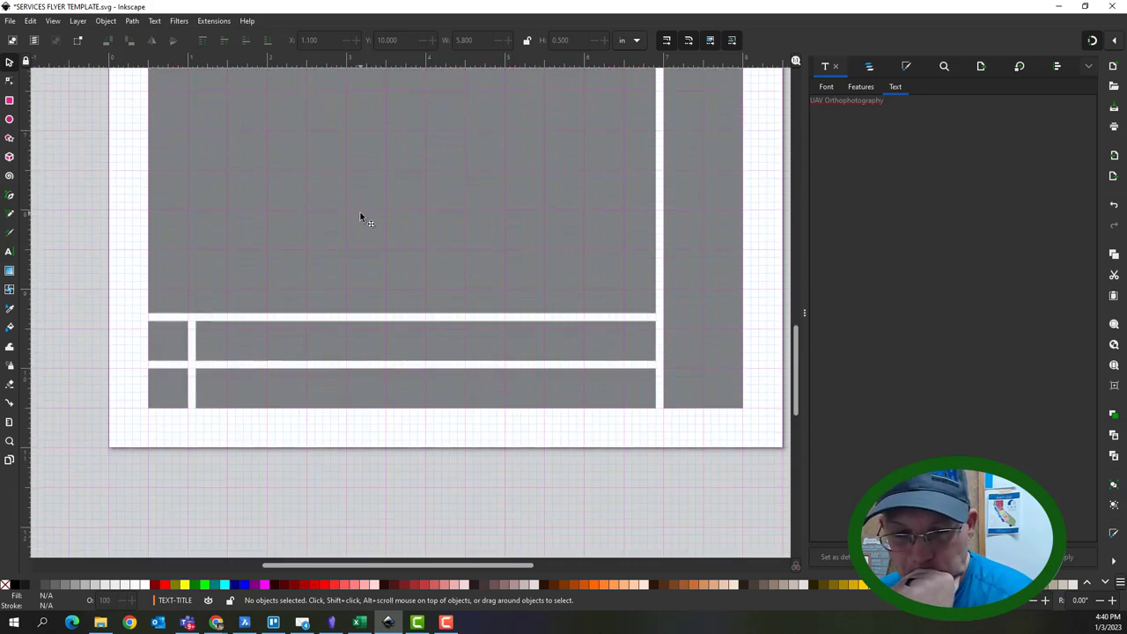
scroll(359, 217, "up", 6)
scroll(359, 216, "down", 2)
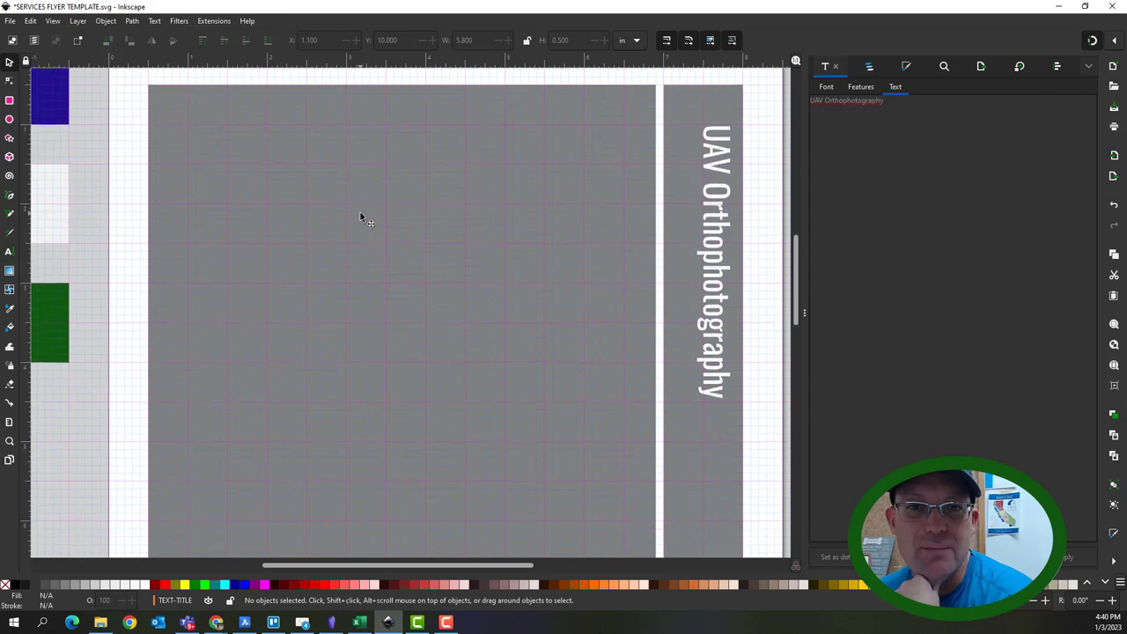
scroll(360, 216, "up", 1)
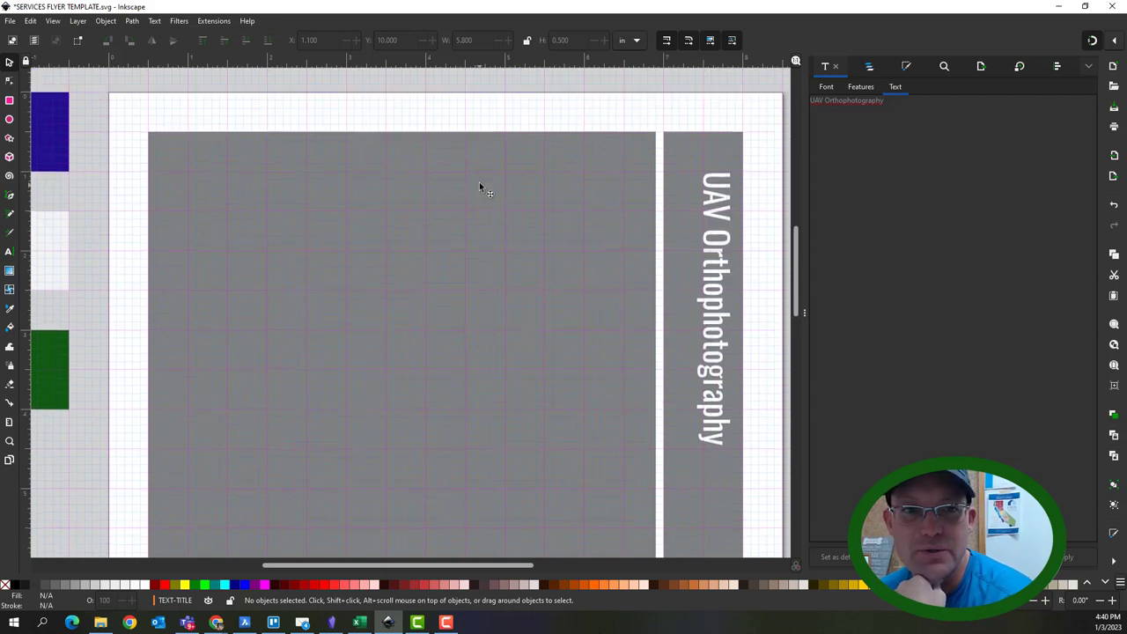
scroll(480, 189, "down", 10)
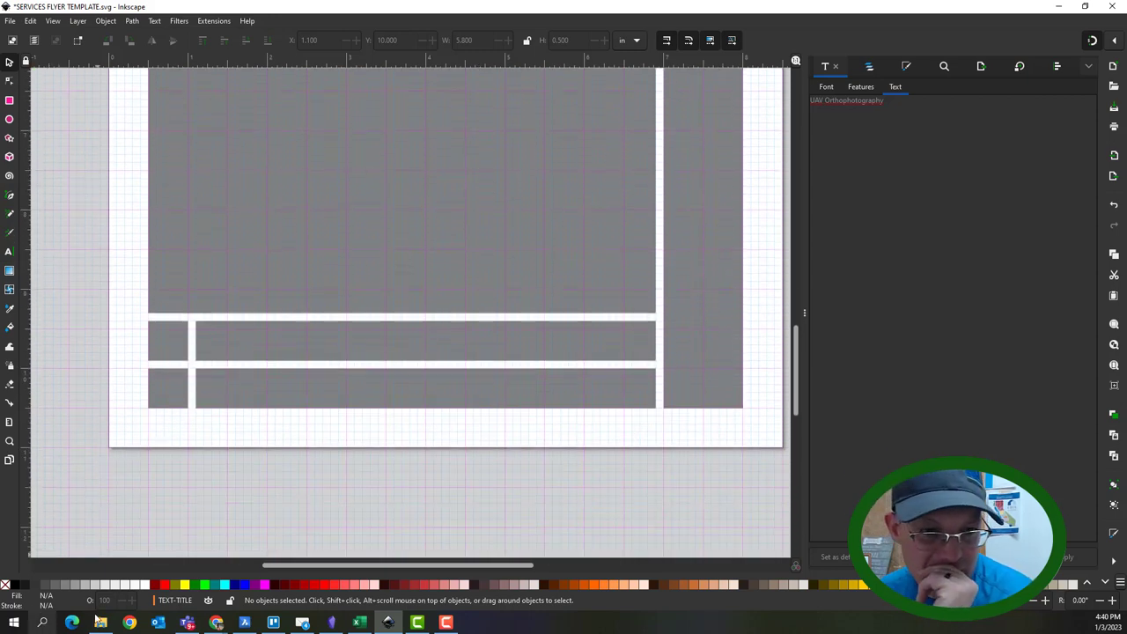
scroll(277, 360, "up", 8)
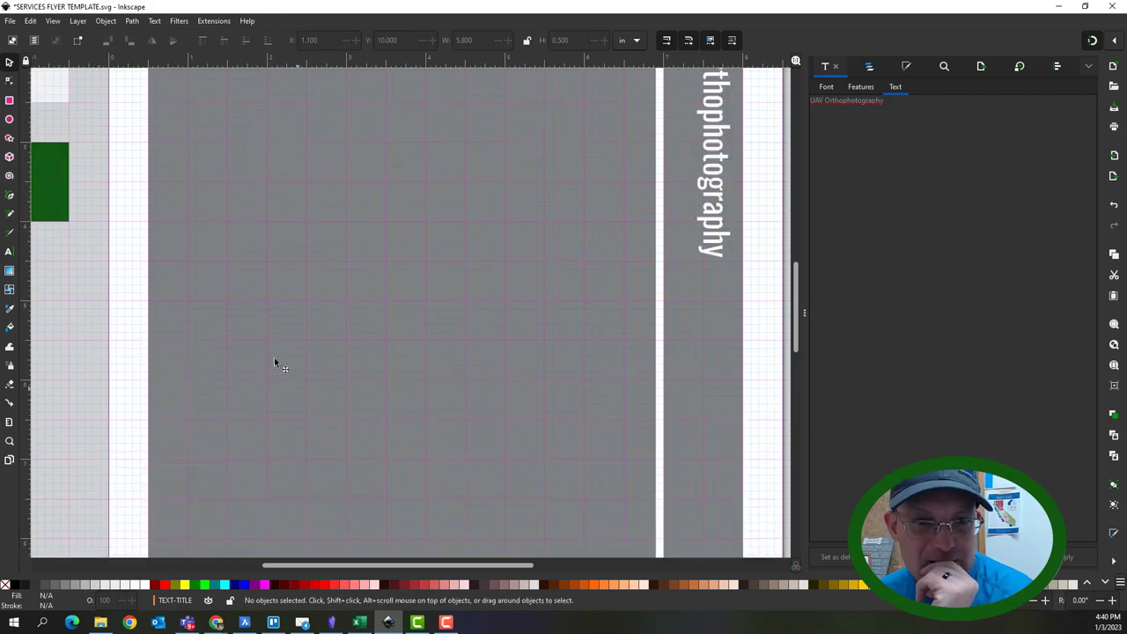
- Draw a light gray 3.3 by 2.1 in rectangle 0.1 in inside the upper-left corner of the large gray rectangle
key("r")
scroll(183, 225, "down", 3)
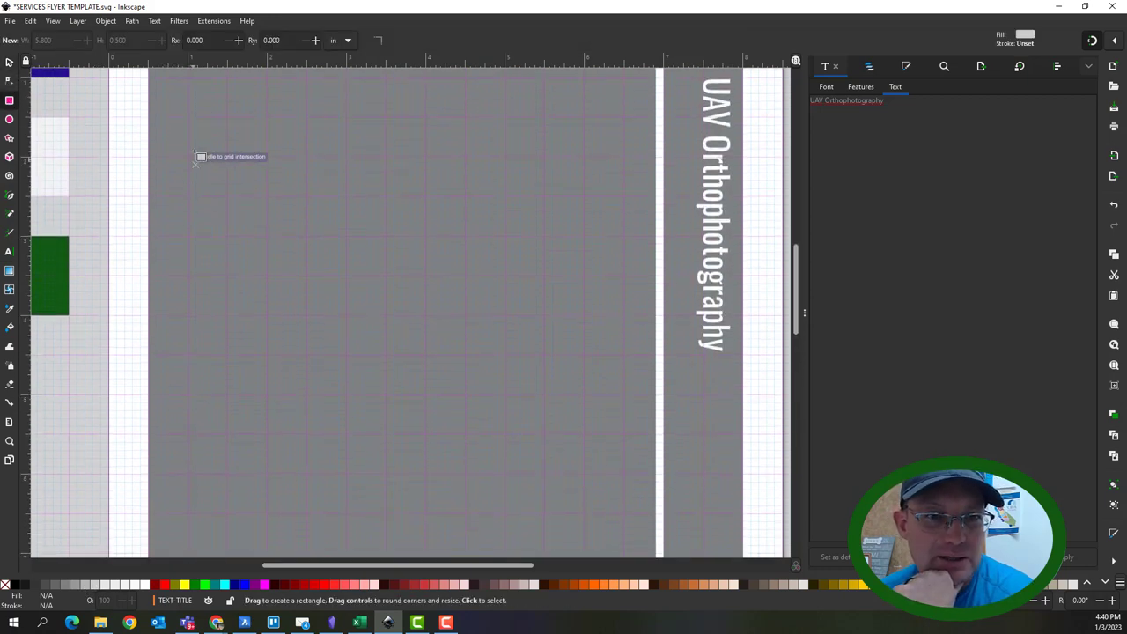
scroll(201, 156, "up", 4)
left_click_drag(156, 233, 424, 408)
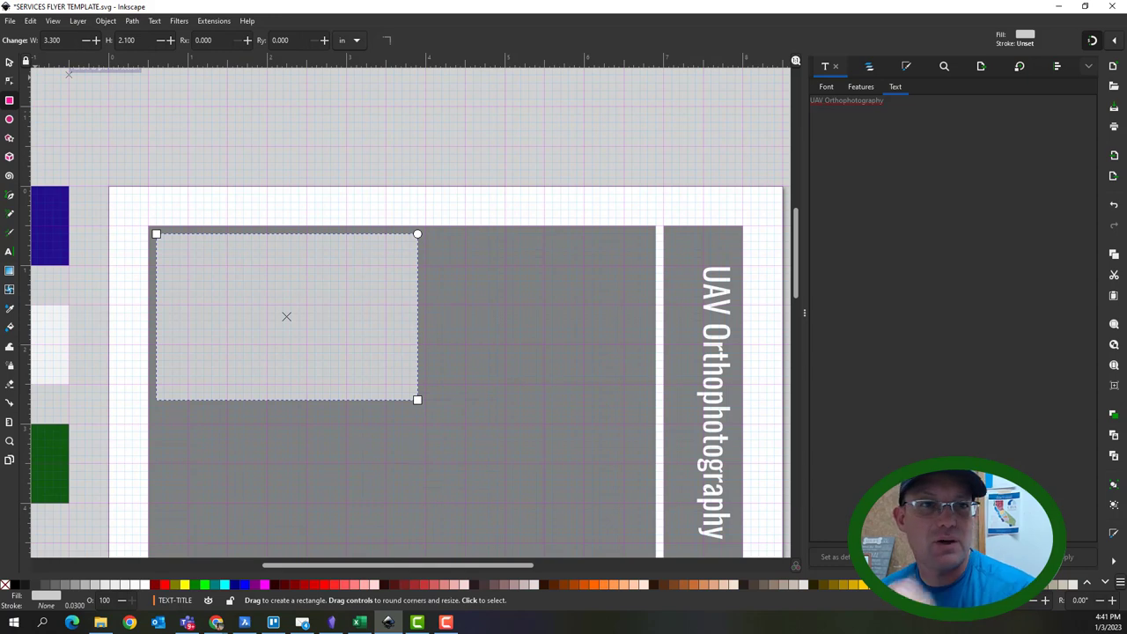
- Narrow the light gray rectangle to 2.9 in and place a duplicate beside it at X 3.9 in
left_click(9, 64)
left_click_drag(223, 315, 391, 317)
key("ctrl+z")
key("ctrl+d")
left_click_drag(262, 299, 527, 301)
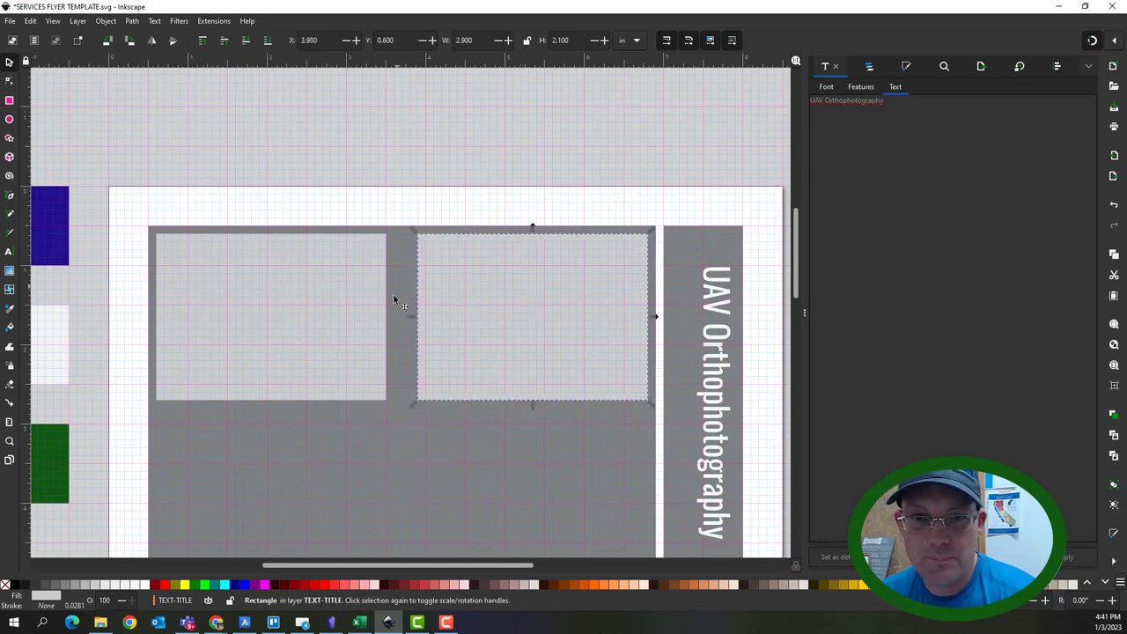
- Widen both light gray rectangles to 3 in toward each other, leaving a 0.2 in gap between them
left_click(375, 328)
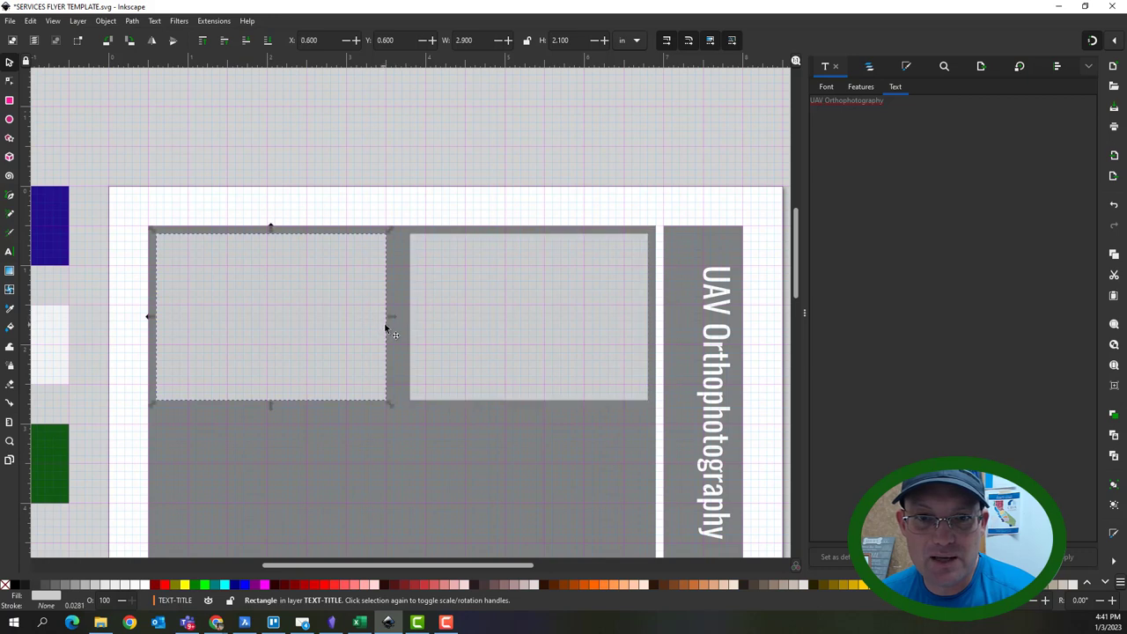
left_click_drag(390, 317, 397, 315)
left_click(463, 173)
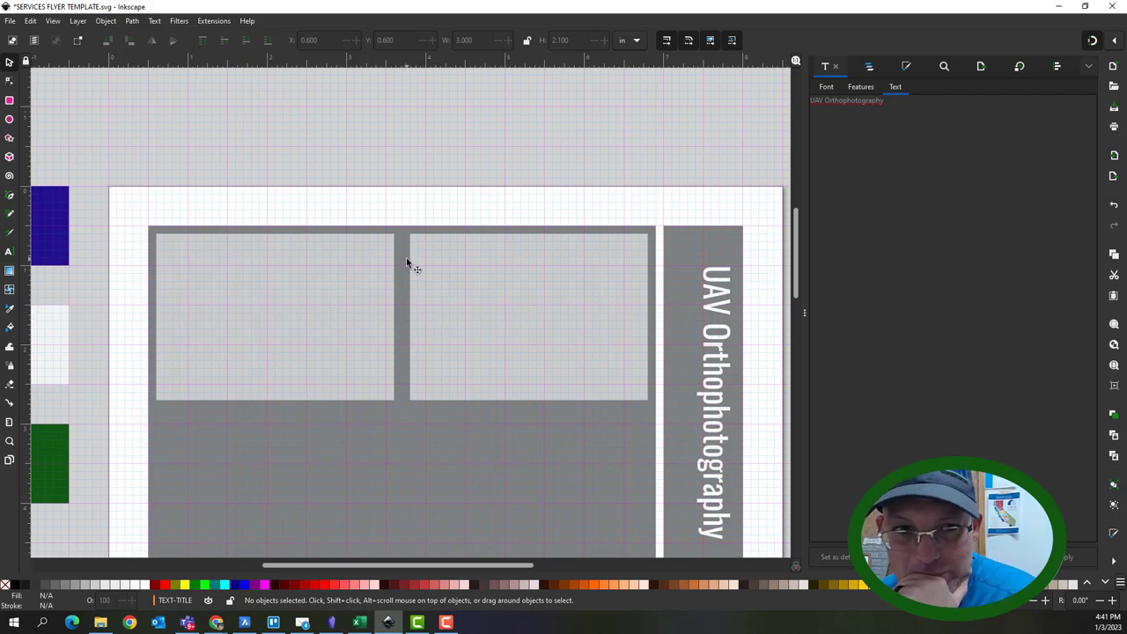
- Extend both light gray rectangles downward to a height of 8.4 in, forming two tall columns in the content area
scroll(432, 289, "down", 4)
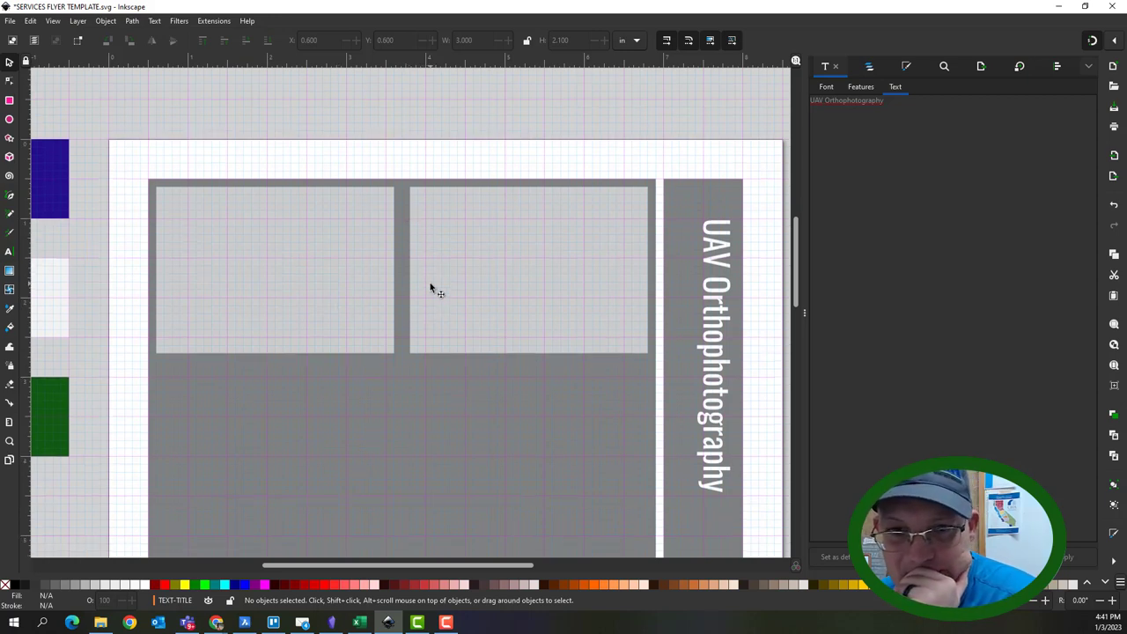
scroll(432, 289, "up", 3)
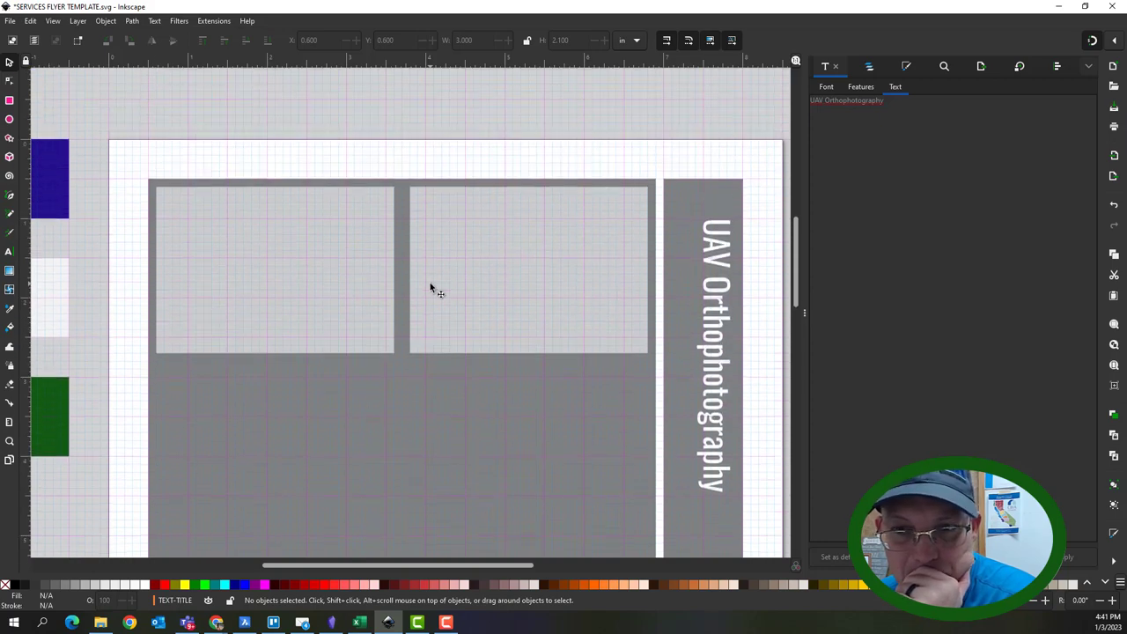
scroll(429, 287, "down", 7)
scroll(407, 305, "up", 5)
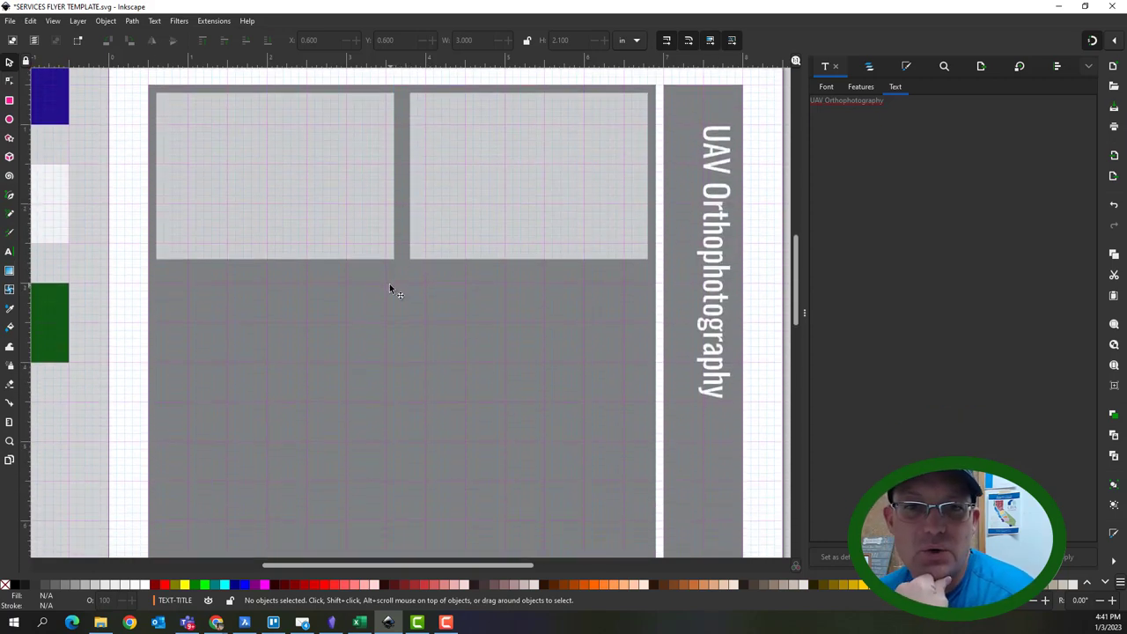
scroll(373, 291, "down", 2)
scroll(369, 285, "down", 2)
left_click(333, 231)
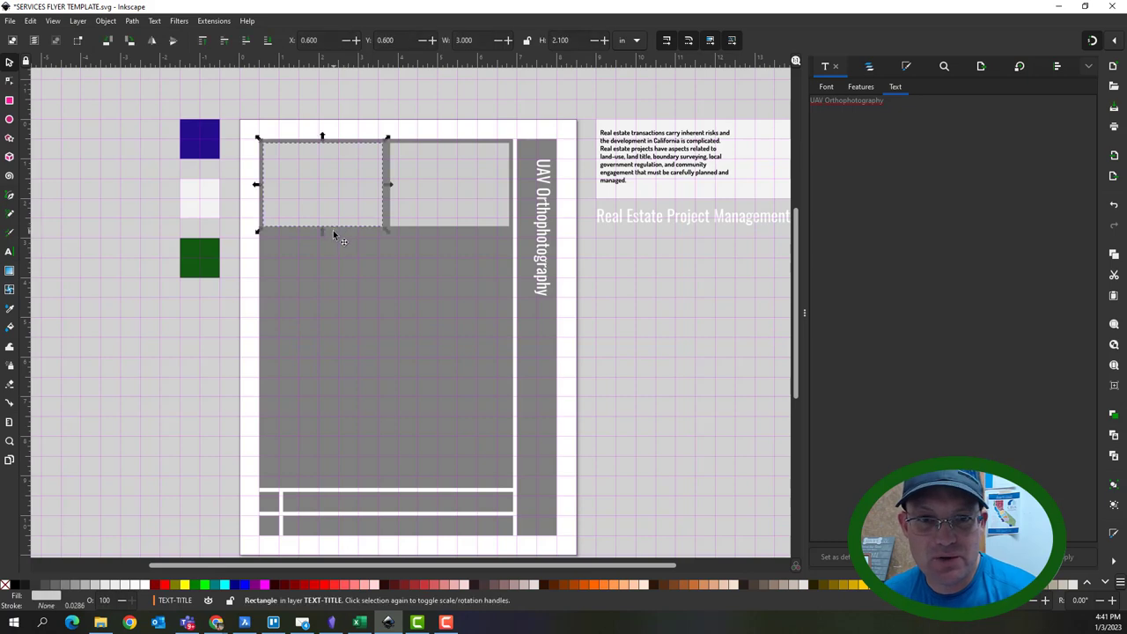
left_click_drag(321, 238, 308, 482)
left_click(442, 224)
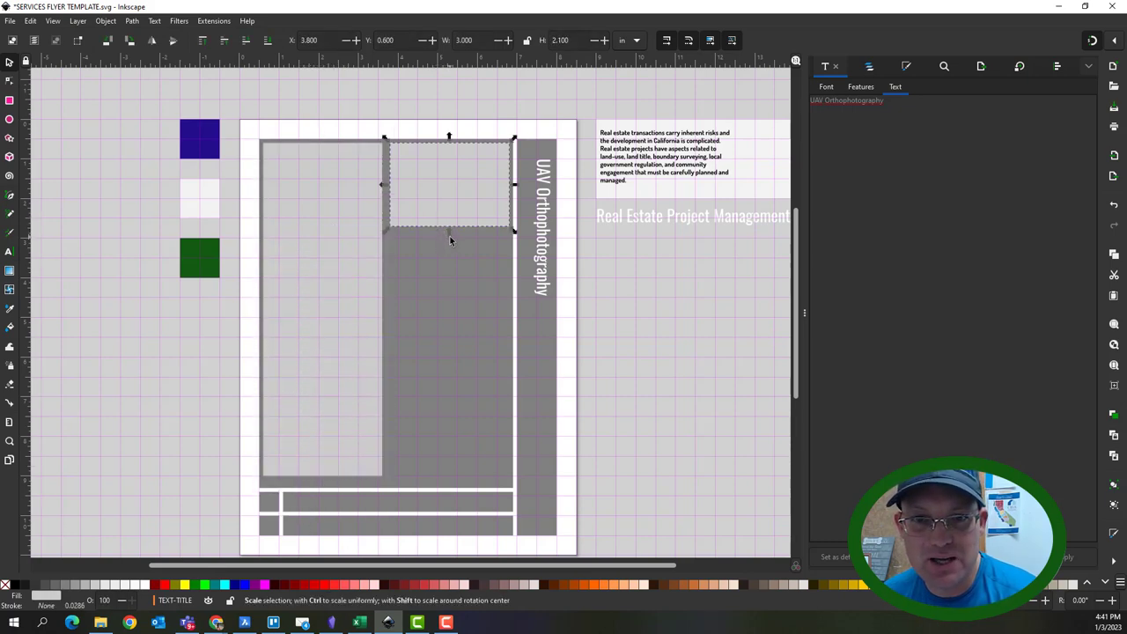
left_click_drag(449, 234, 451, 479)
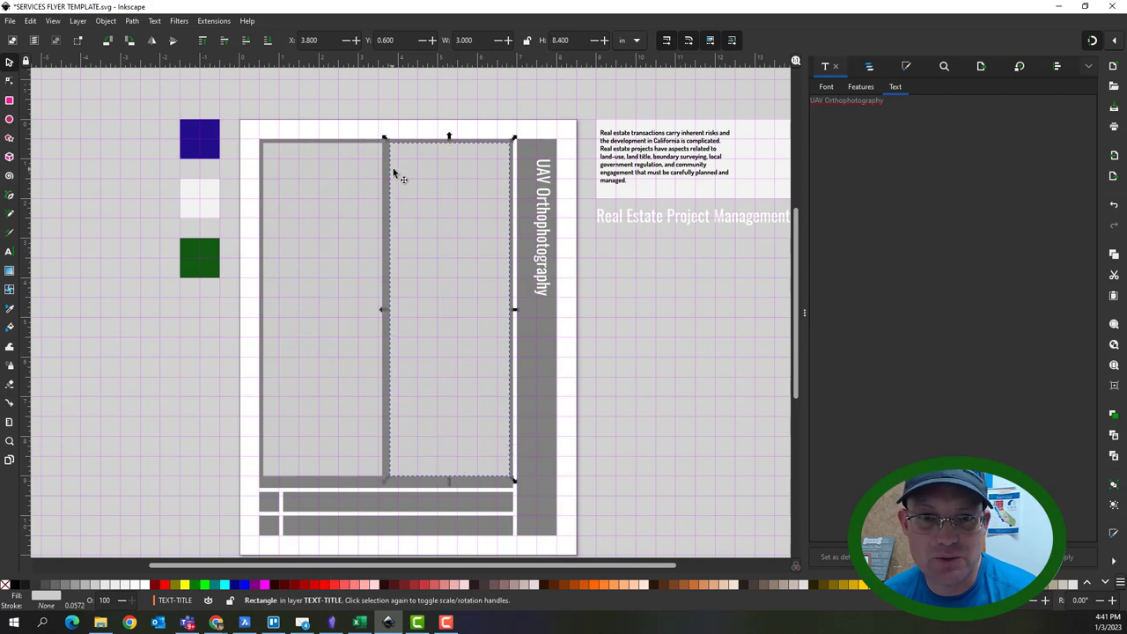
left_click(682, 350)
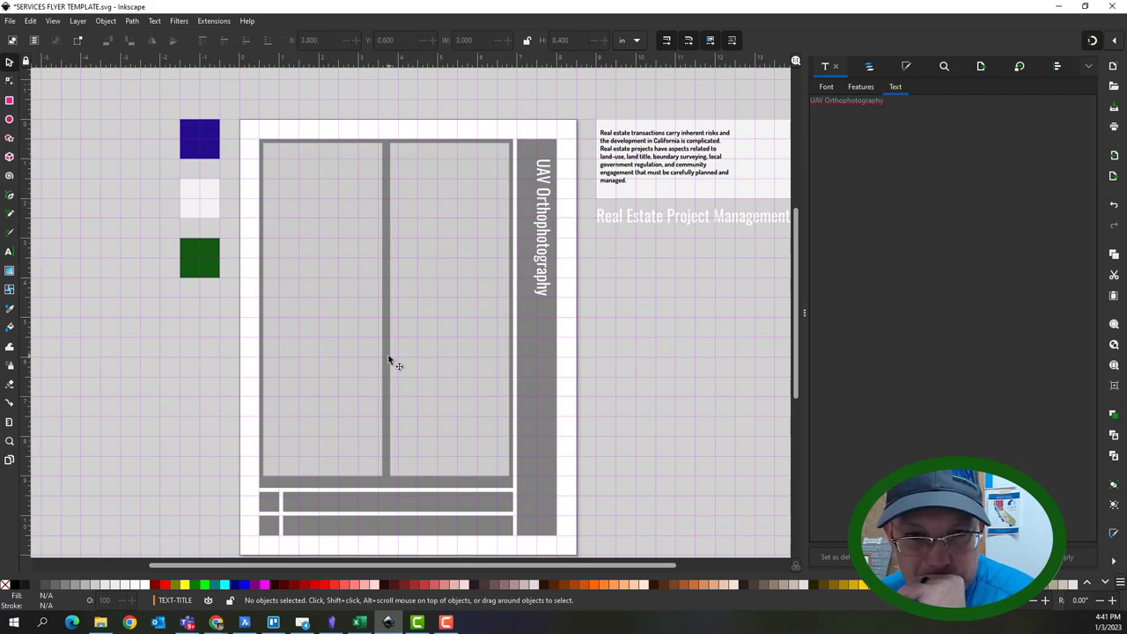
- Move all seven rectangles from the TEXT-TITLE layer into the SHAPES-LAYOUT layer
left_click_drag(624, 368, 541, 362)
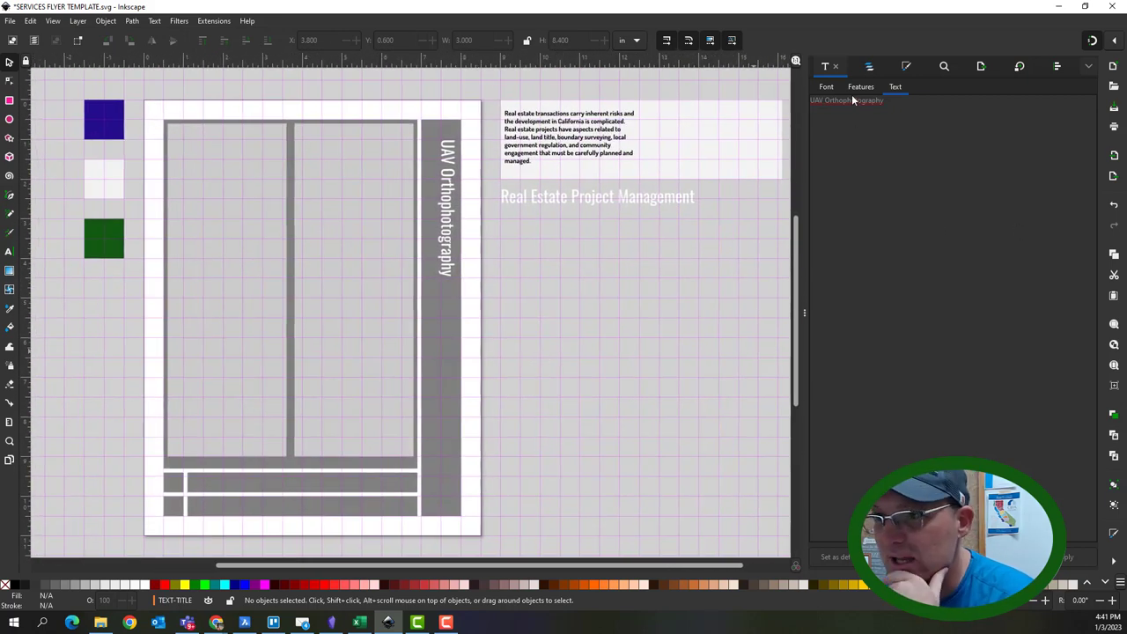
left_click(872, 67)
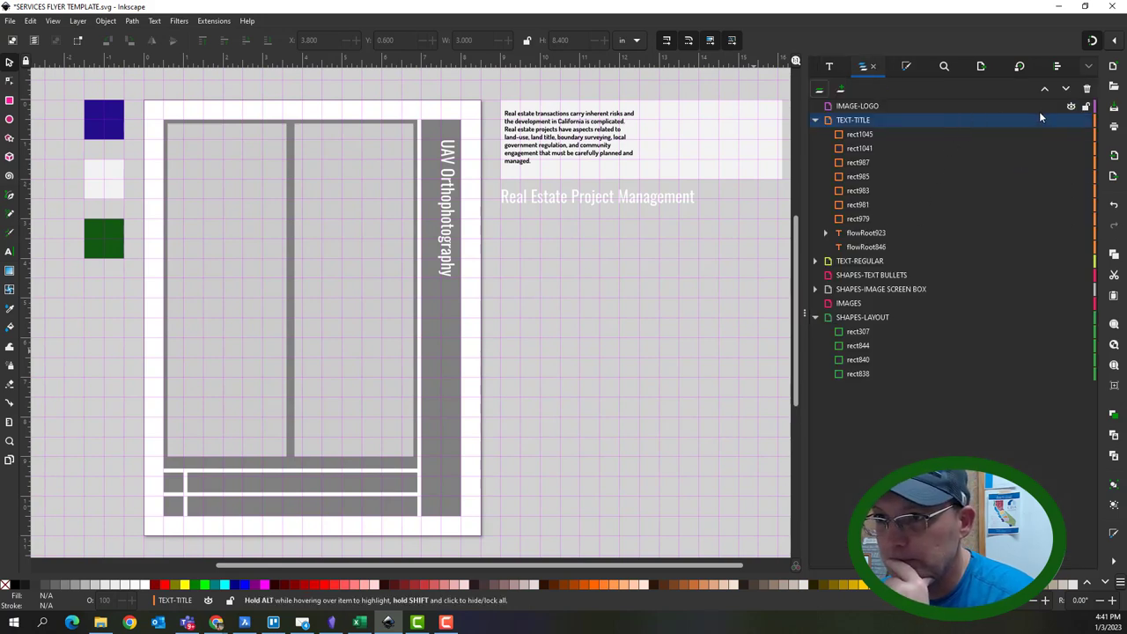
left_click(859, 135)
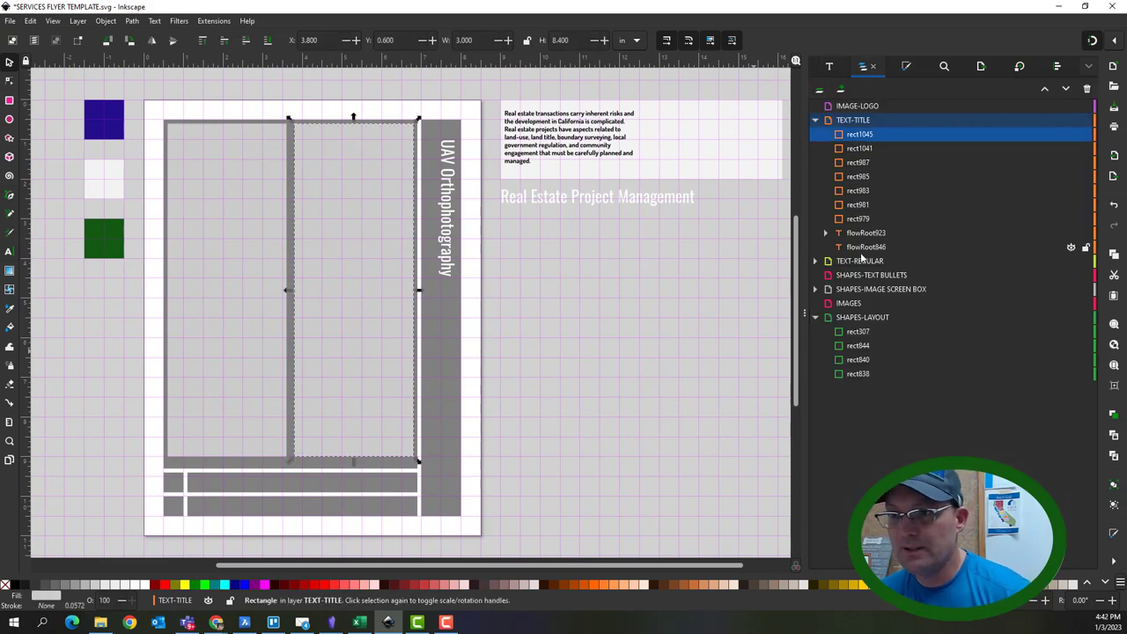
left_click(859, 164)
left_click(859, 135)
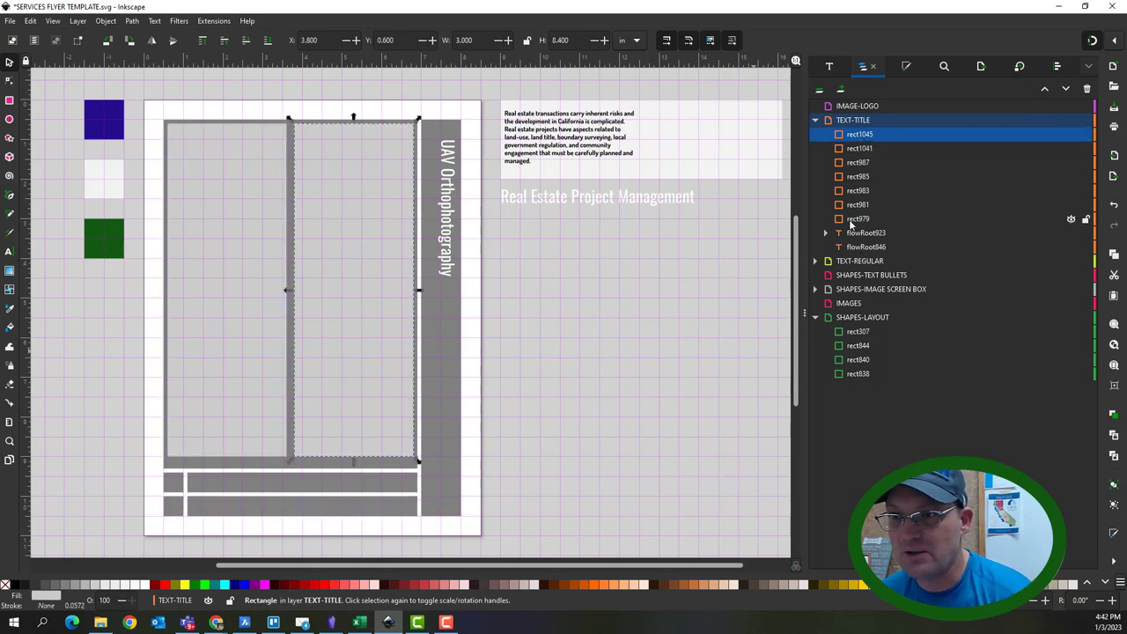
left_click(858, 219, "shift")
left_click_drag(859, 137, 893, 318)
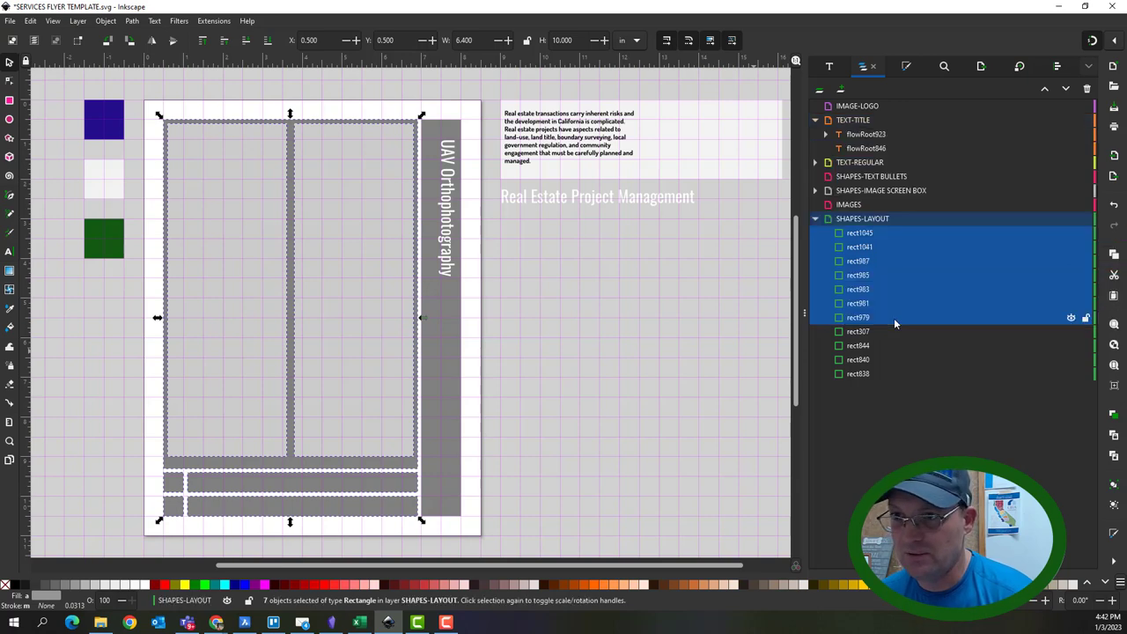
- Lock the SHAPES-LAYOUT layer and check its contents by hiding it and showing it again
left_click(872, 135)
left_click(875, 148)
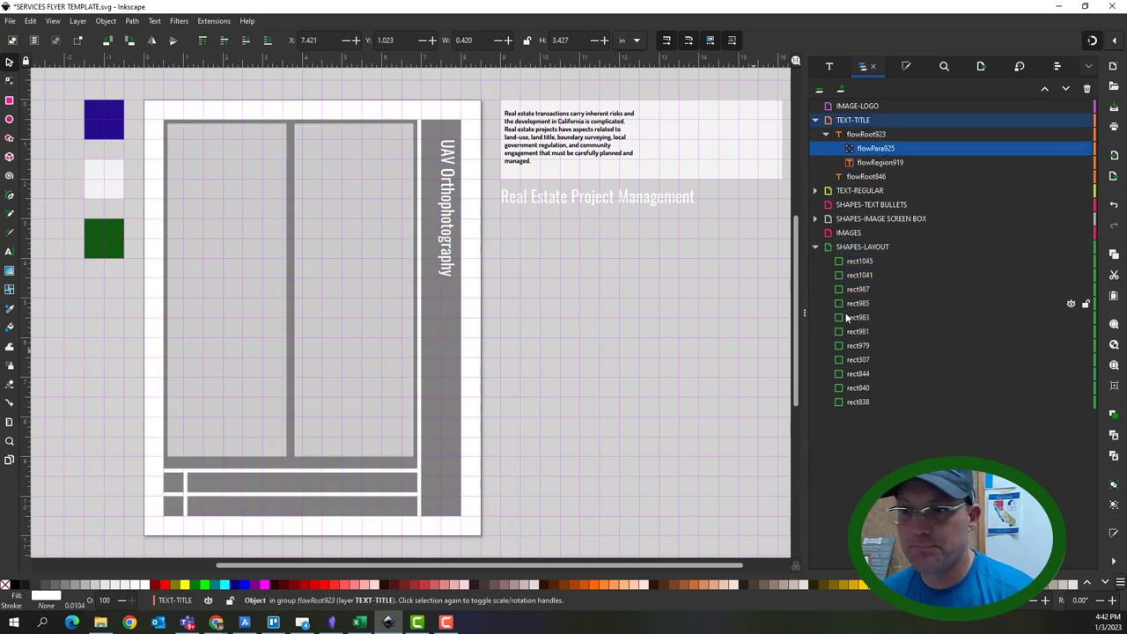
left_click(859, 248)
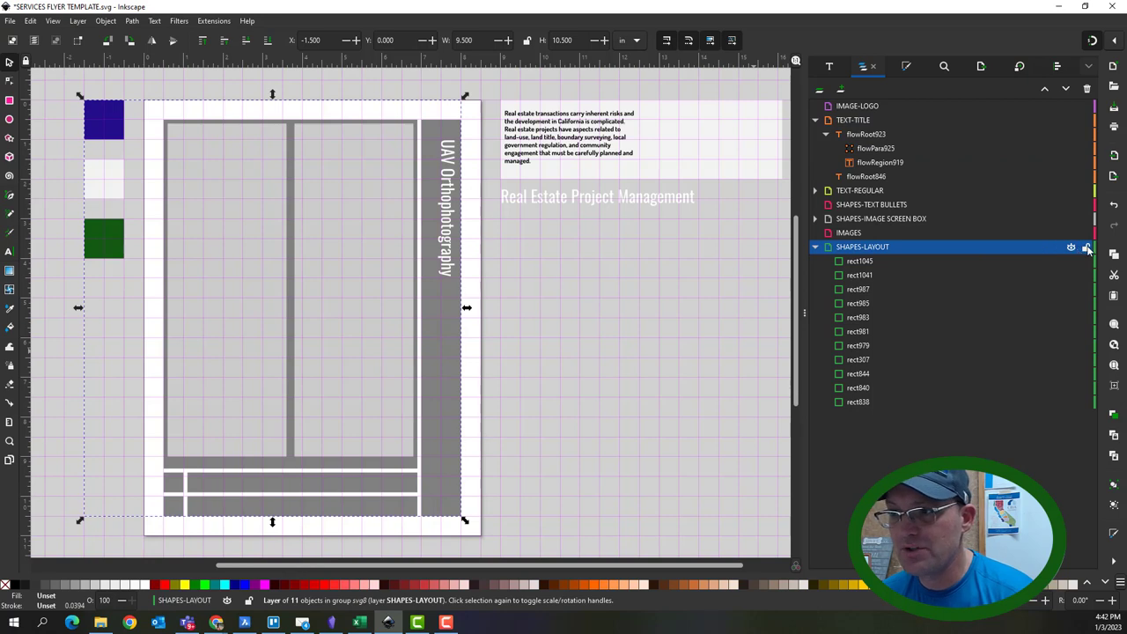
left_click(1084, 248)
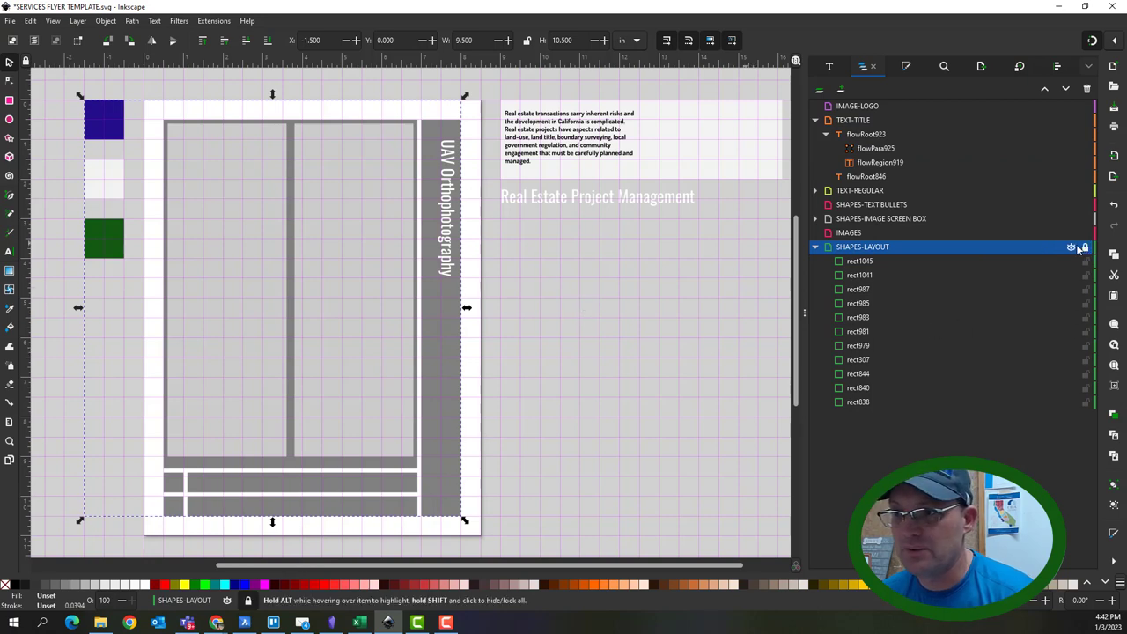
left_click(1072, 248)
left_click(1071, 248)
left_click(1072, 247)
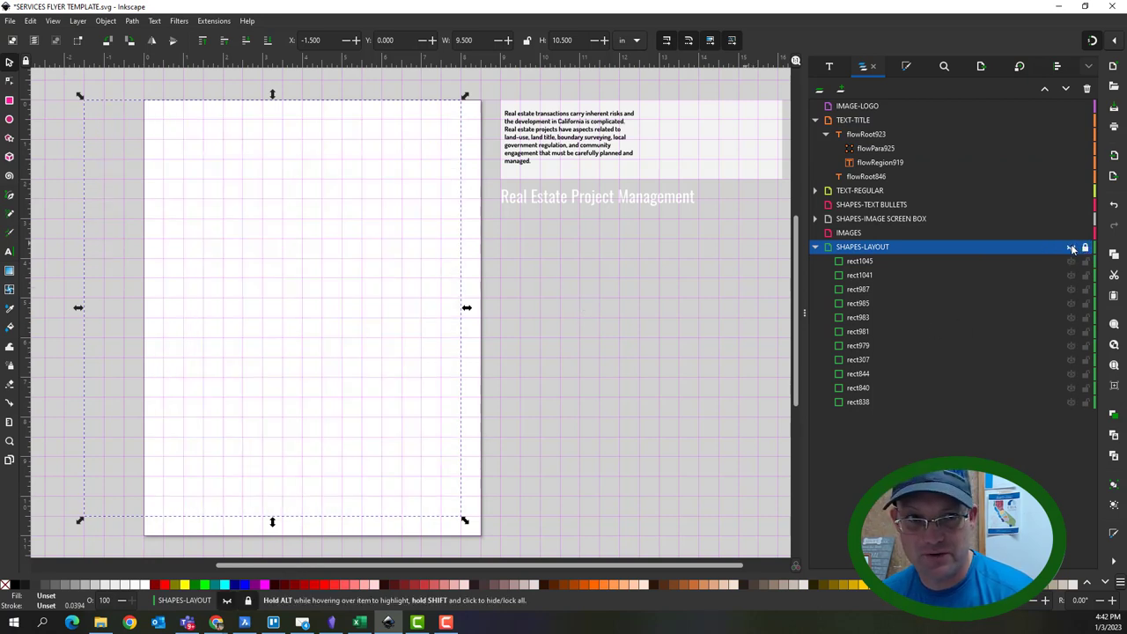
left_click(1071, 248)
left_click(594, 317)
left_click_drag(595, 317, 715, 330)
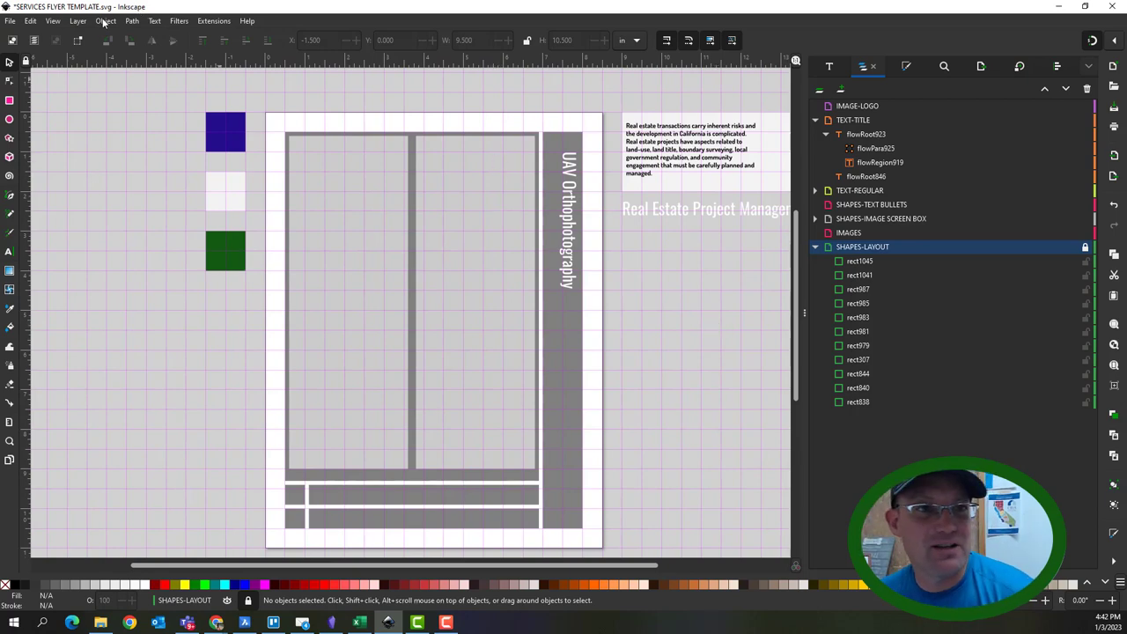
- Save the flyer under the new name UAV ORTHO FLYER.svg in the Utility Services Binder folder
left_click(10, 21)
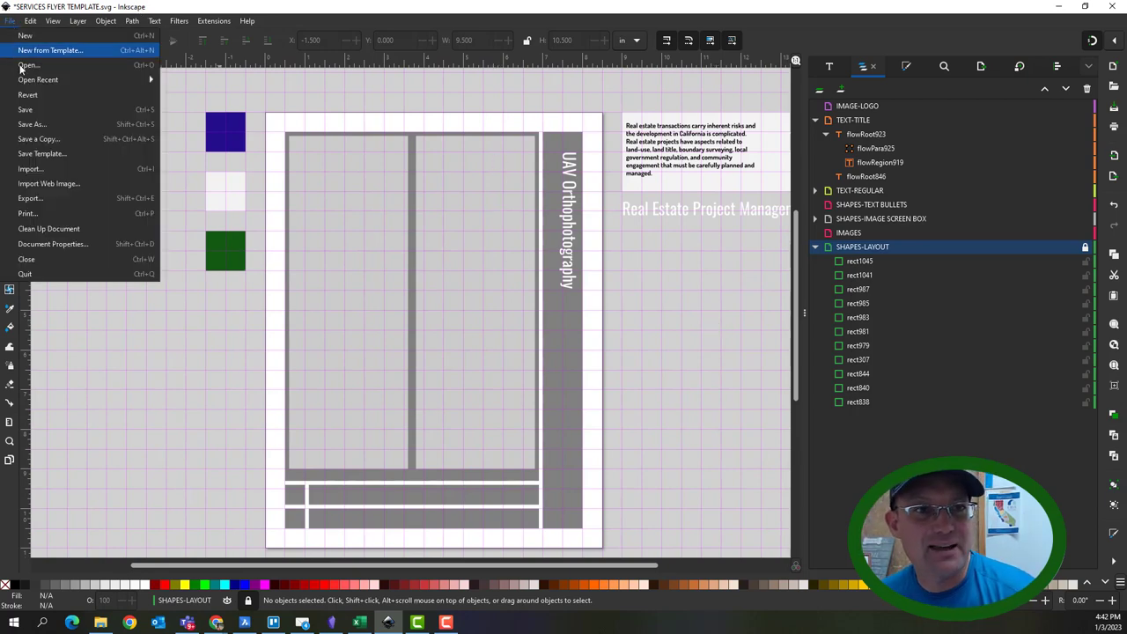
left_click(26, 125)
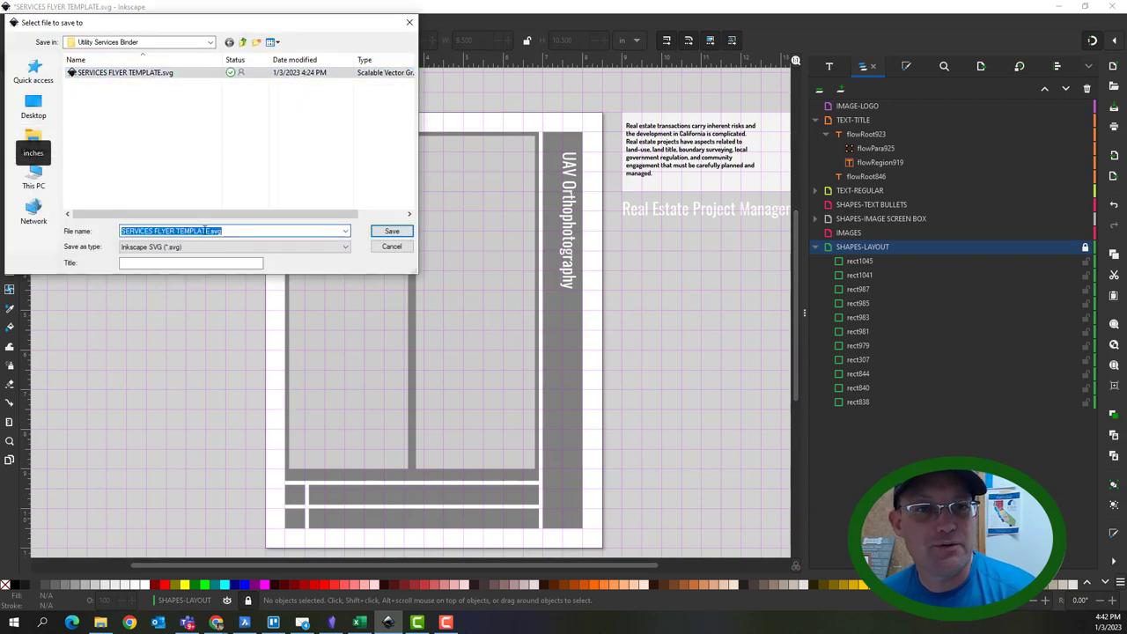
left_click_drag(209, 230, 87, 229)
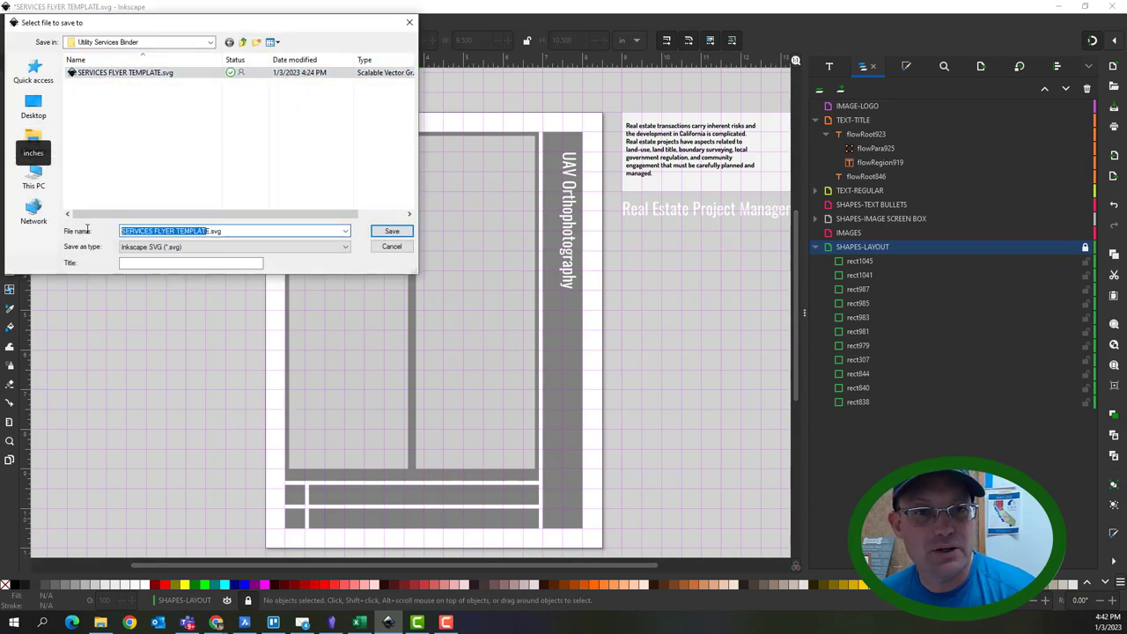
key("BackSpace")
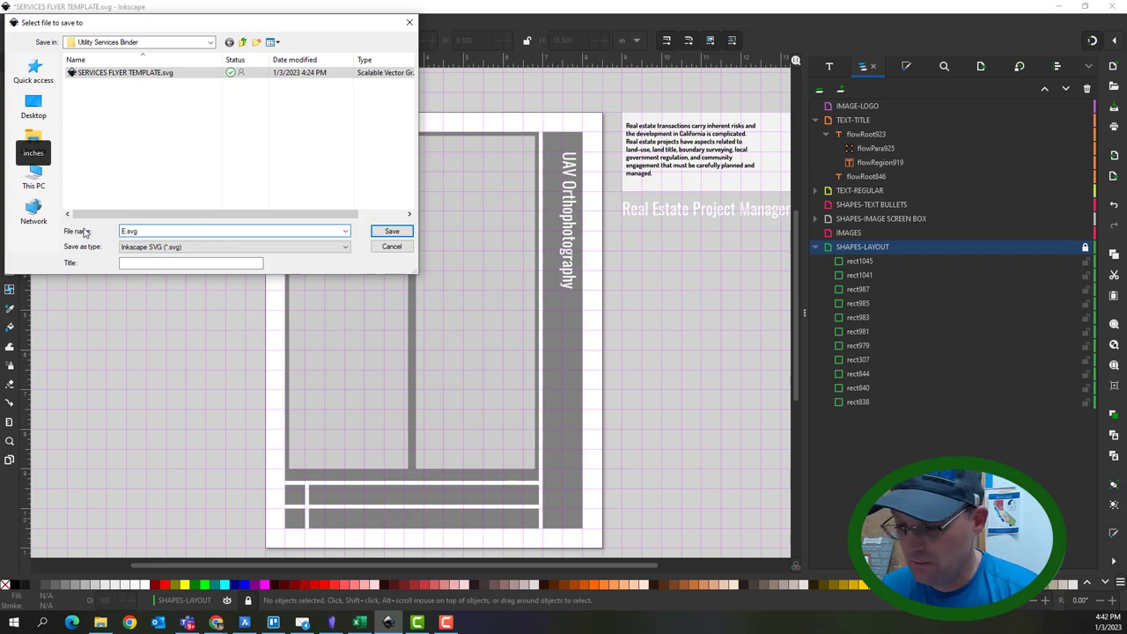
type("UA")
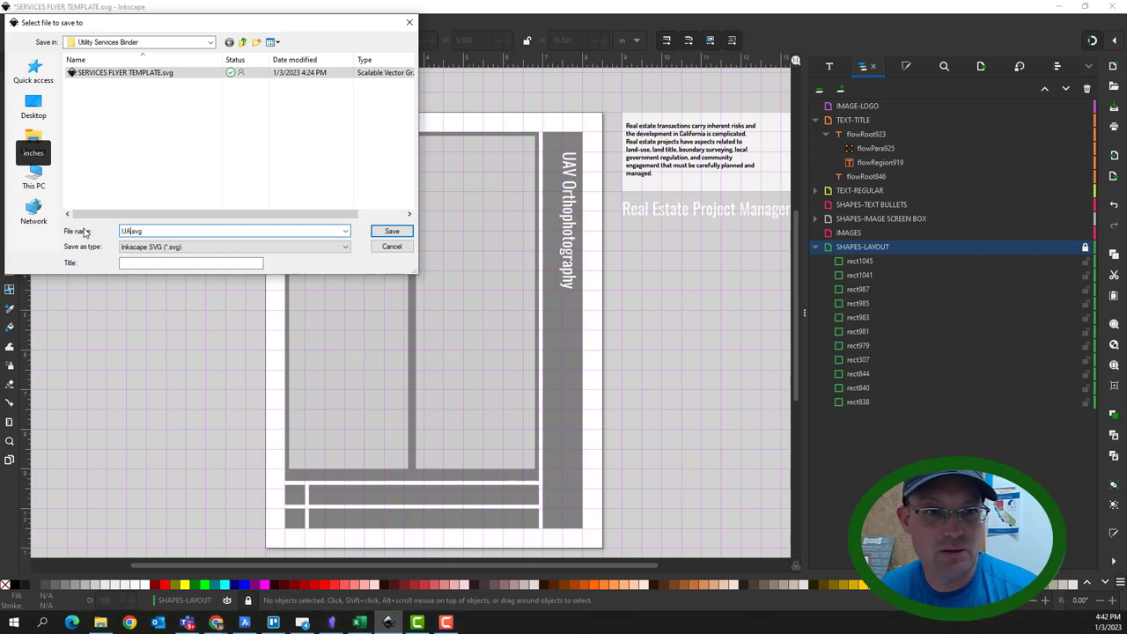
type("V PR")
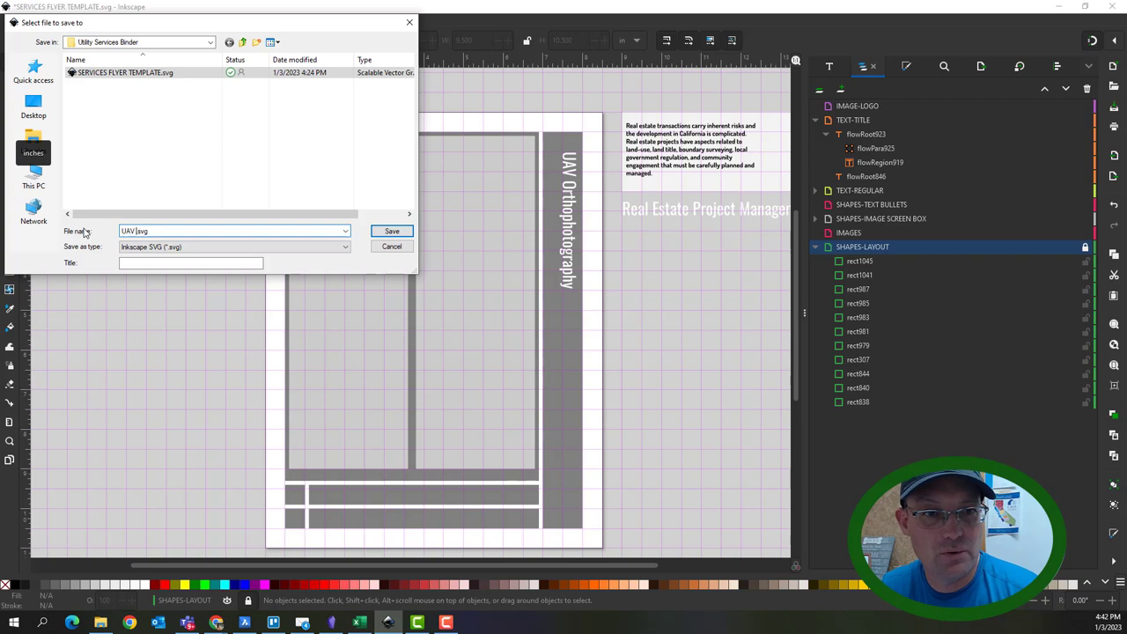
type("ORTHO FLYER")
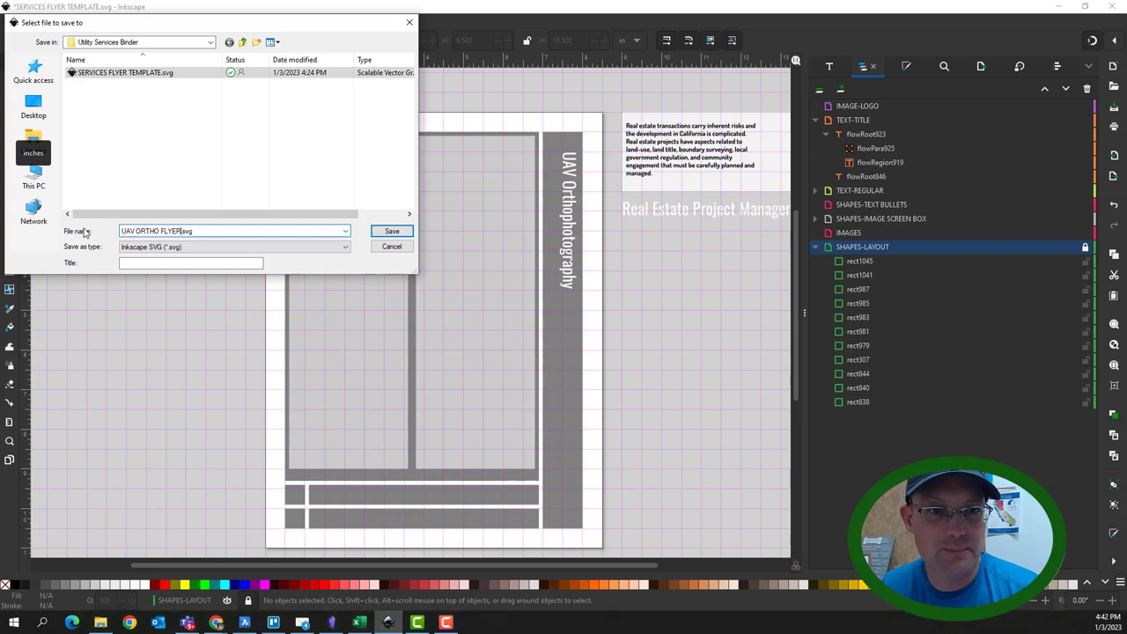
key("Return")
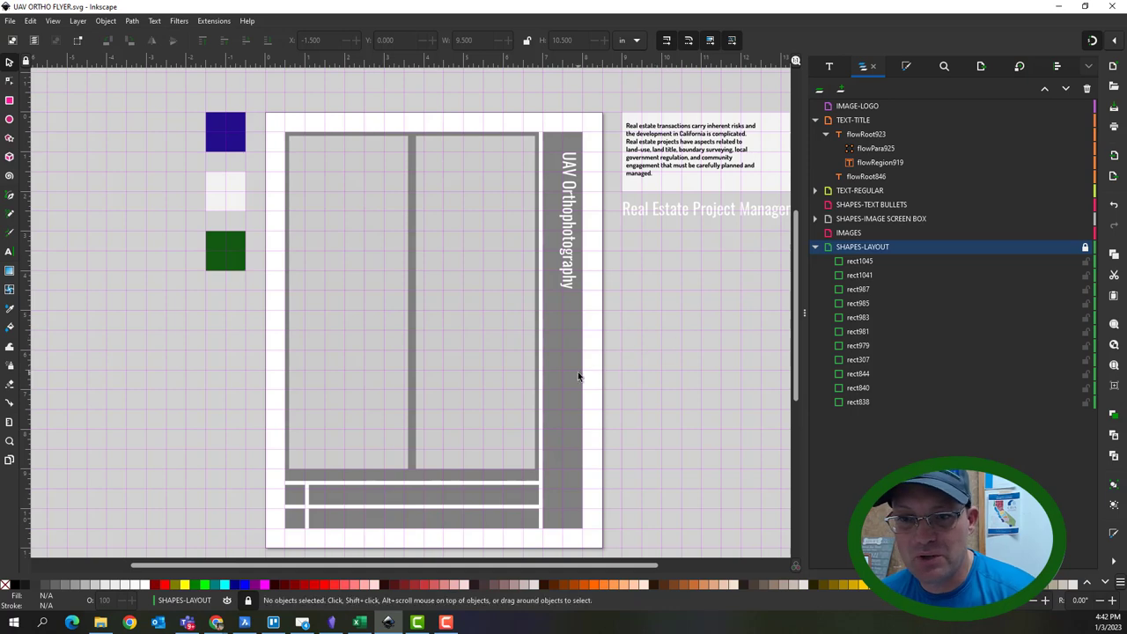
- Unlock the SHAPES-LAYOUT layer and duplicate the vertical title bar rectangle in place
left_click(1071, 248)
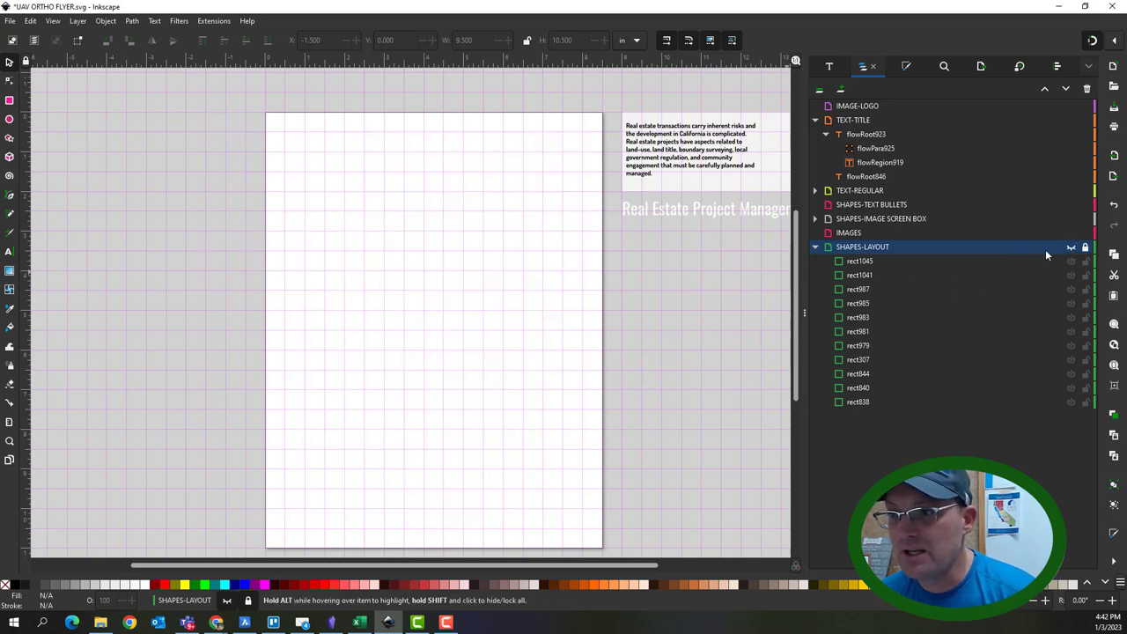
left_click(1071, 248)
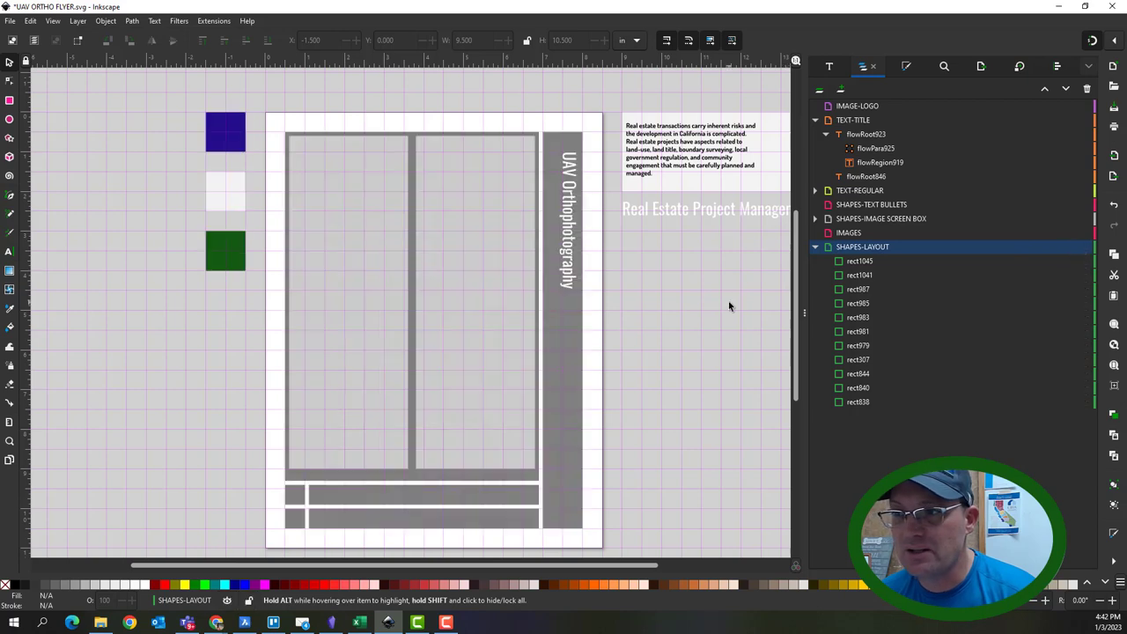
left_click(584, 327)
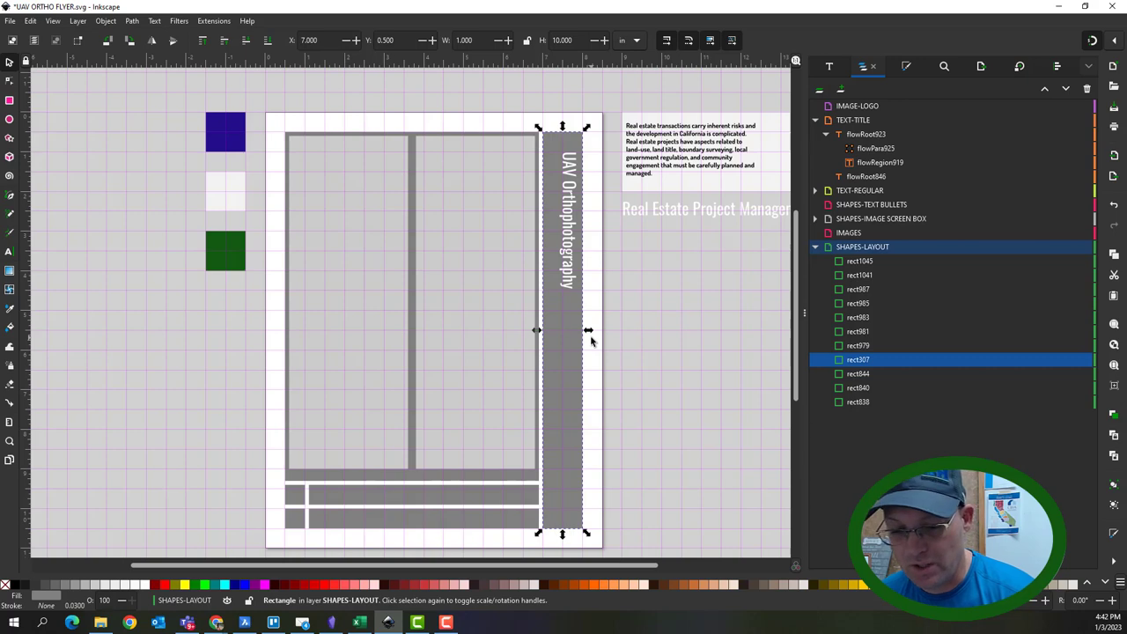
key("ctrl+d")
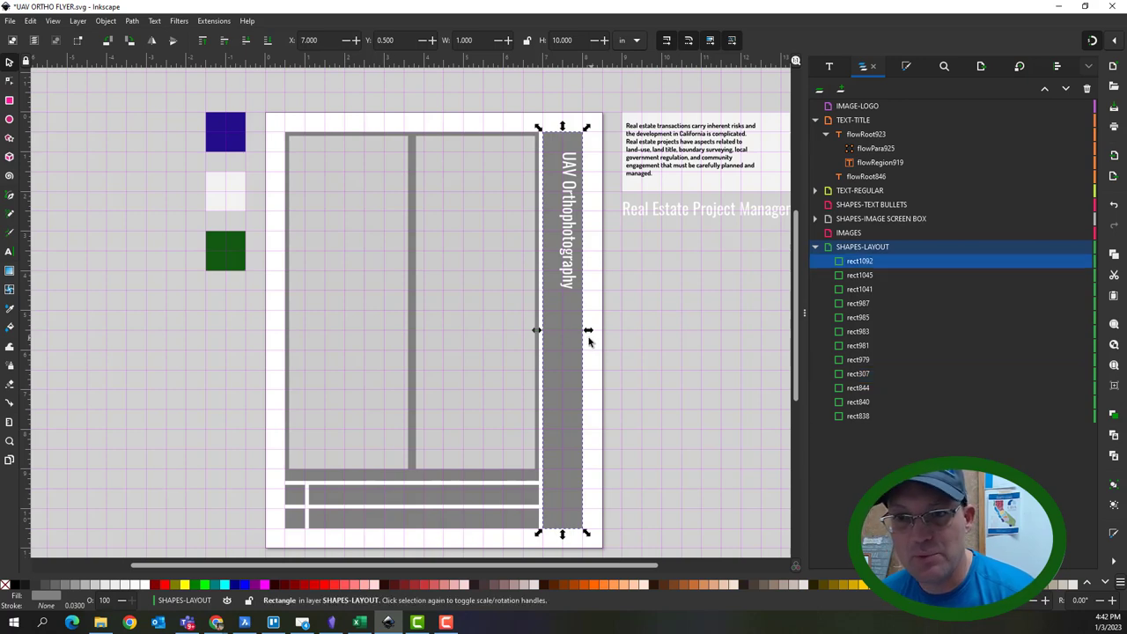
left_click_drag(884, 263, 942, 262)
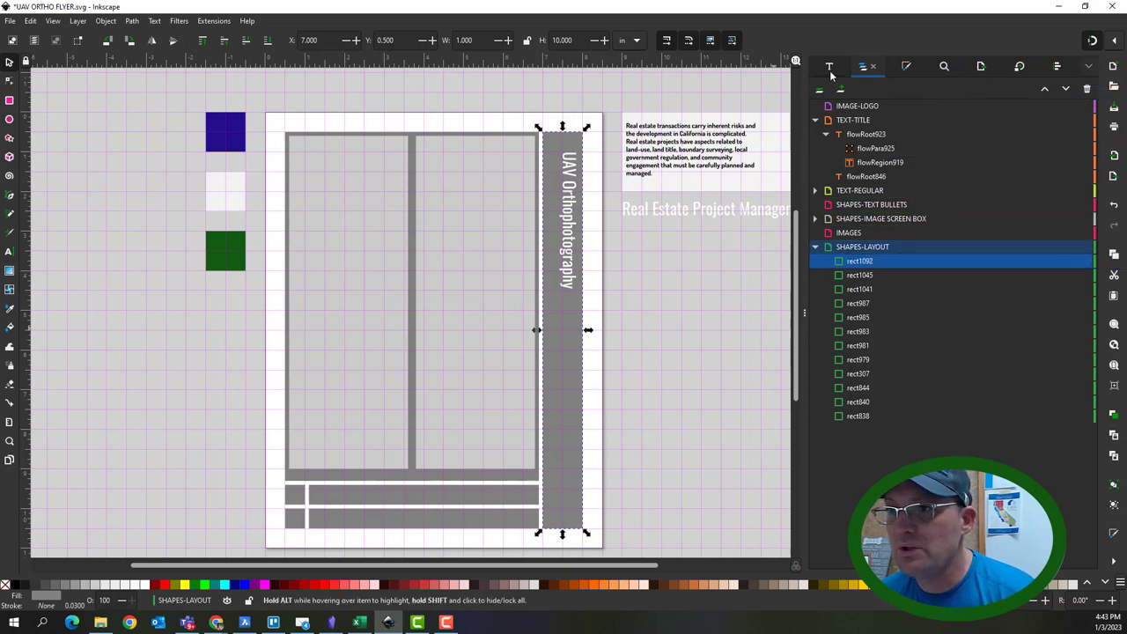
- Add a layer named SHAPES-COLOR BOXES above SHAPES-LAYOUT and move the duplicated title bar rectangle into it
left_click(845, 90)
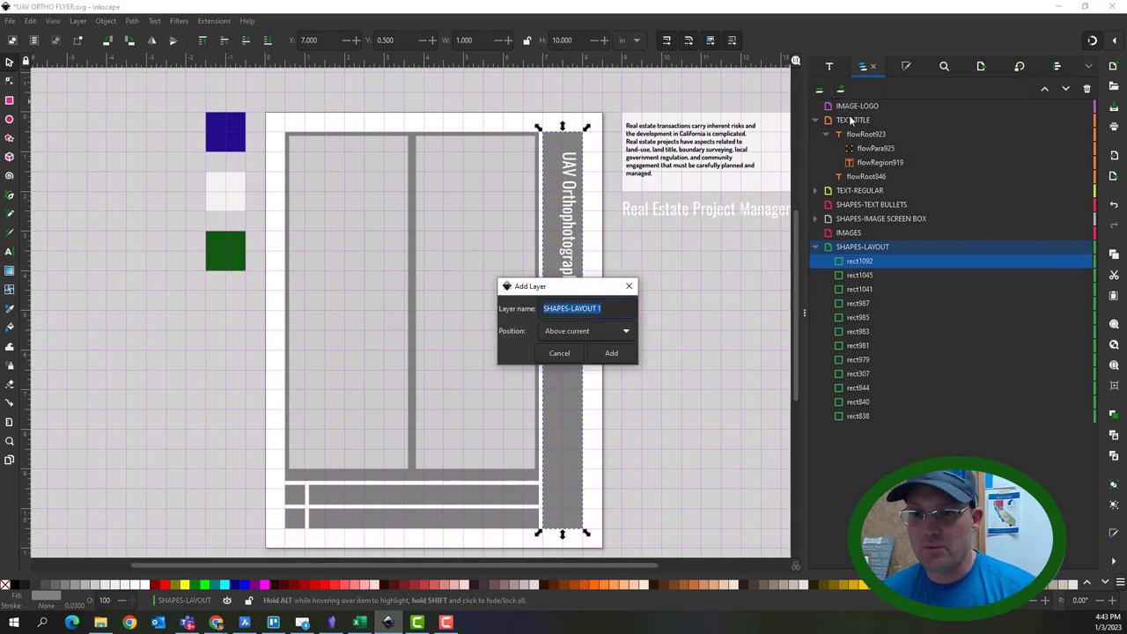
type("SHAPES-COLOR")
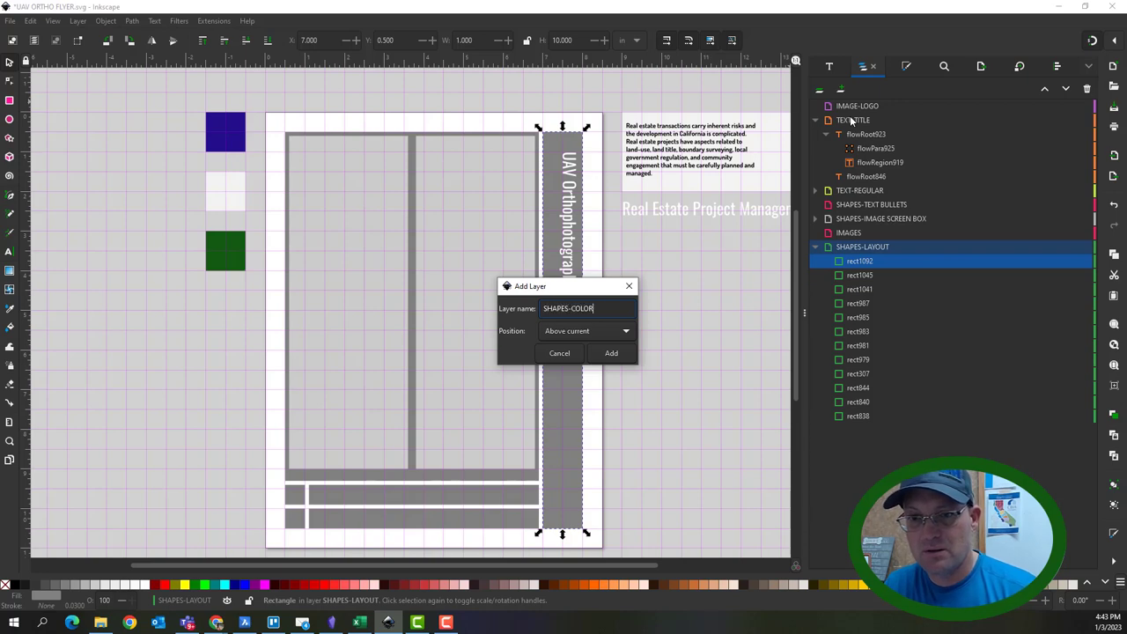
type("BOXES")
key("Return")
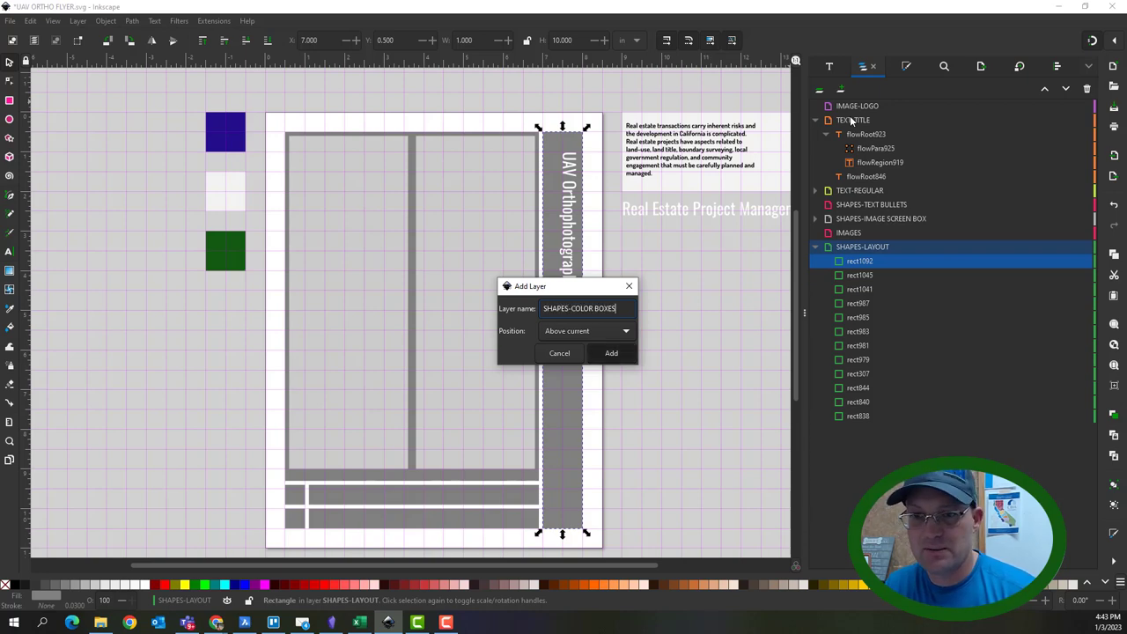
mouse_move(863, 275)
left_mouse_down()
mouse_move(871, 235)
mouse_move(885, 264)
mouse_move(870, 250)
mouse_move(858, 261)
mouse_move(878, 252)
mouse_move(870, 257)
left_mouse_up()
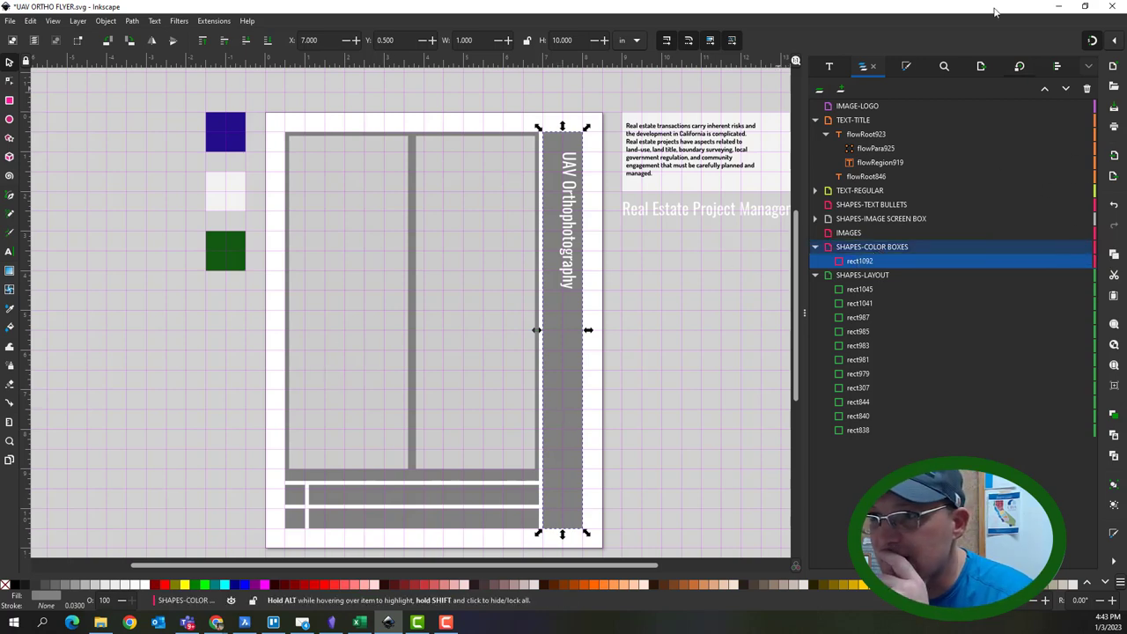
- Copy the dark blue color square beside the page and paste its style onto the vertical title bar rectangle
left_click(904, 67)
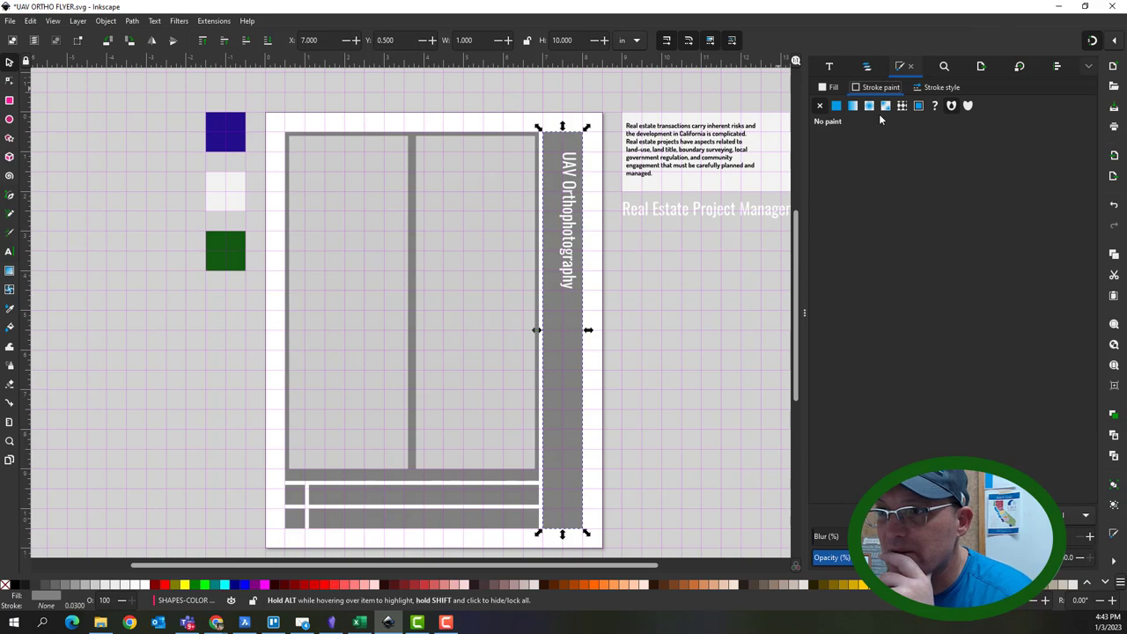
left_click(935, 88)
left_click(832, 88)
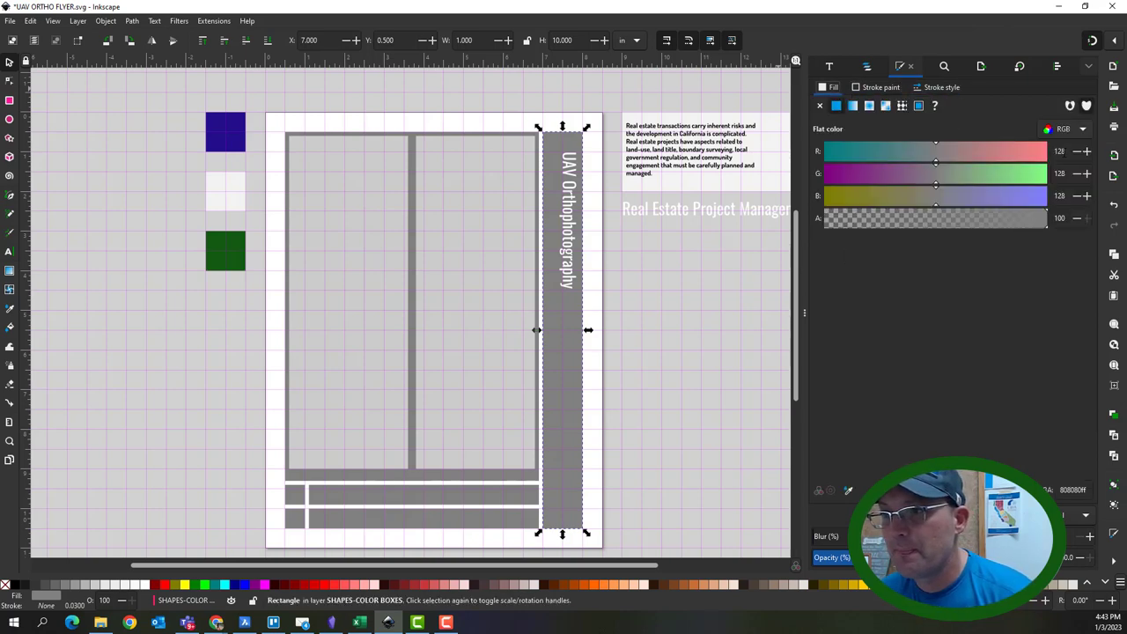
left_click(231, 128)
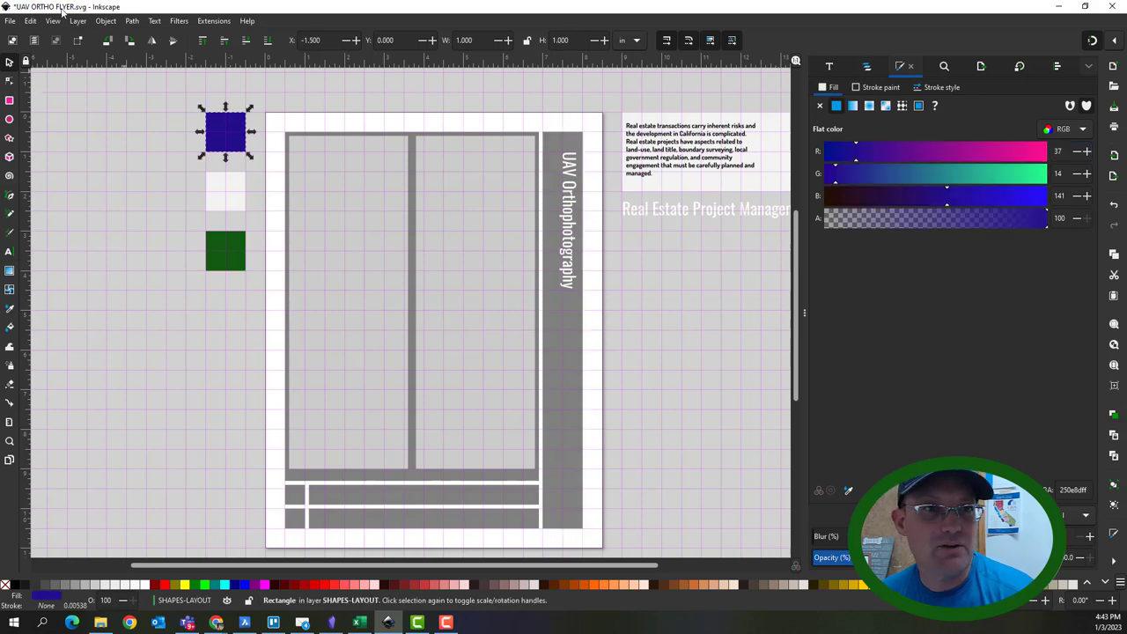
left_click(29, 20)
left_click(586, 314)
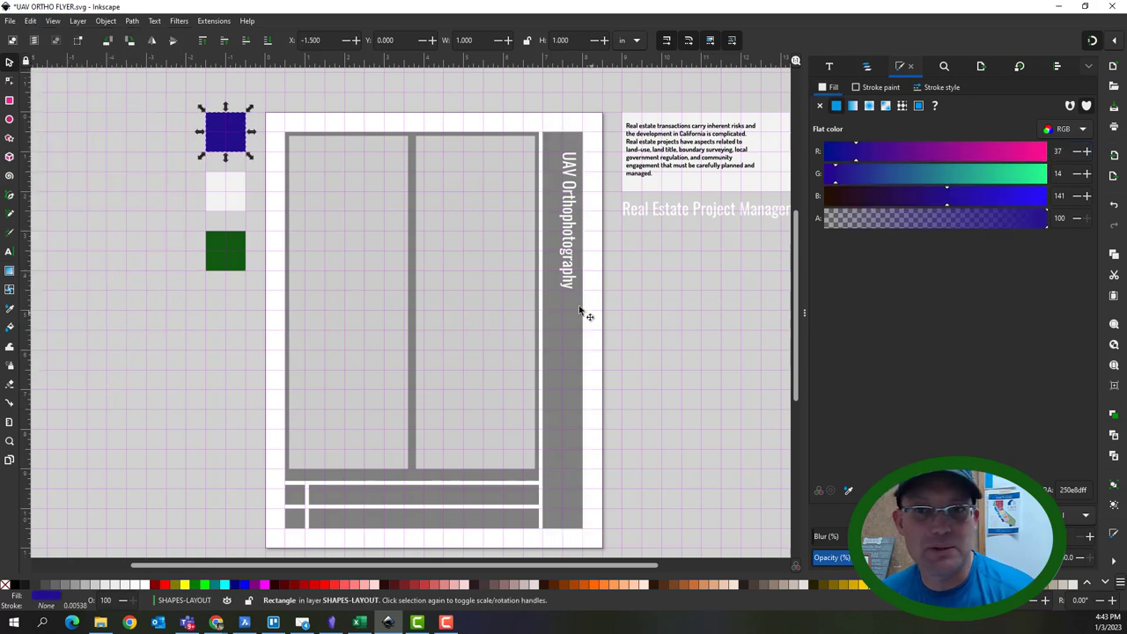
left_click(563, 313)
left_click(29, 20)
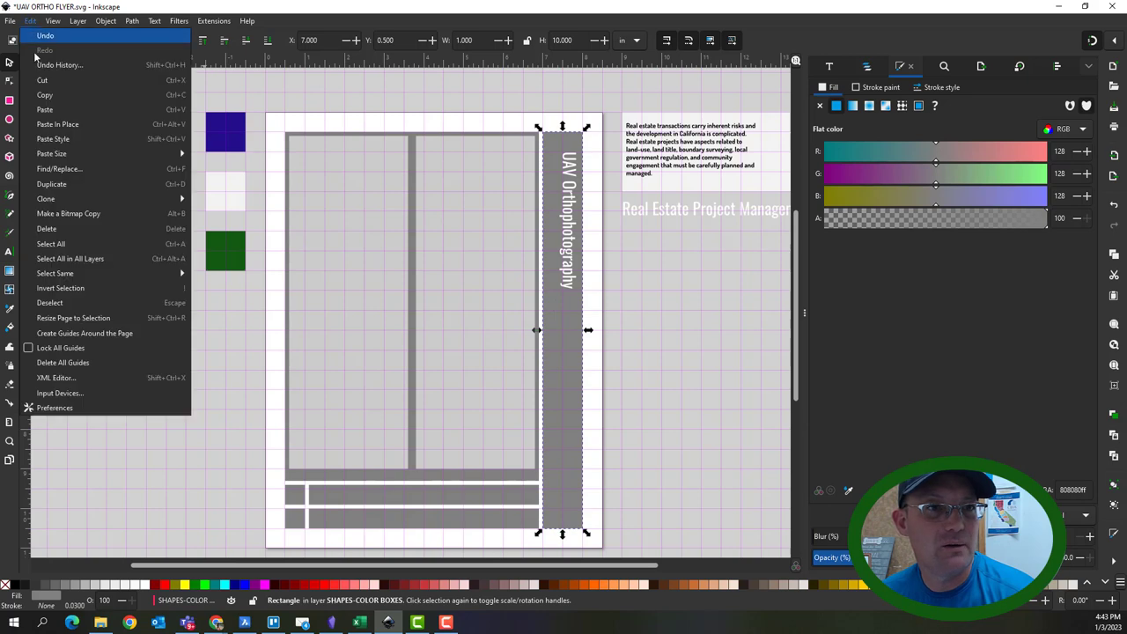
left_click(61, 118)
left_click(604, 362)
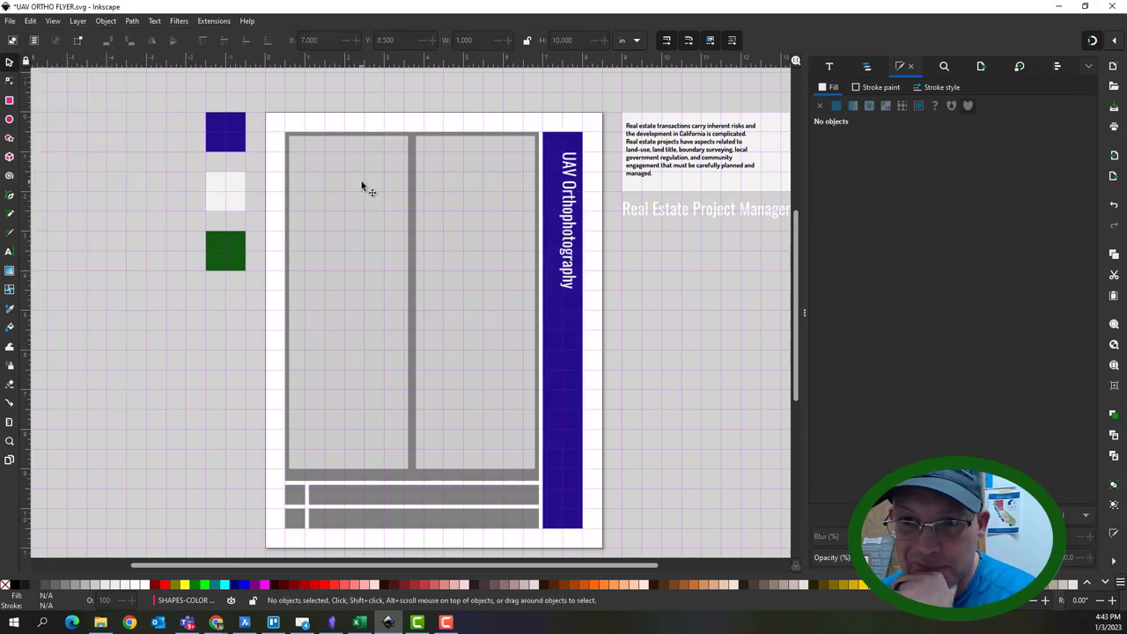
- Start importing an image and browse from the OneDrive (F:) drive through RH, Marketing, Content Creation and Graphic Design to the Logos folder
scroll(431, 445, "down", 3)
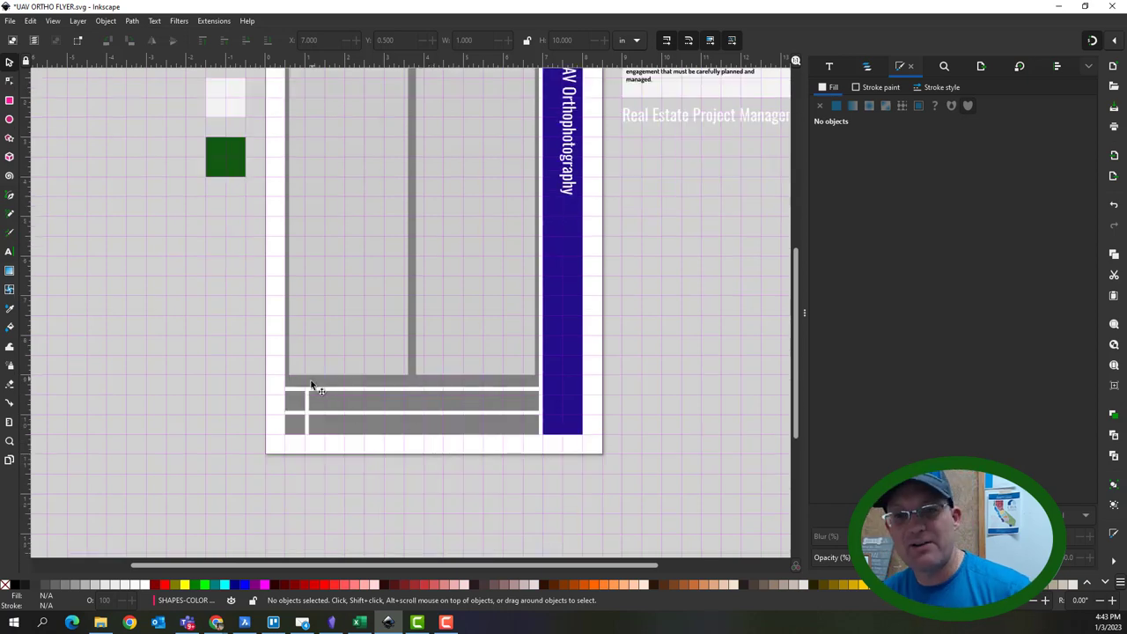
scroll(300, 406, "up", 3, "ctrl")
scroll(359, 383, "down", 3, "ctrl")
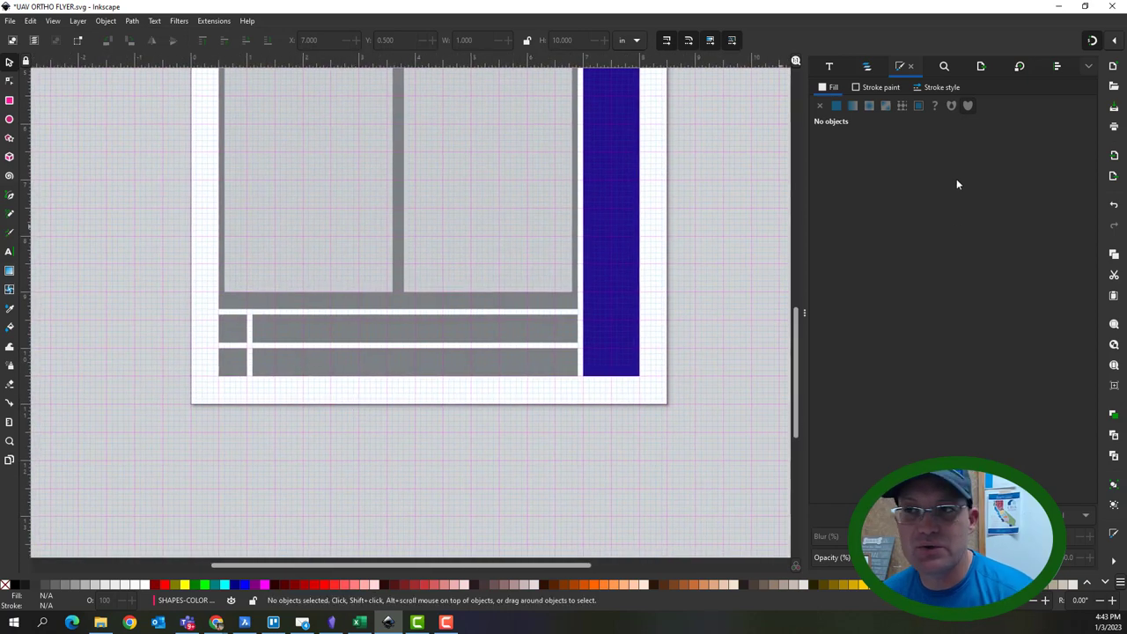
left_click(1113, 157)
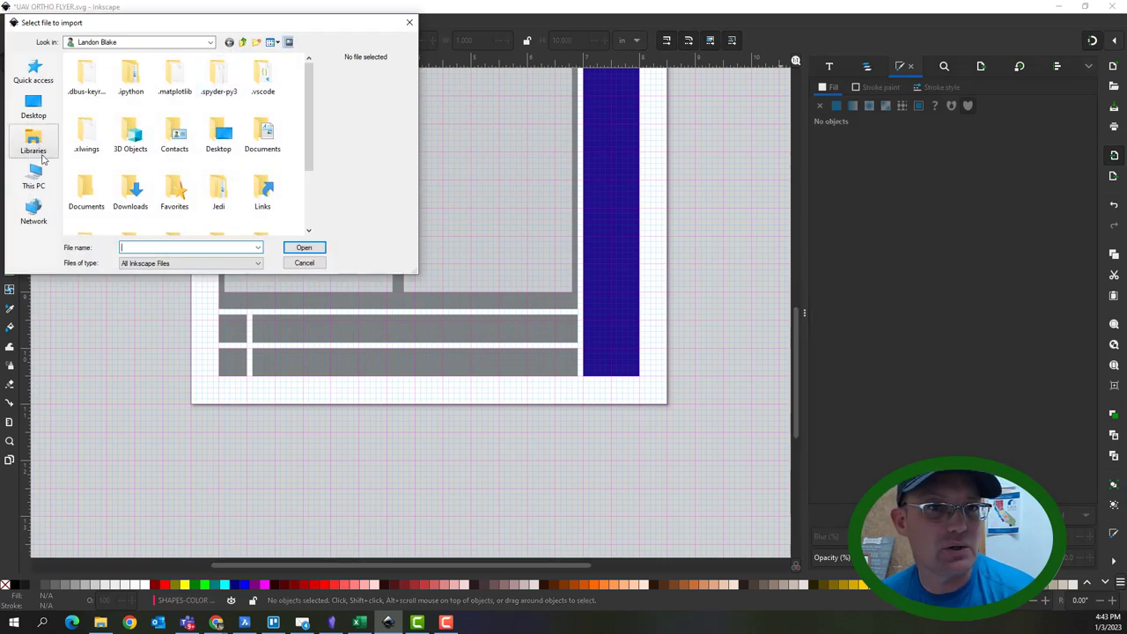
left_click_drag(310, 137, 310, 193)
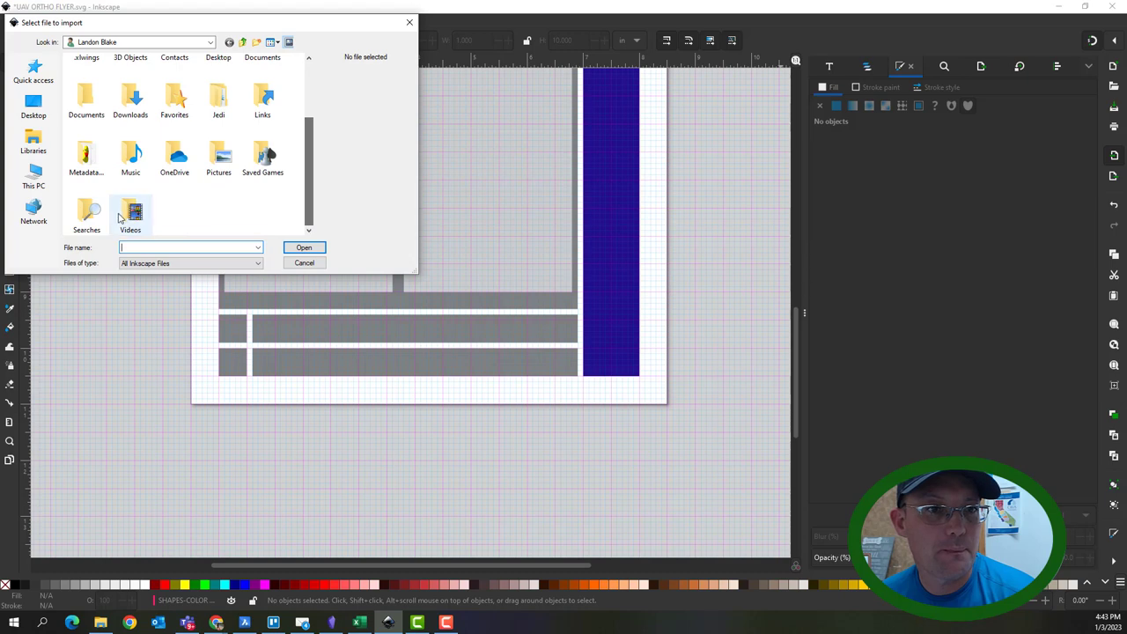
left_click(33, 176)
scroll(118, 139, "down", 5)
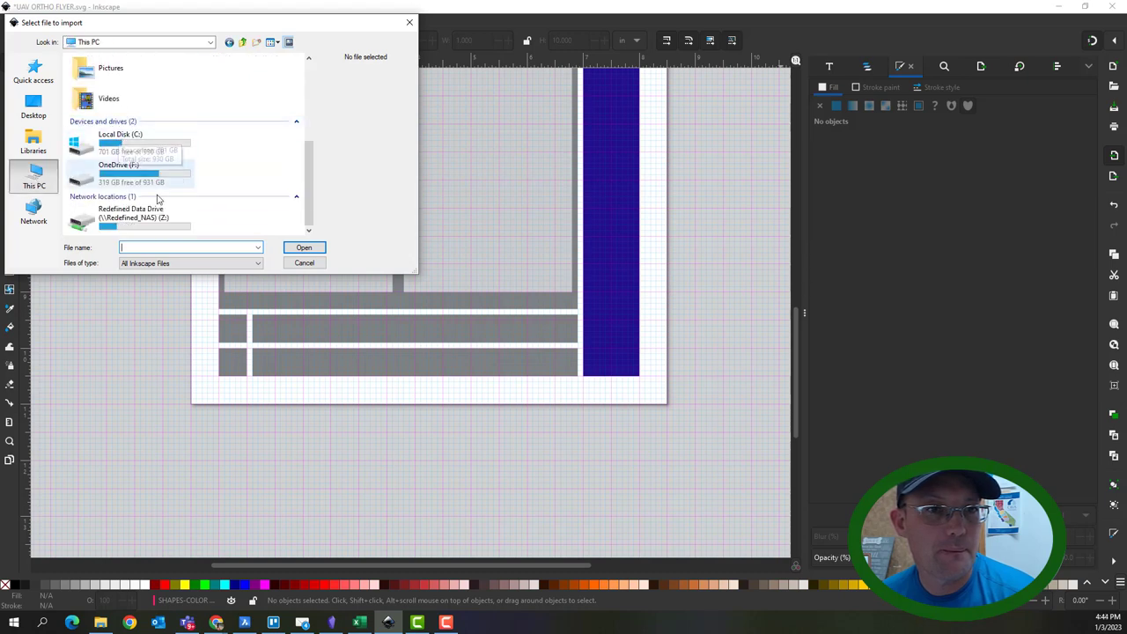
double_click(183, 174)
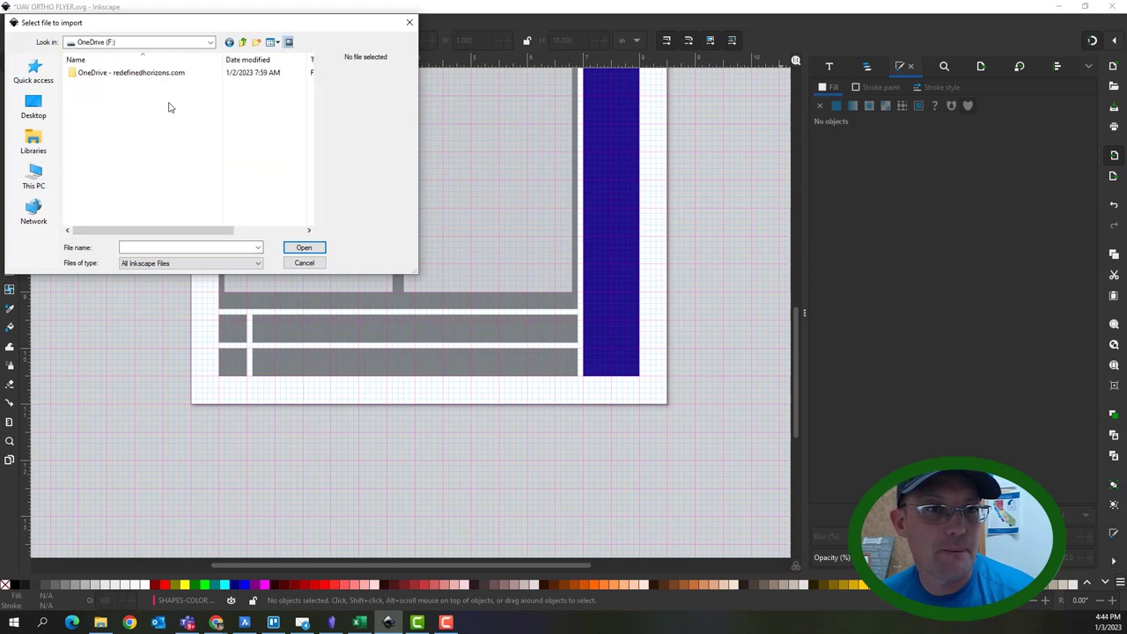
double_click(179, 76)
double_click(158, 121)
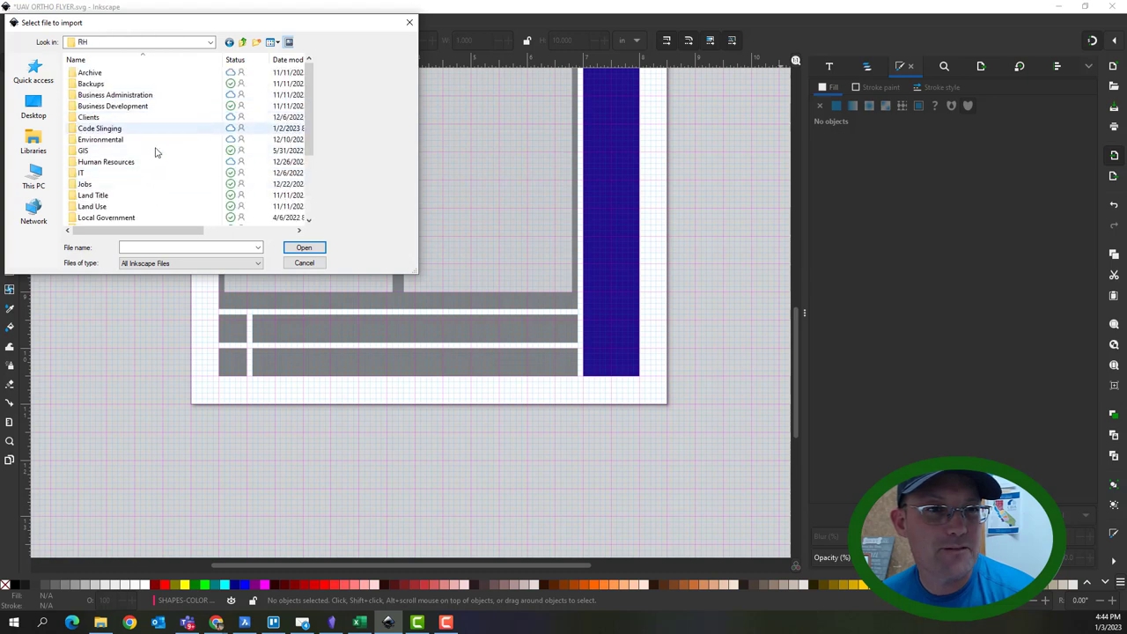
scroll(139, 196, "down", 1)
double_click(141, 195)
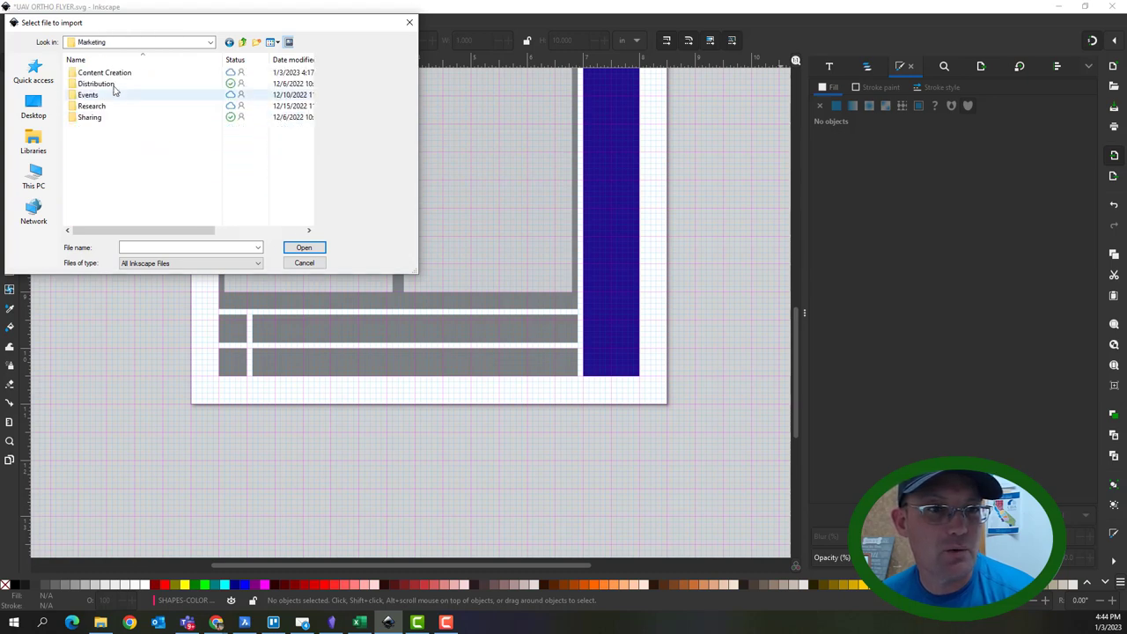
double_click(110, 74)
double_click(114, 141)
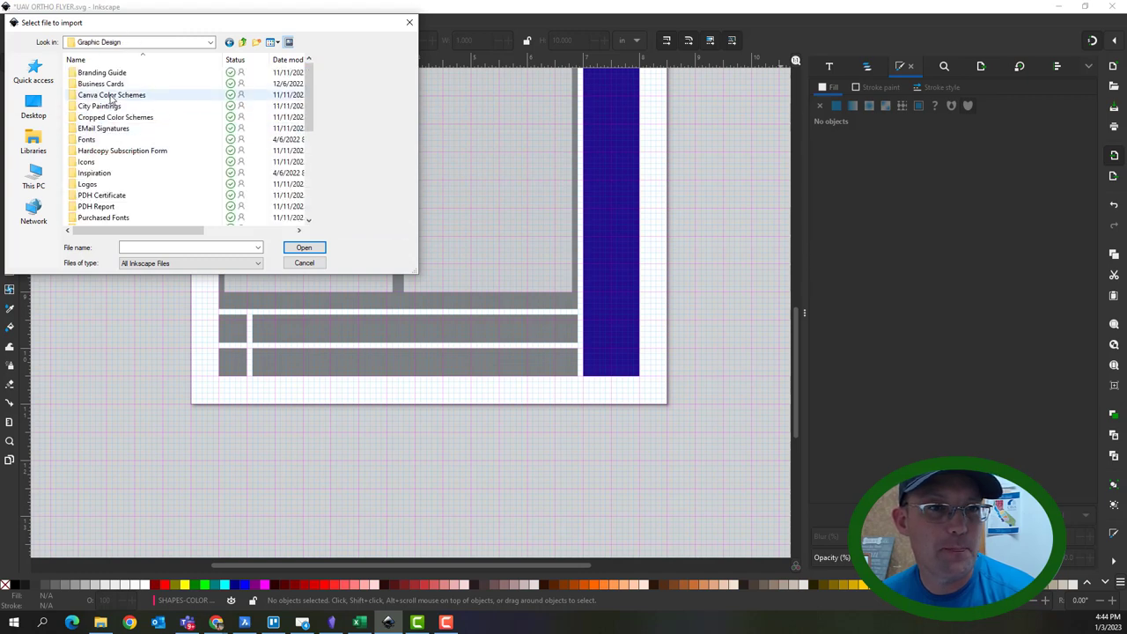
double_click(97, 184)
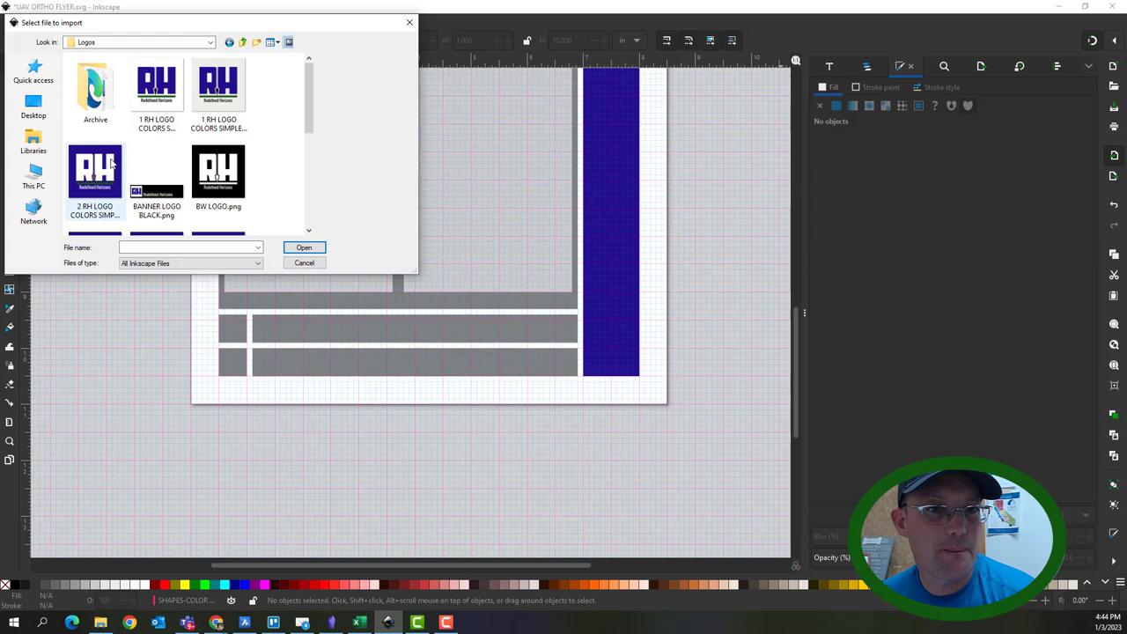
- Import 1 RH LOGO COLORS SIMPLE_SMALL.png and fit it over the small square of the lowest strip at 0.5 by 0.5 in
left_click(218, 92)
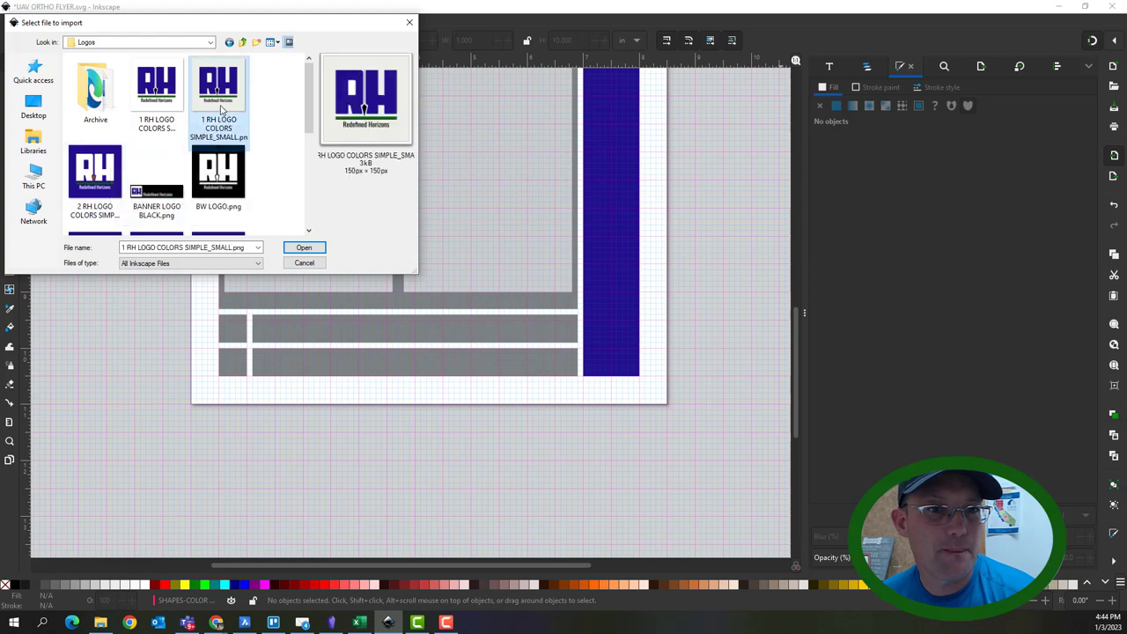
left_click(303, 248)
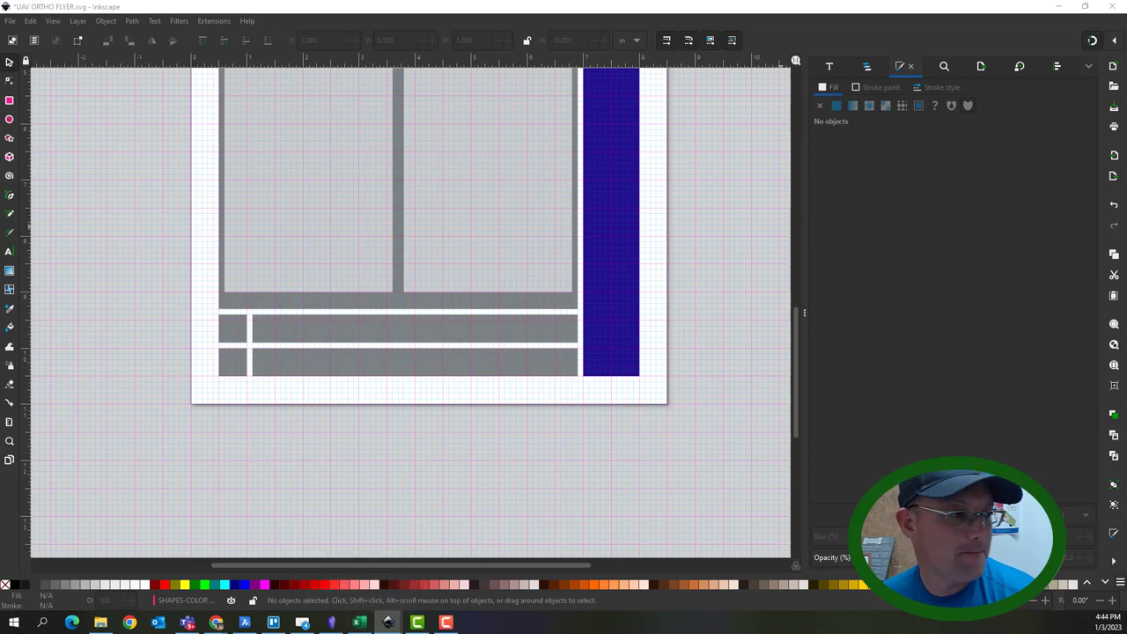
key("ctrl+v")
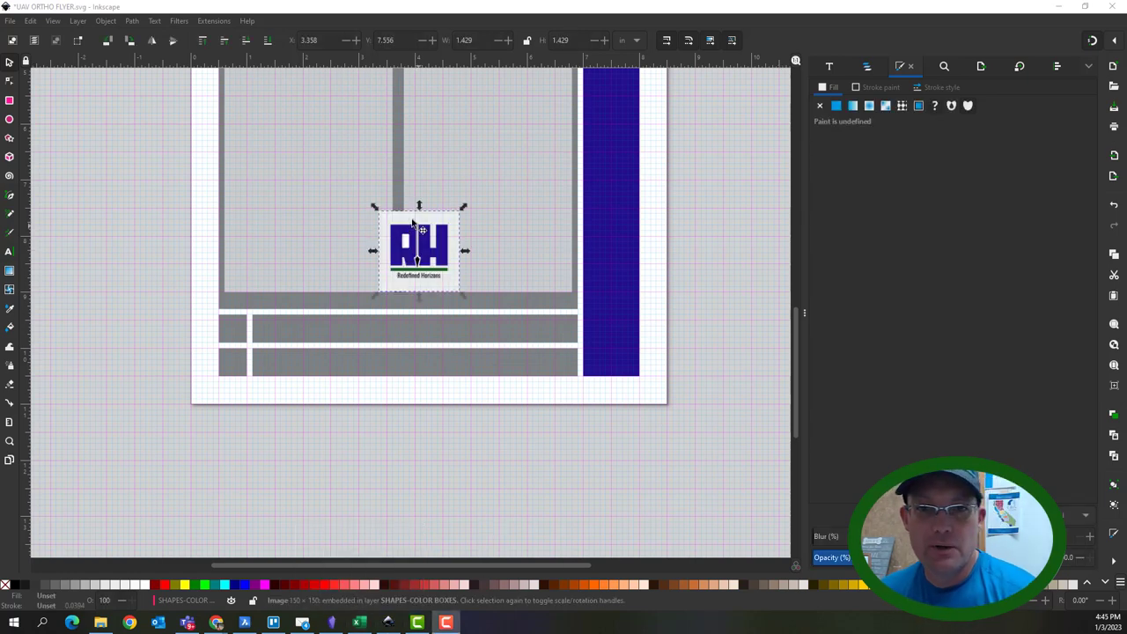
left_click_drag(396, 235, 222, 365)
left_click_drag(302, 432, 246, 390)
left_click(284, 438)
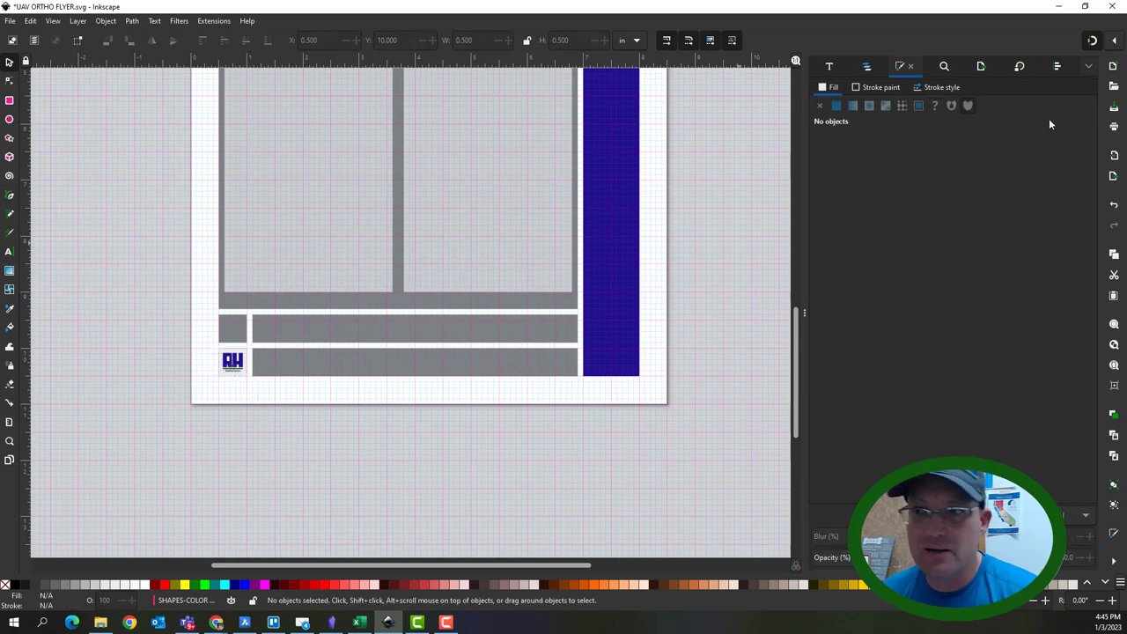
- Move the logo image from the SHAPES-COLOR BOXES layer into the IMAGES layer
left_click(859, 68)
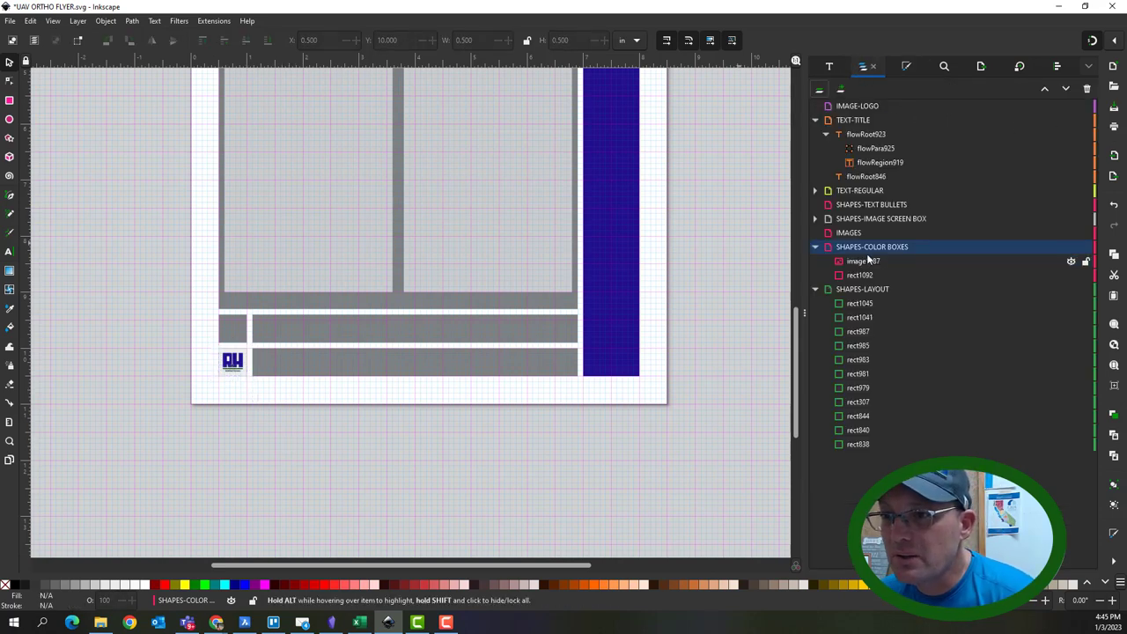
left_click(233, 377)
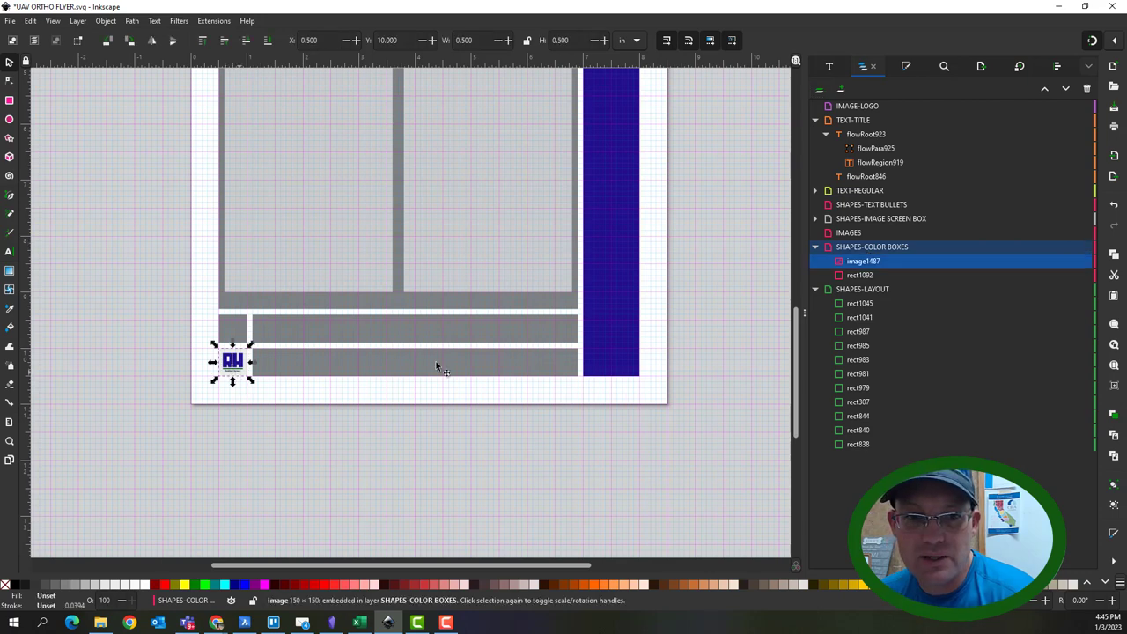
left_click_drag(872, 264, 881, 233)
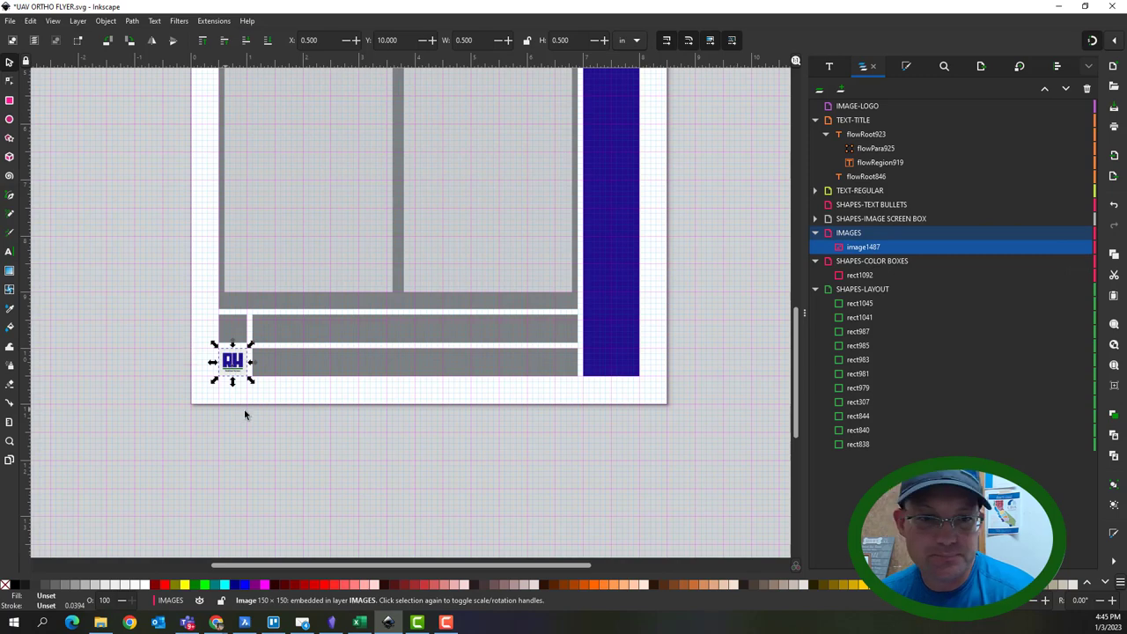
left_click(288, 404)
- Duplicate the black real estate paragraph beside the page and place the copy on the lowest strip beside the logo, at about X 1.203, Y 10.075 in
scroll(270, 379, "up", 2, "ctrl")
scroll(270, 379, "down", 3, "ctrl")
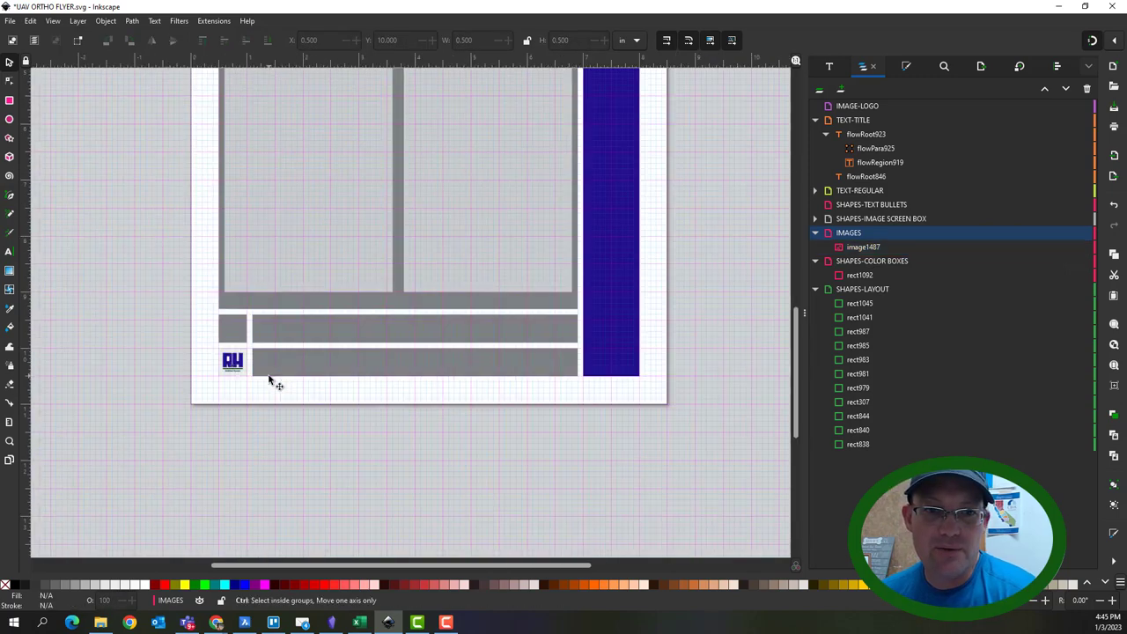
scroll(283, 422, "down", 1, "ctrl")
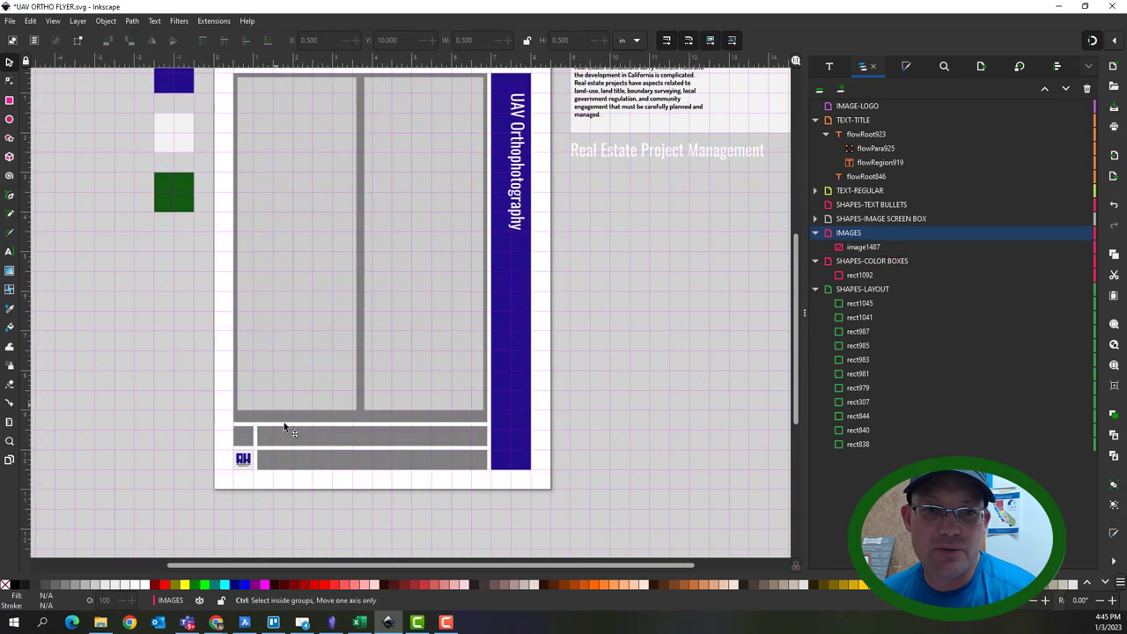
scroll(304, 471, "up", 2, "ctrl")
scroll(669, 326, "up", 5)
scroll(599, 264, "right", 5)
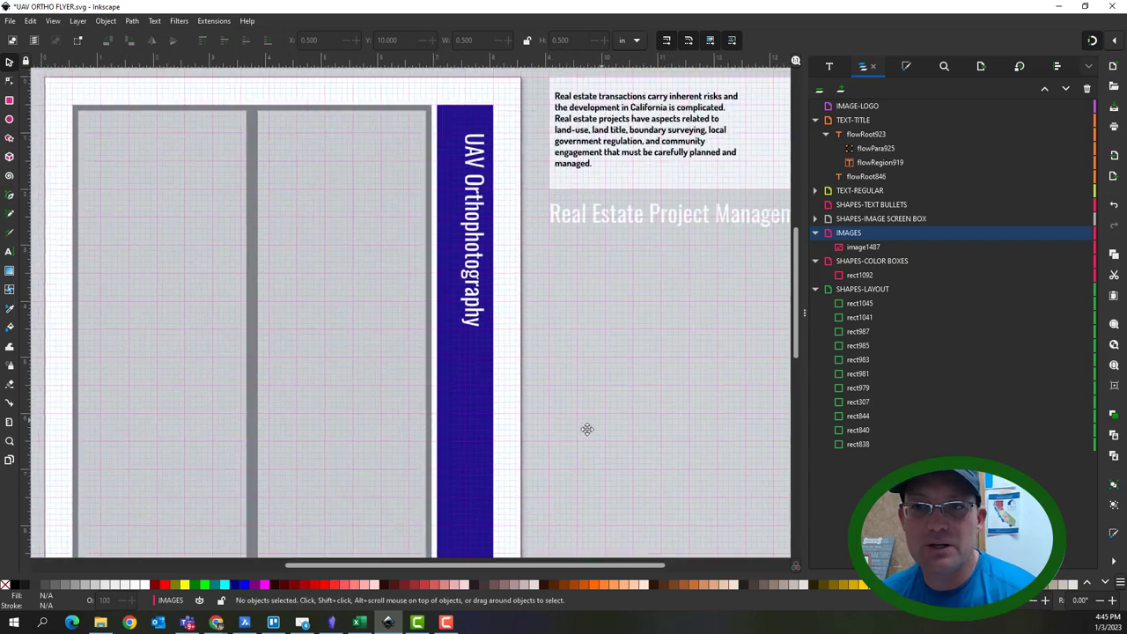
left_click(571, 158)
scroll(581, 160, "down", 2)
scroll(582, 159, "left", 3)
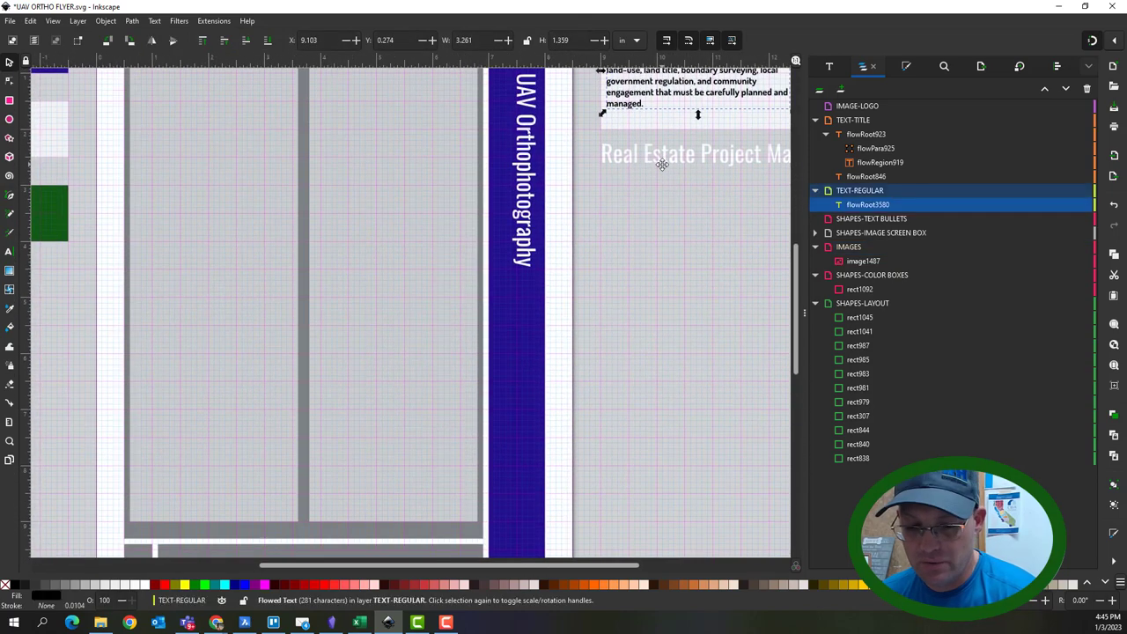
key("ctrl+d")
left_click_drag(622, 88, 425, 249)
scroll(426, 249, "up", 3)
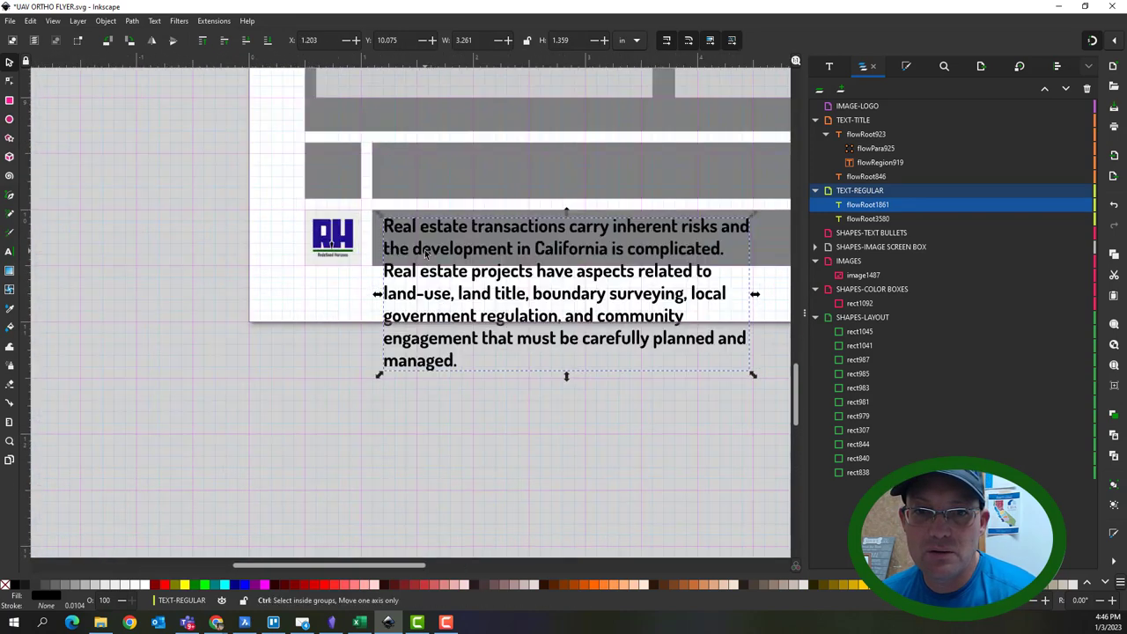
left_click(831, 67)
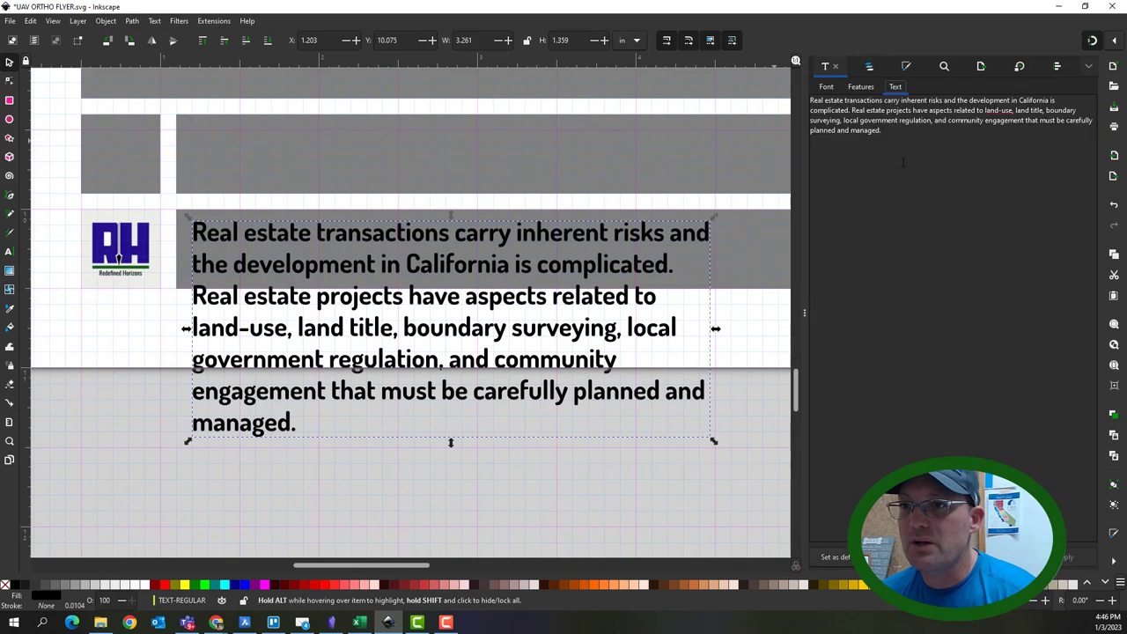
key("ctrl+a")
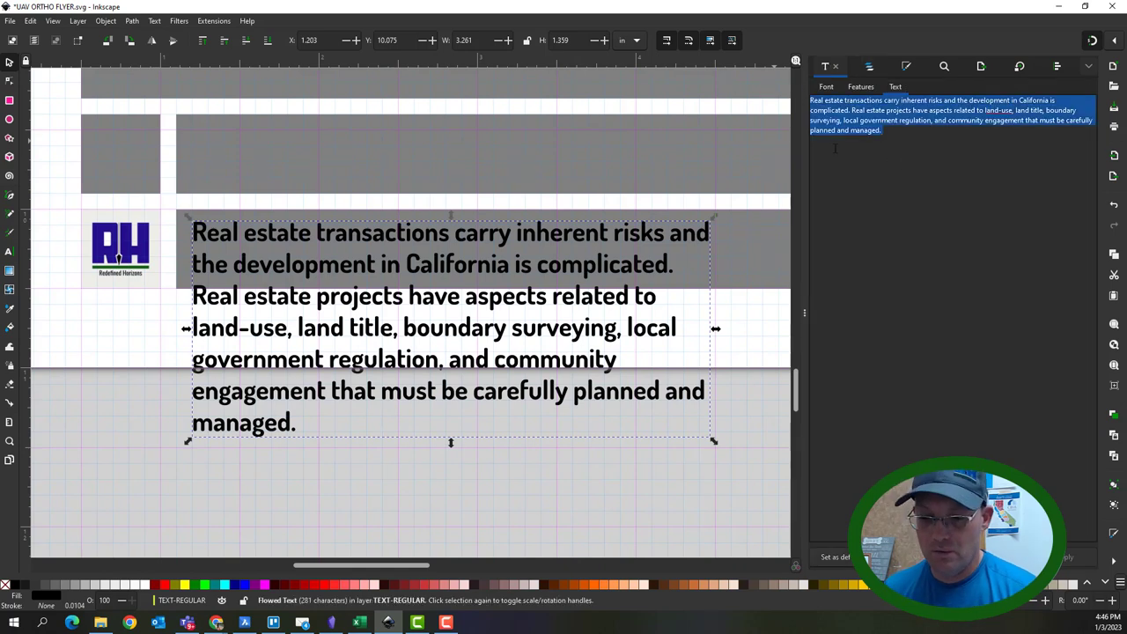
type("Redefined ")
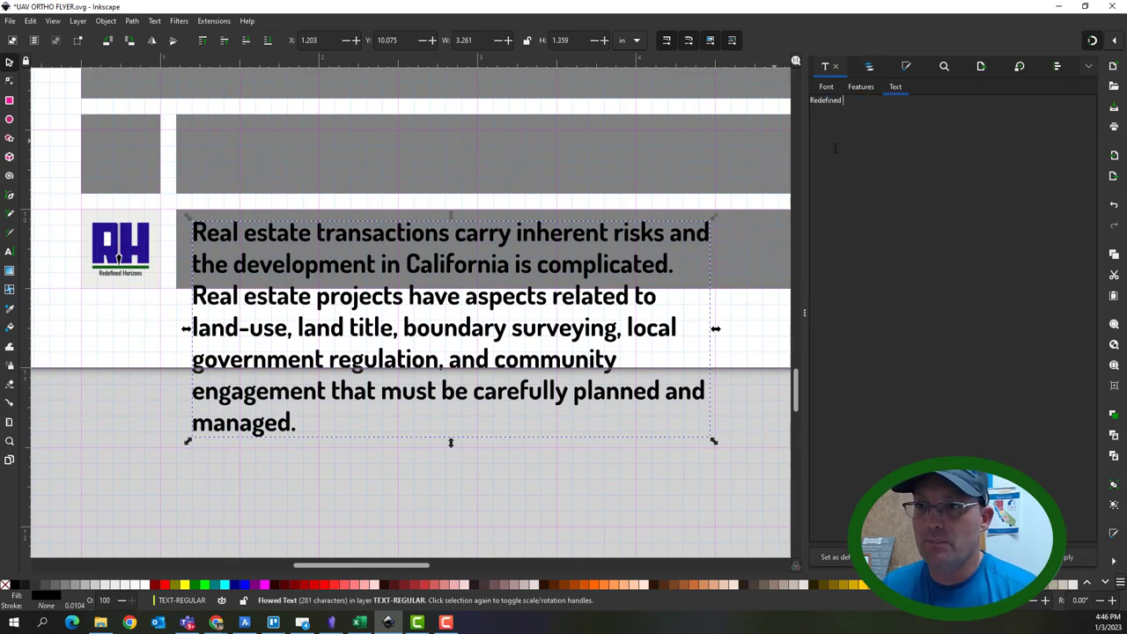
type("Horizons ")
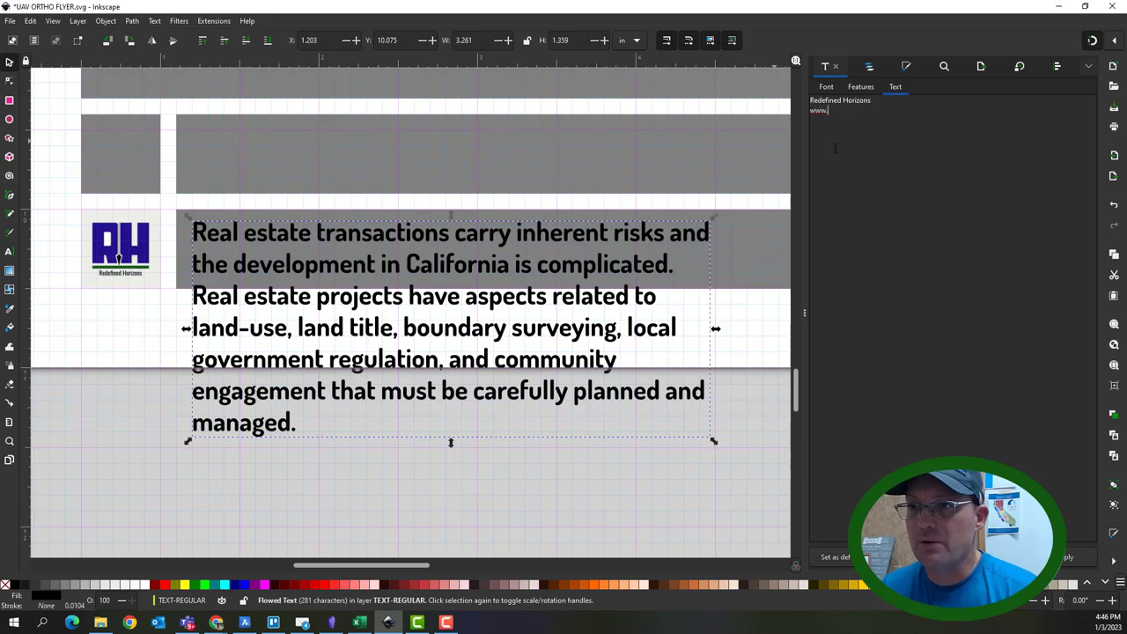
type("www.rh-survey.com")
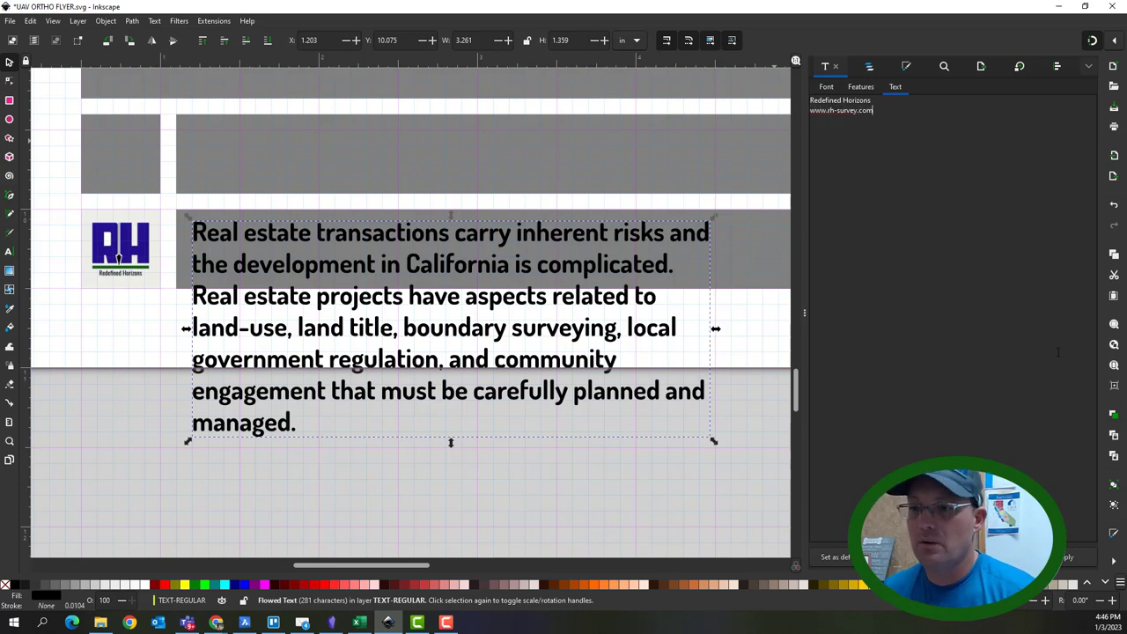
left_click(1060, 564)
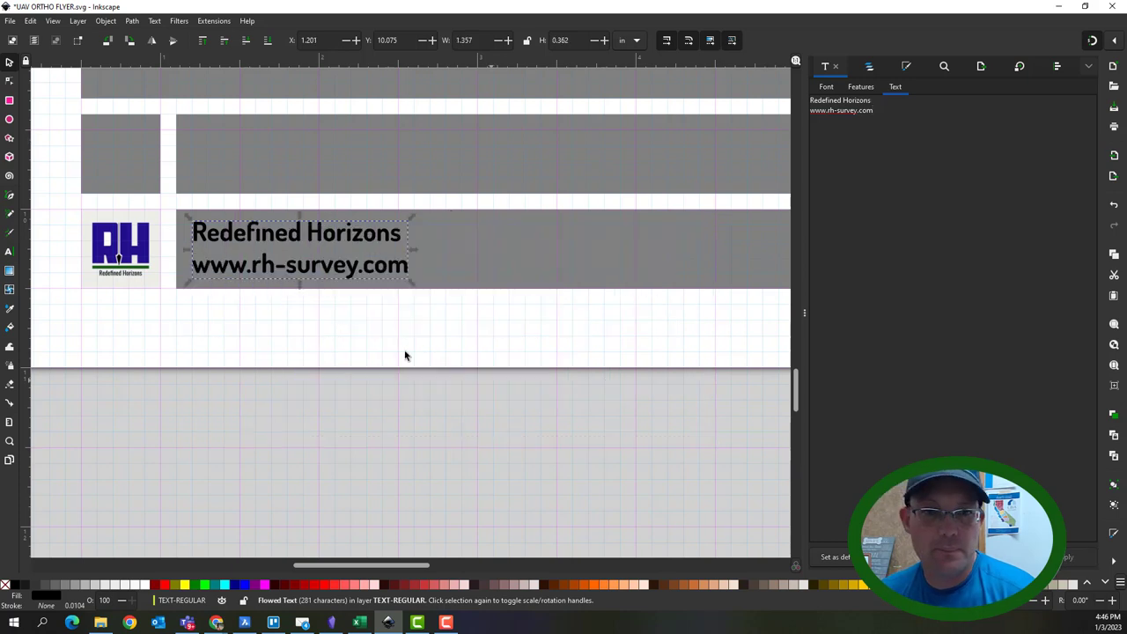
left_click(385, 428)
scroll(309, 232, "up", 2)
scroll(309, 233, "left", 2)
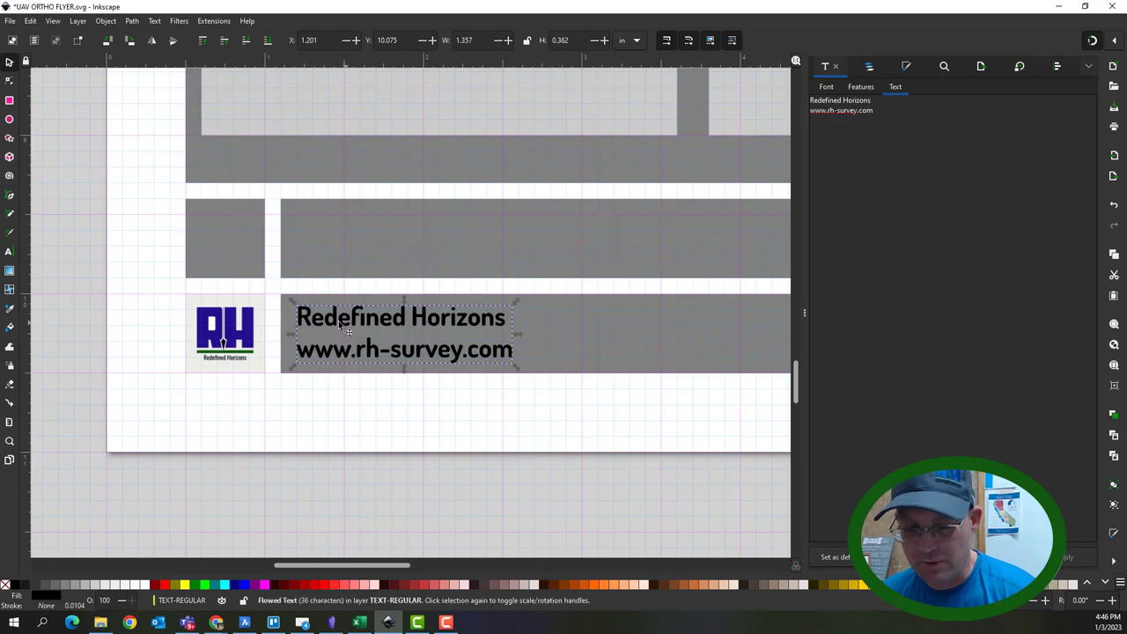
- Duplicate the Redefined Horizons text onto the upper strip at about X 1.201, Y 9.475 in and change its first line to "Partner Organization"
left_click_drag(339, 321, 335, 215)
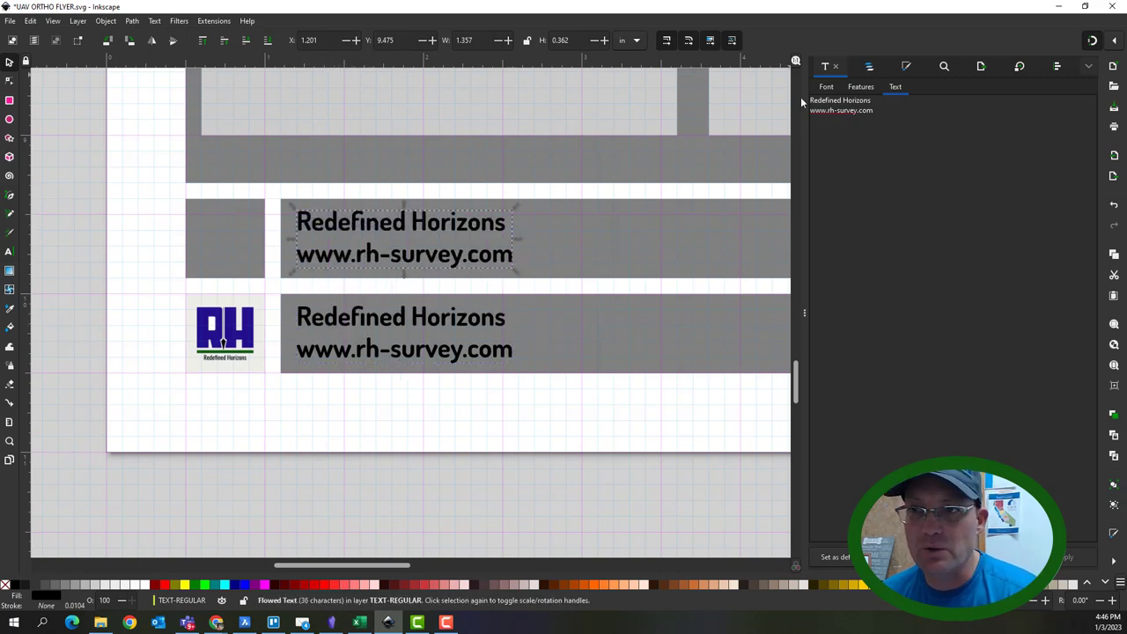
key("ctrl+a")
left_click_drag(872, 101, 816, 101)
type("PA")
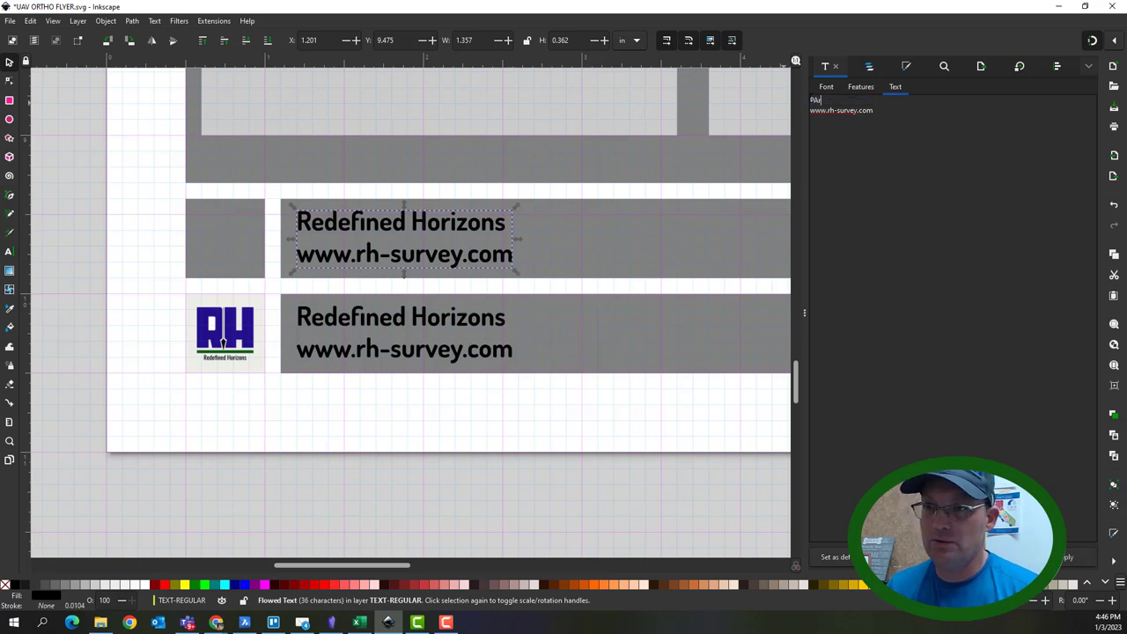
type("rtner")
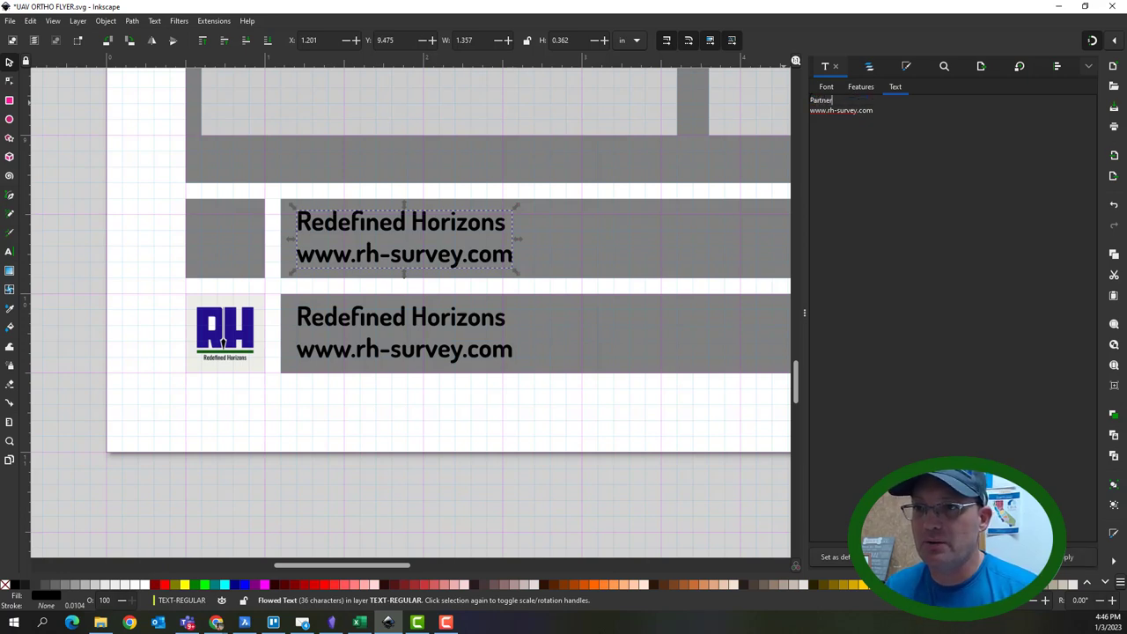
type(" Organiz")
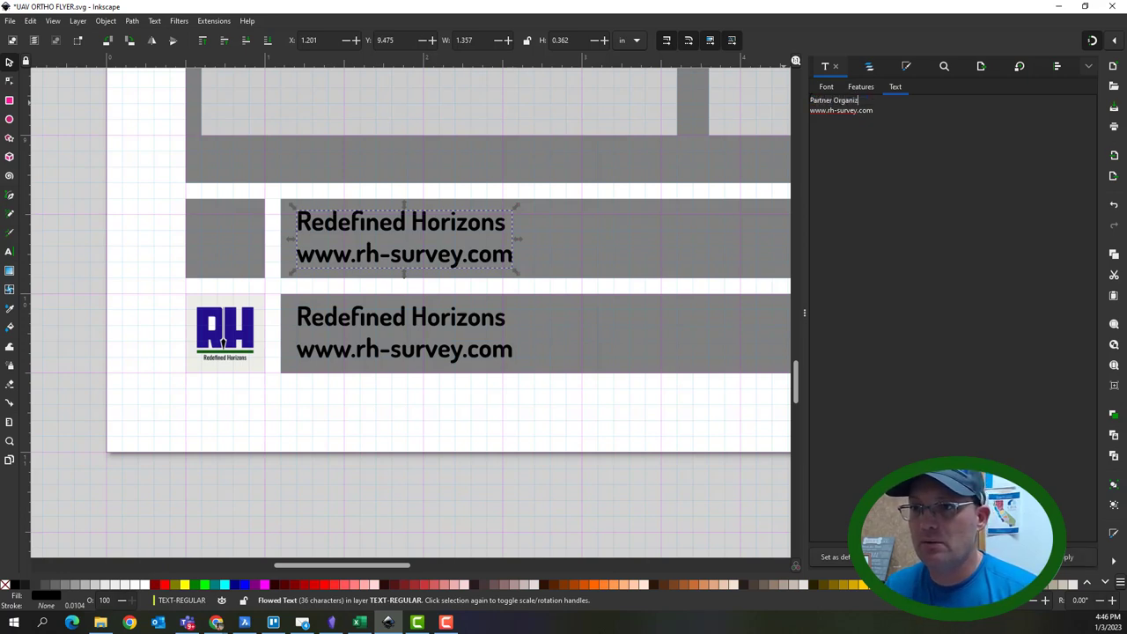
type("ation")
left_click(1076, 556)
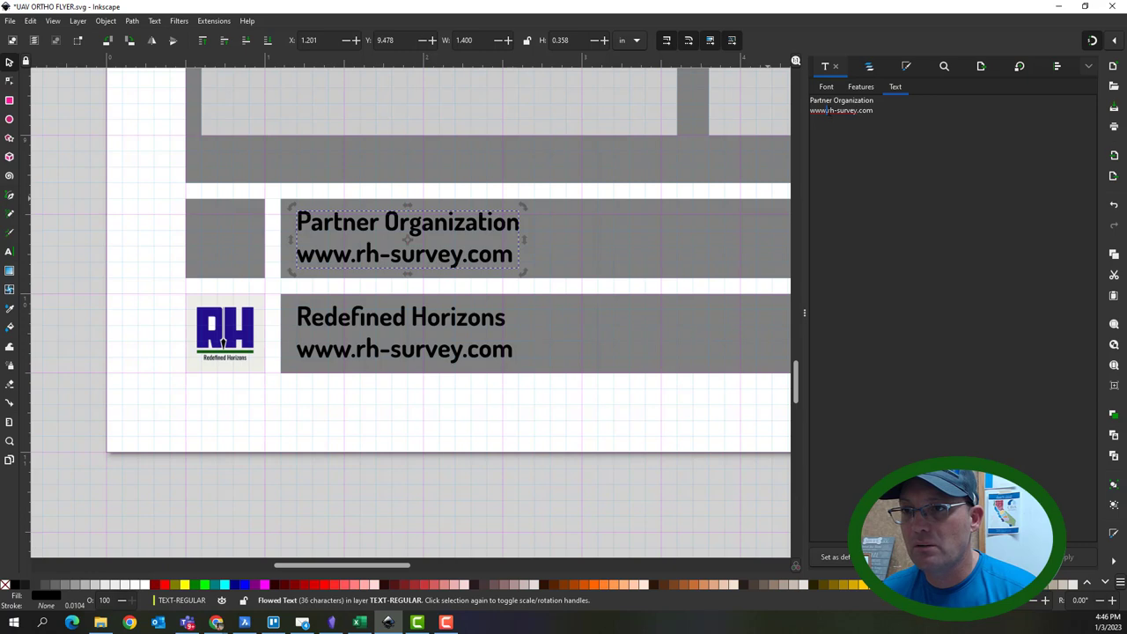
left_click_drag(826, 111, 858, 110)
type("partner")
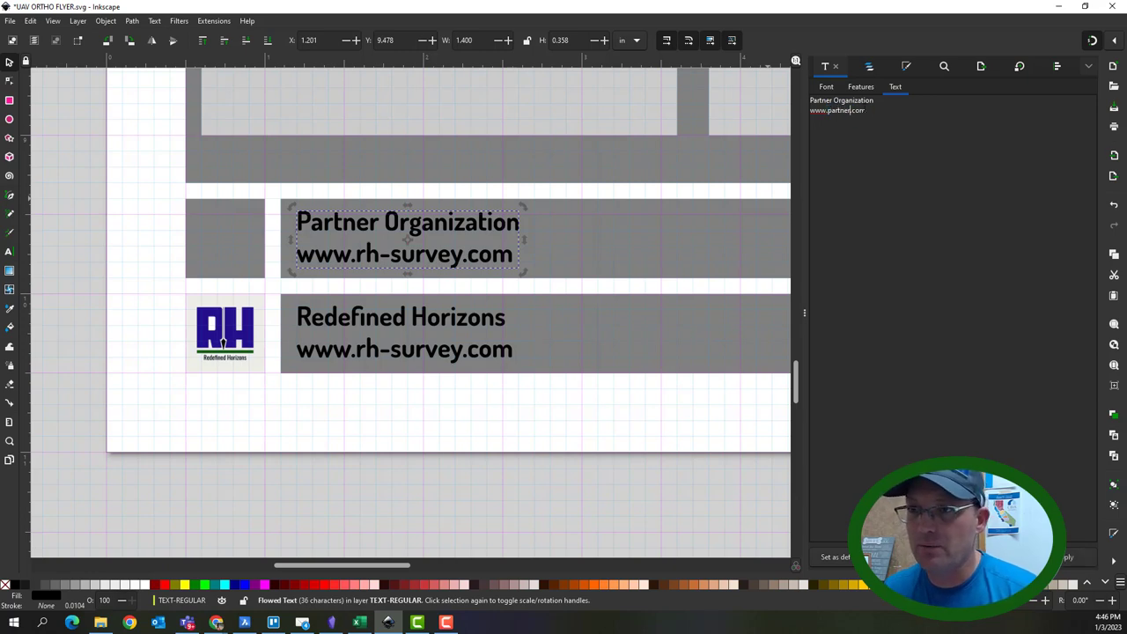
left_click(1076, 557)
left_click(723, 454)
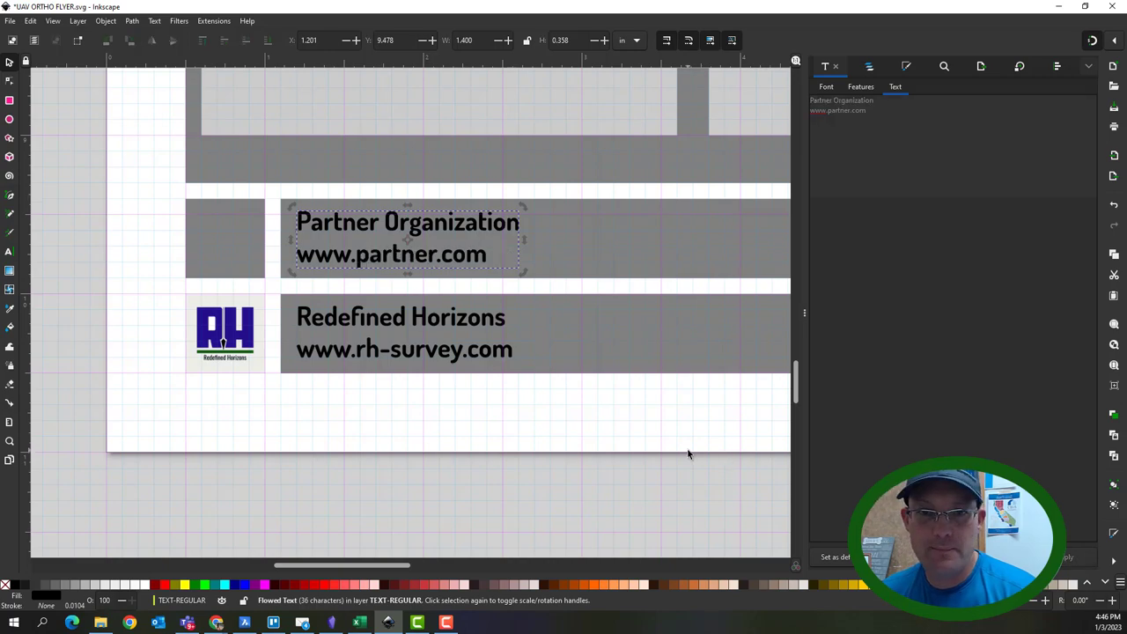
- Save the flyer document under its existing file name
key("minus")
key("minus")
key("minus")
scroll(497, 317, "up", 4)
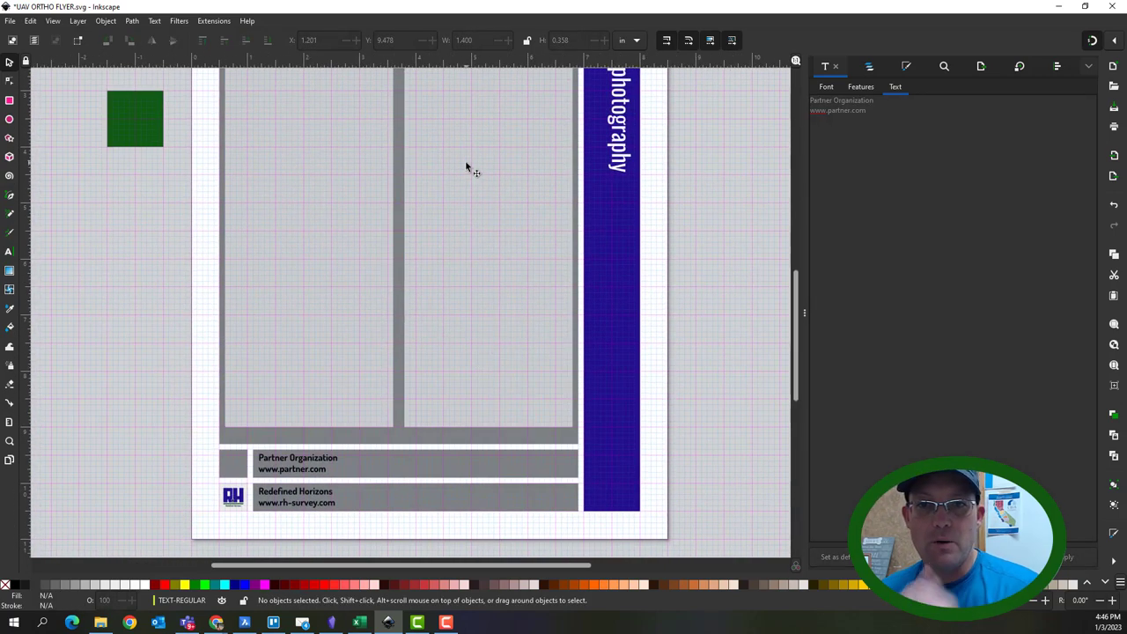
scroll(471, 264, "up", 4)
left_click_drag(520, 214, 556, 201)
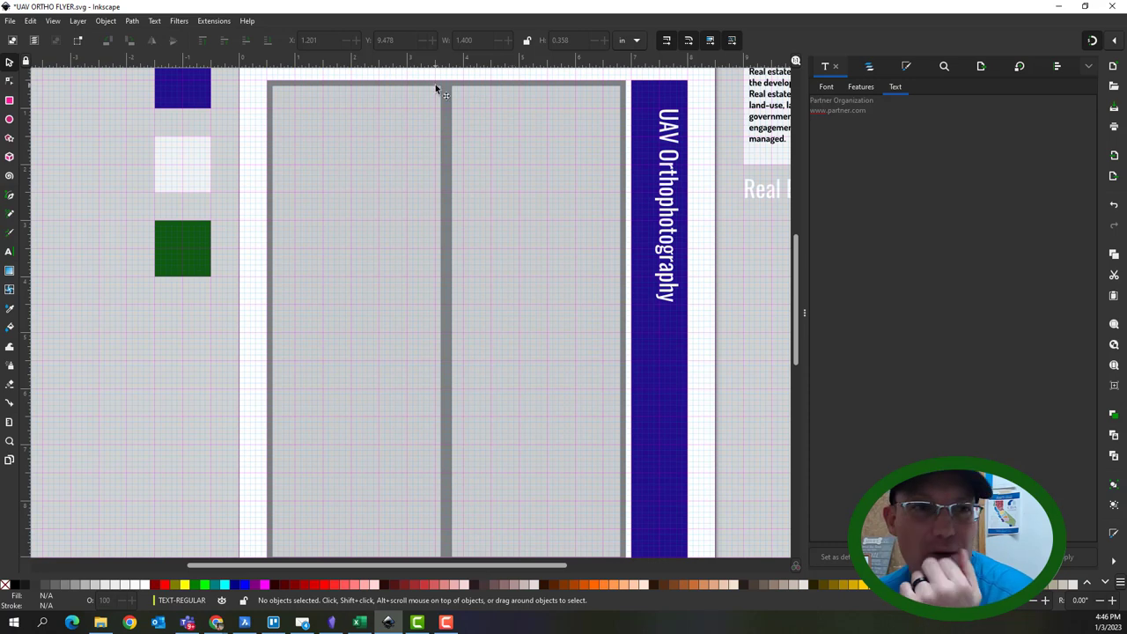
left_click(8, 21)
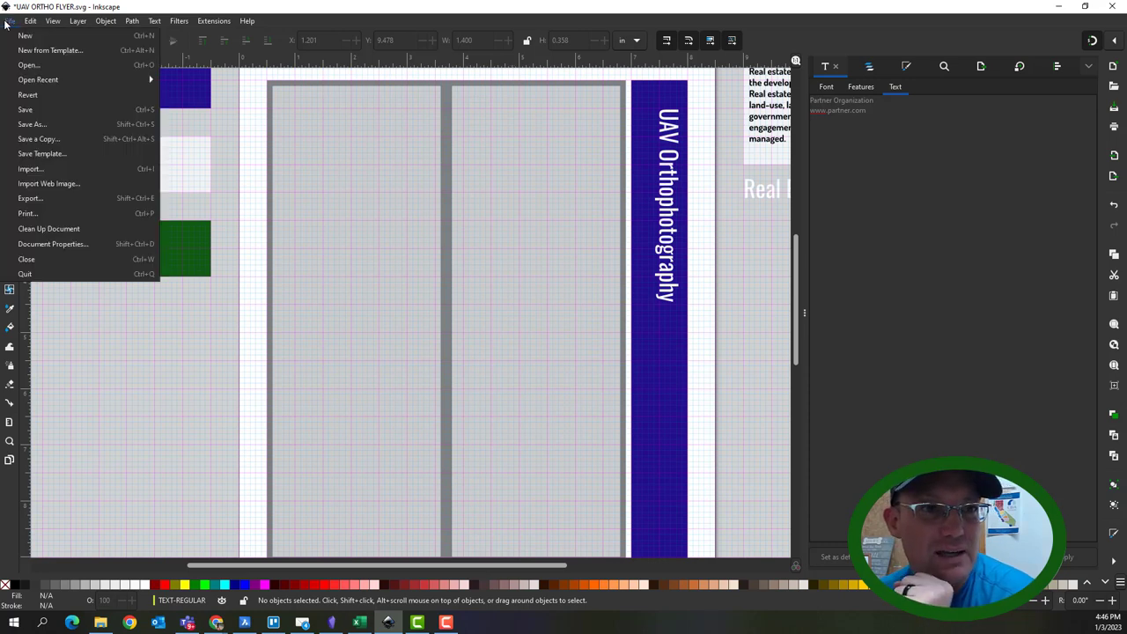
left_click(26, 111)
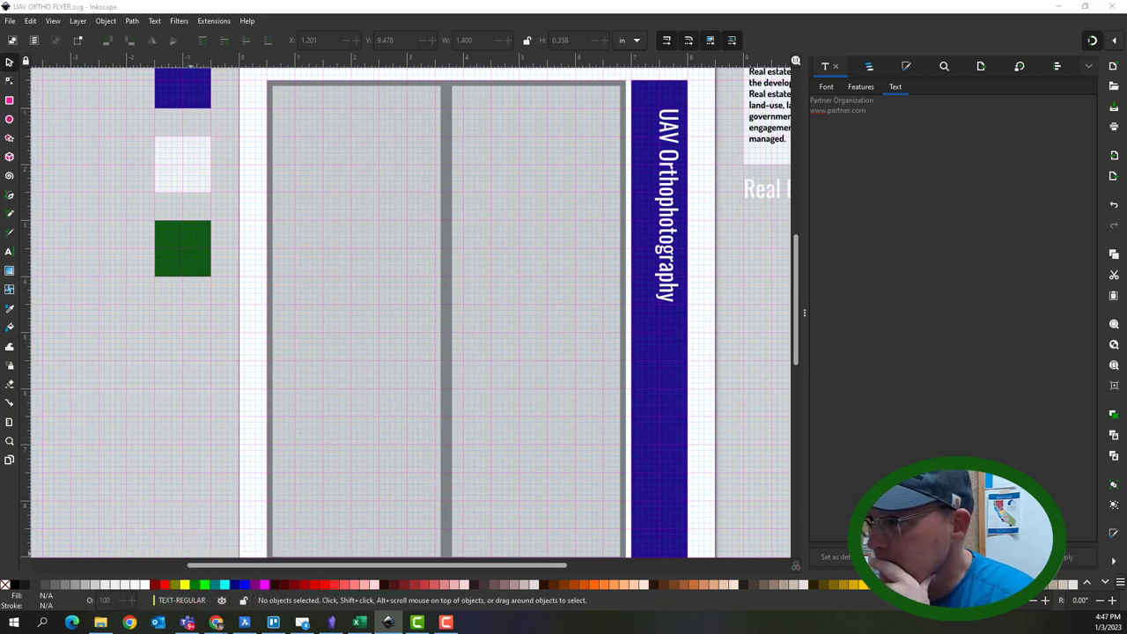
left_click(188, 623)
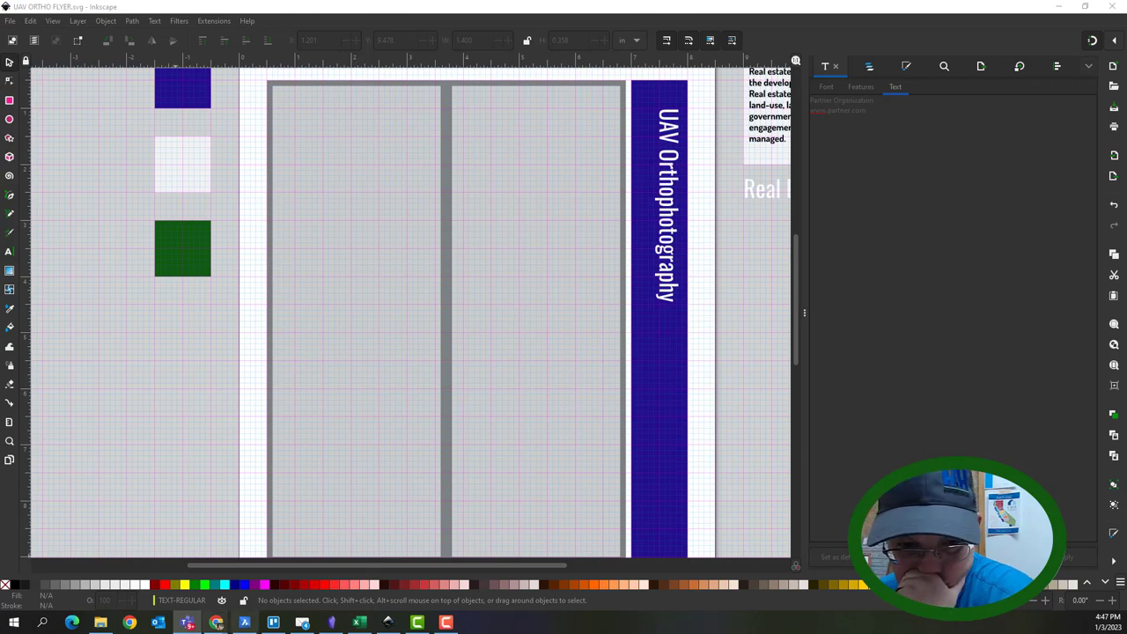
mouse_move(218, 624)
left_click(201, 546)
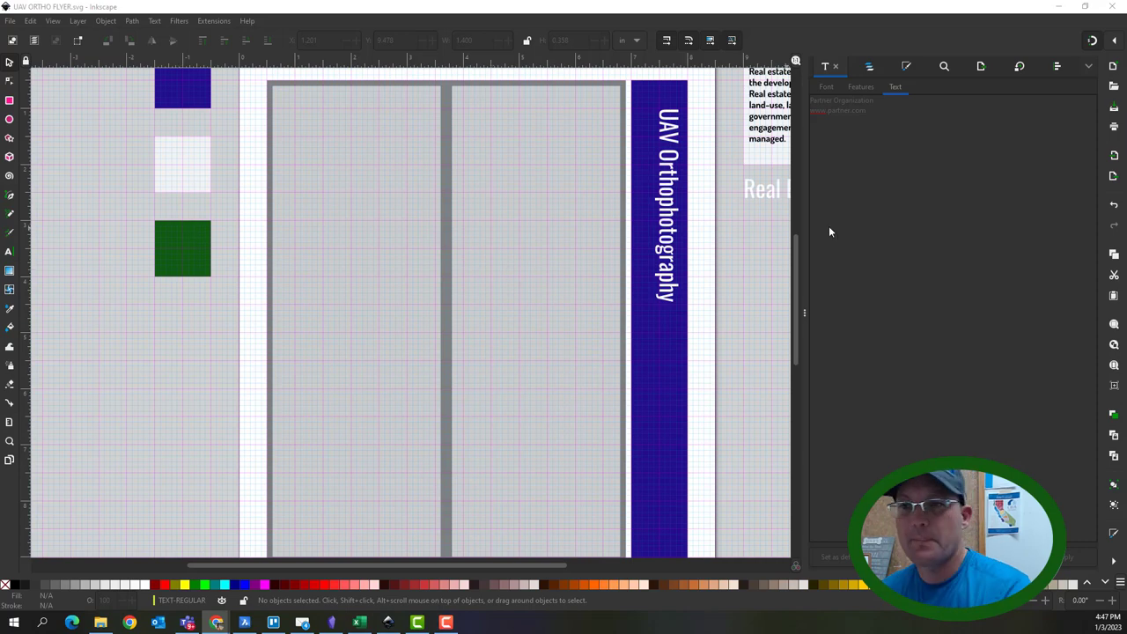
scroll(689, 364, "down", 3)
scroll(722, 372, "right", 3)
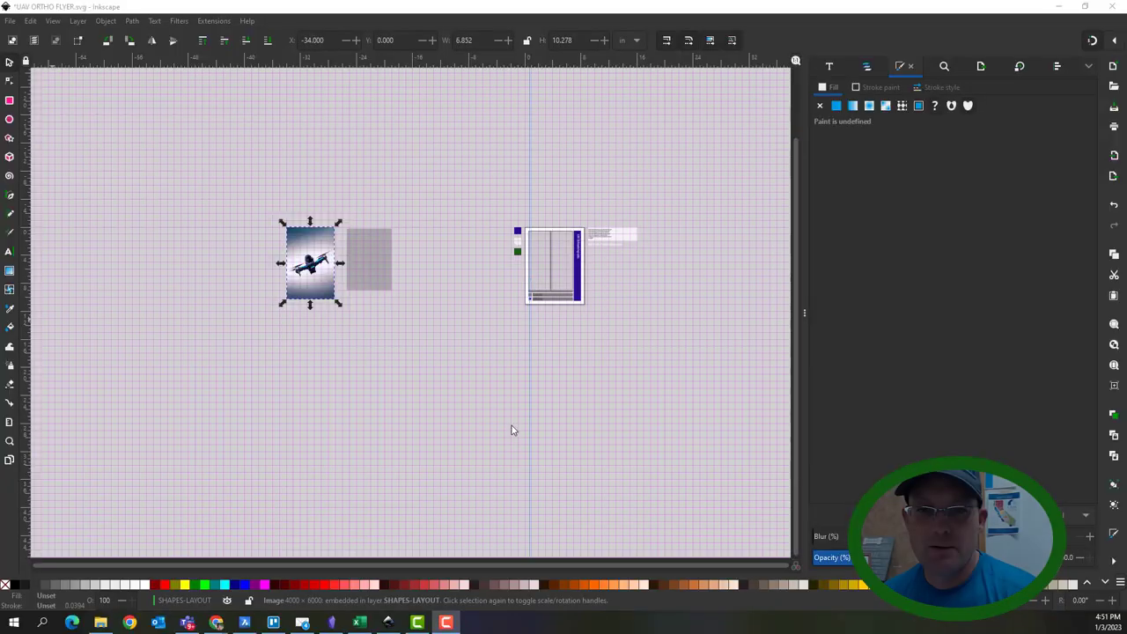
- Position the drone image at X -34.5, Y 0 in and place the gray crop rectangle over it at X -34.2, Y 0 in
scroll(317, 264, "up", 5)
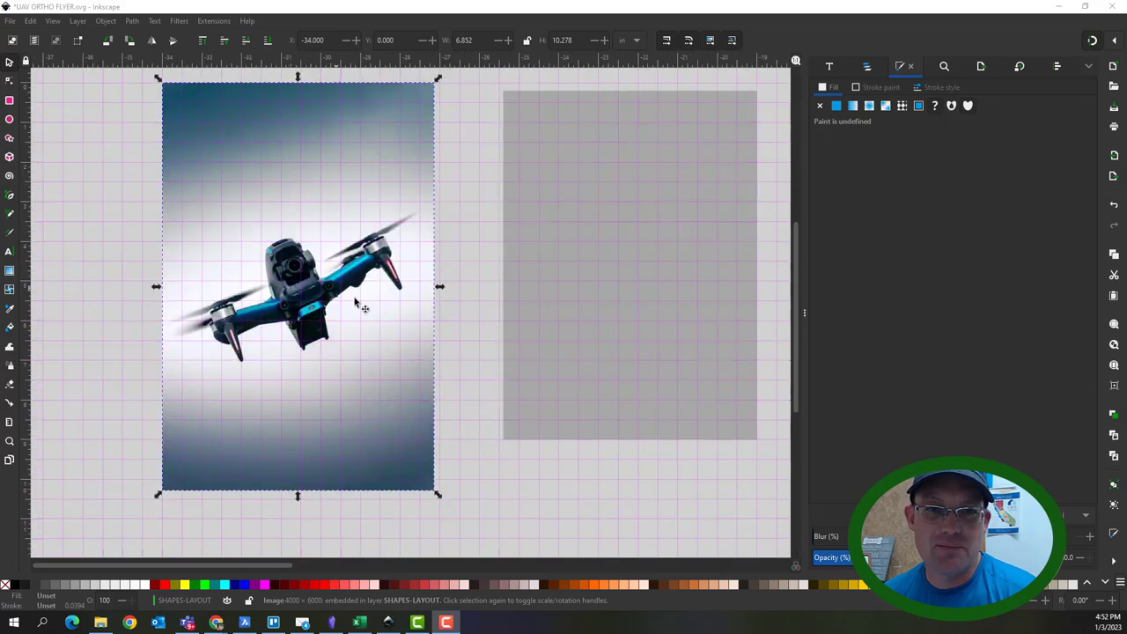
left_click_drag(319, 358, 325, 367)
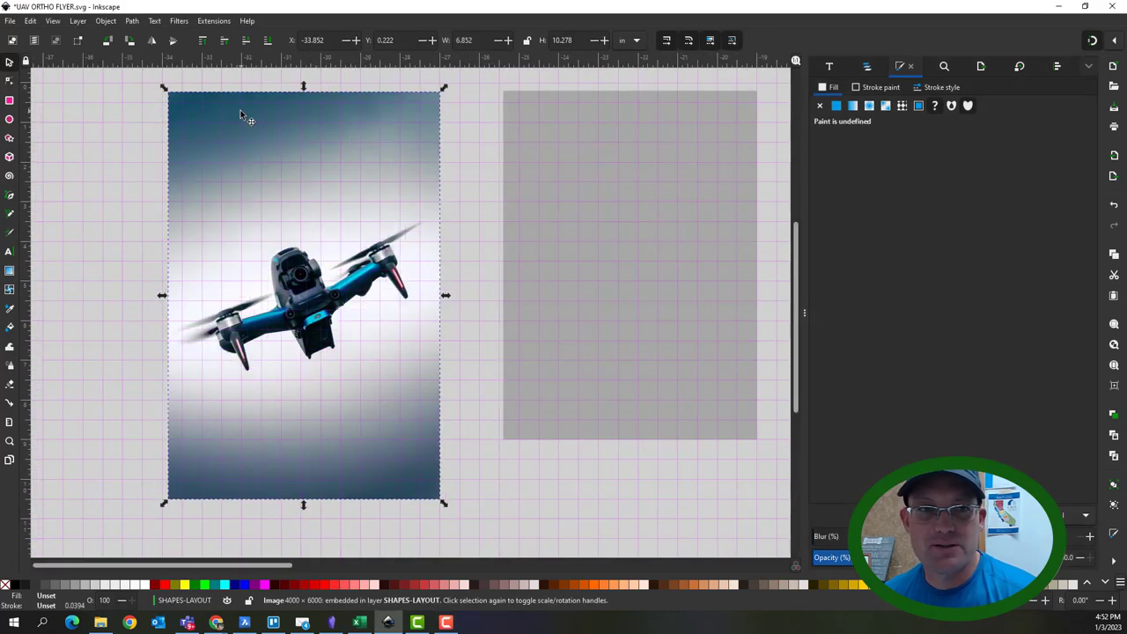
left_click_drag(193, 142, 163, 122)
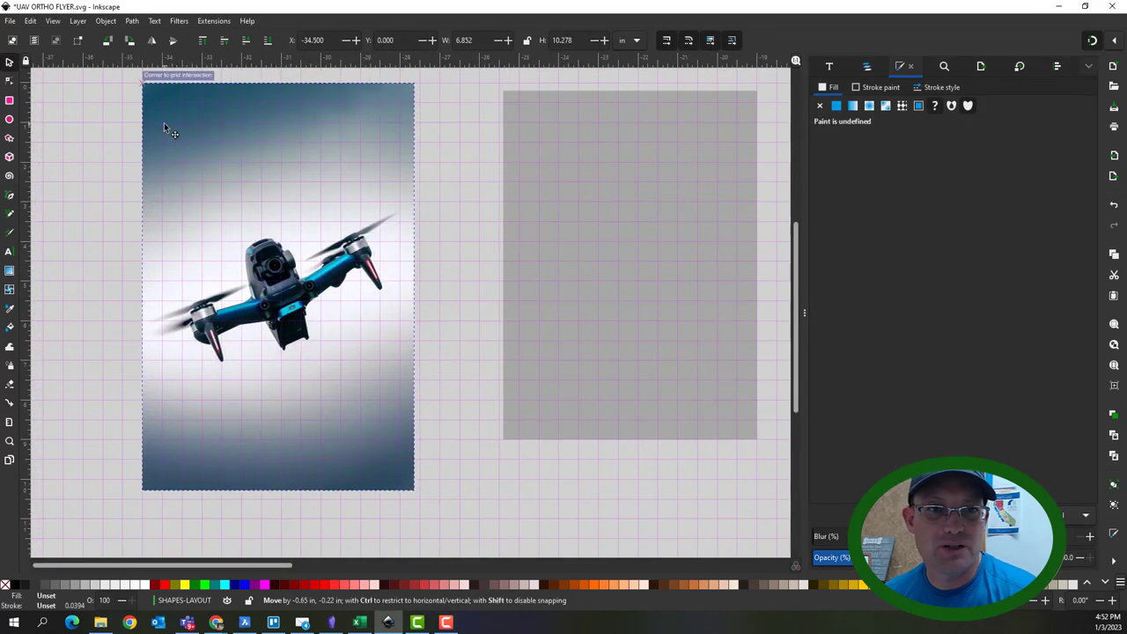
left_click(540, 176)
left_click_drag(611, 146, 255, 144)
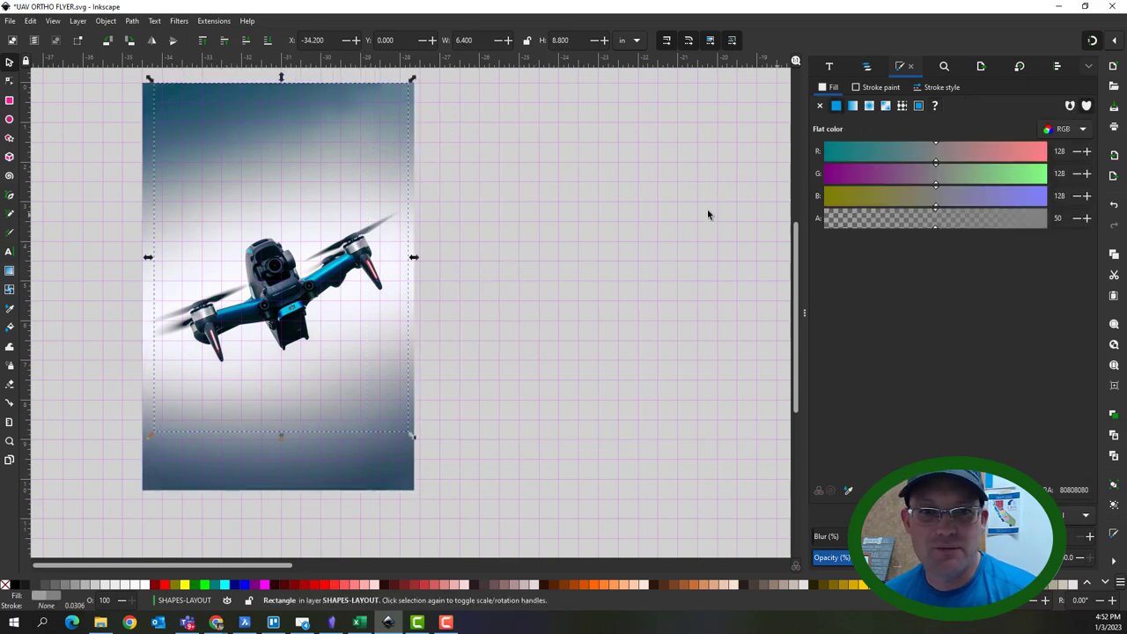
- Lower the drone image to the bottom of the SHAPES-LAYOUT layer, beneath the gray rectangle
left_click(350, 471)
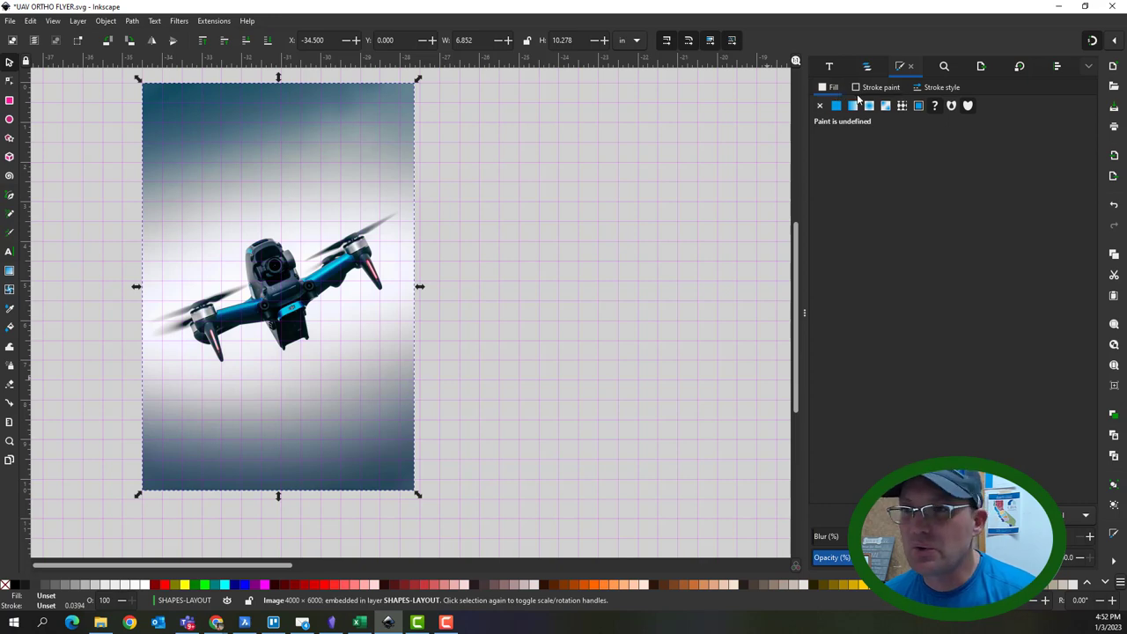
left_click(867, 68)
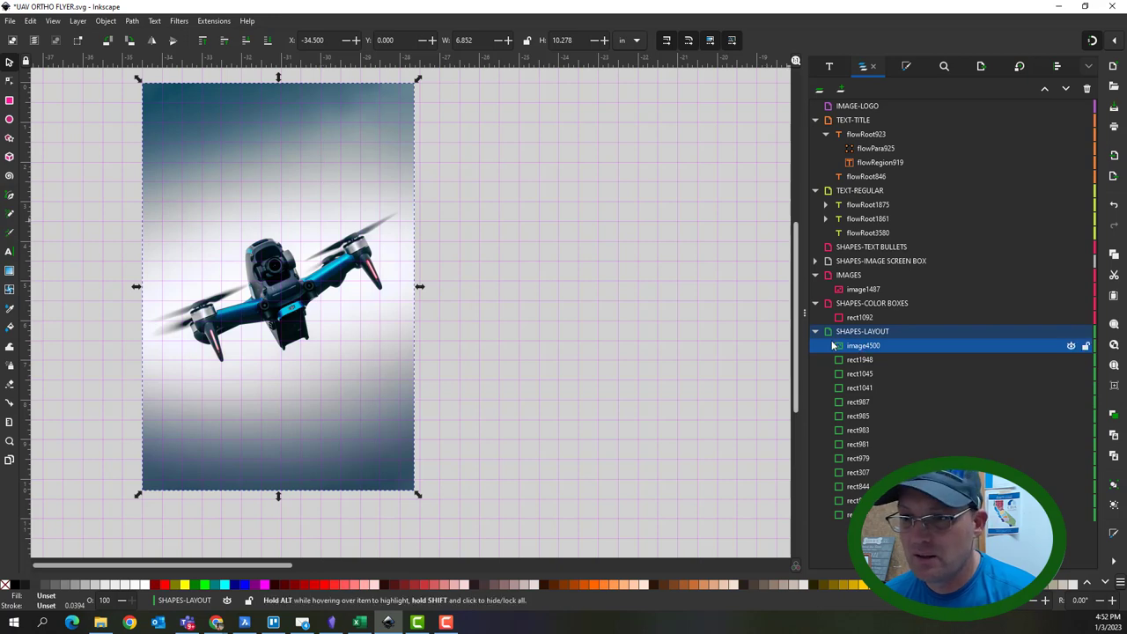
left_click(267, 41)
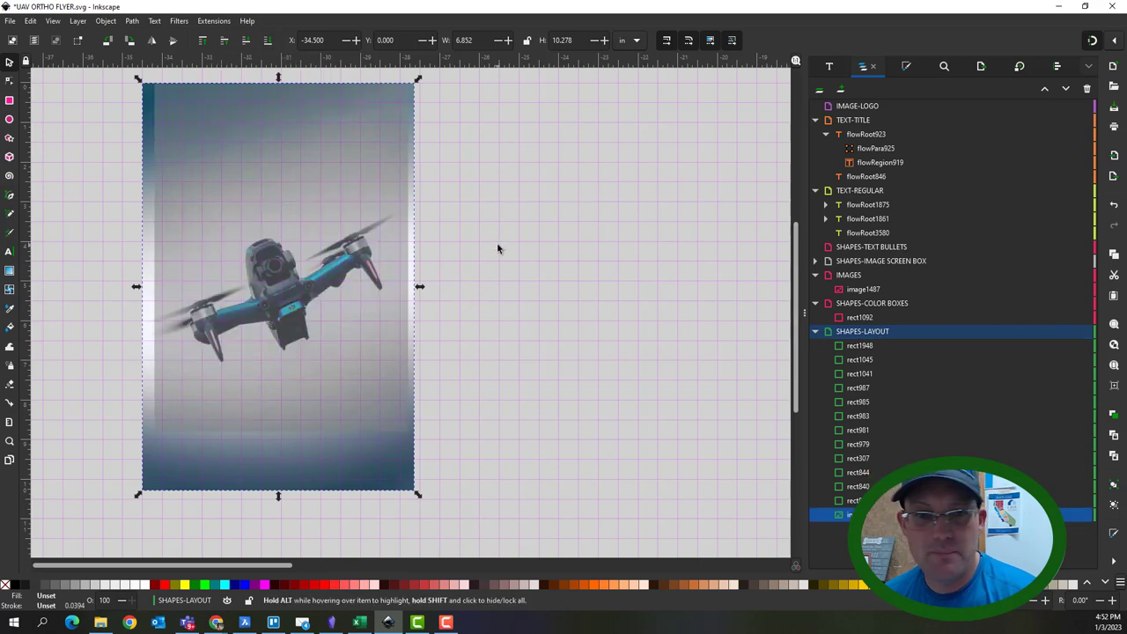
left_click(498, 246)
- Select the gray rectangle over the drone and set the single-image export area to the selection
left_click(300, 185)
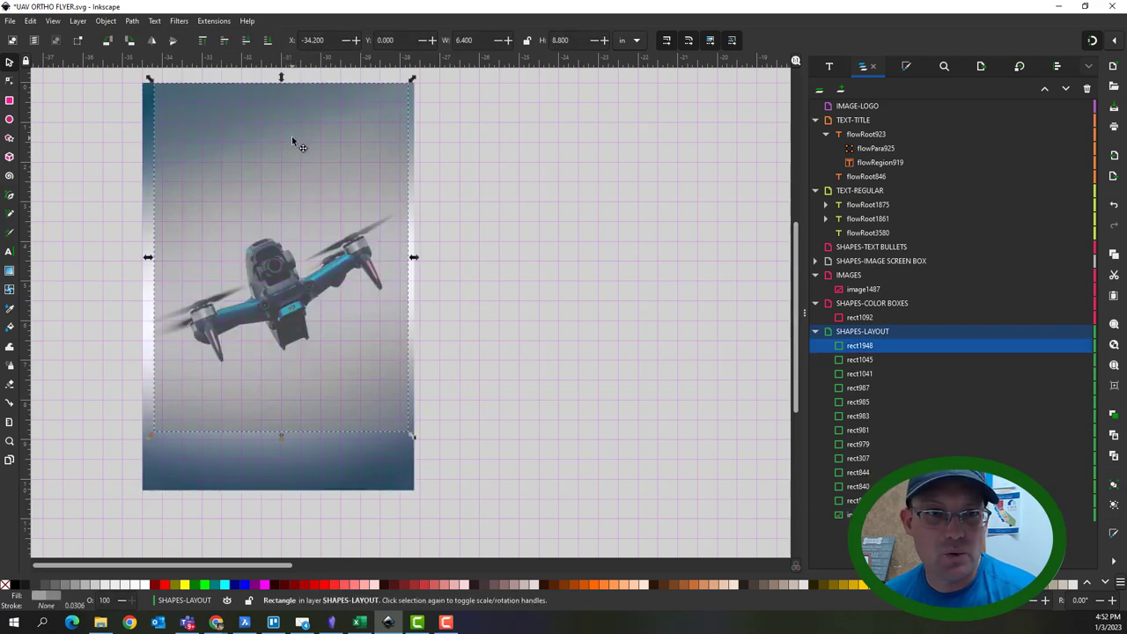
mouse_move(293, 141)
left_mouse_down()
mouse_move(272, 138)
mouse_move(282, 141)
left_mouse_up()
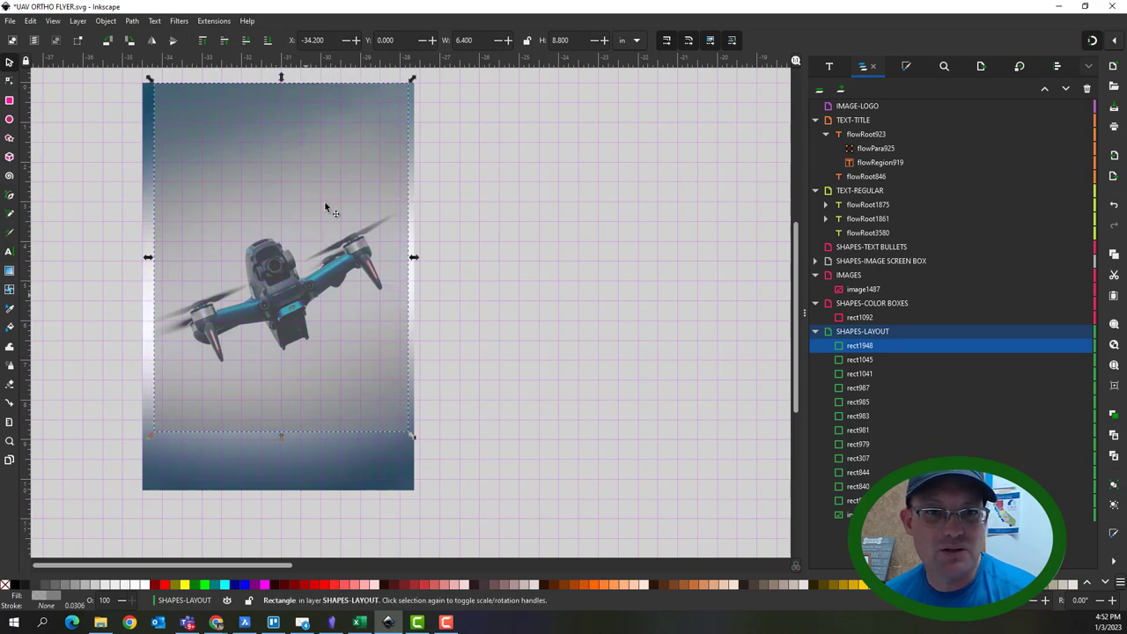
left_click(518, 326)
left_click(300, 251)
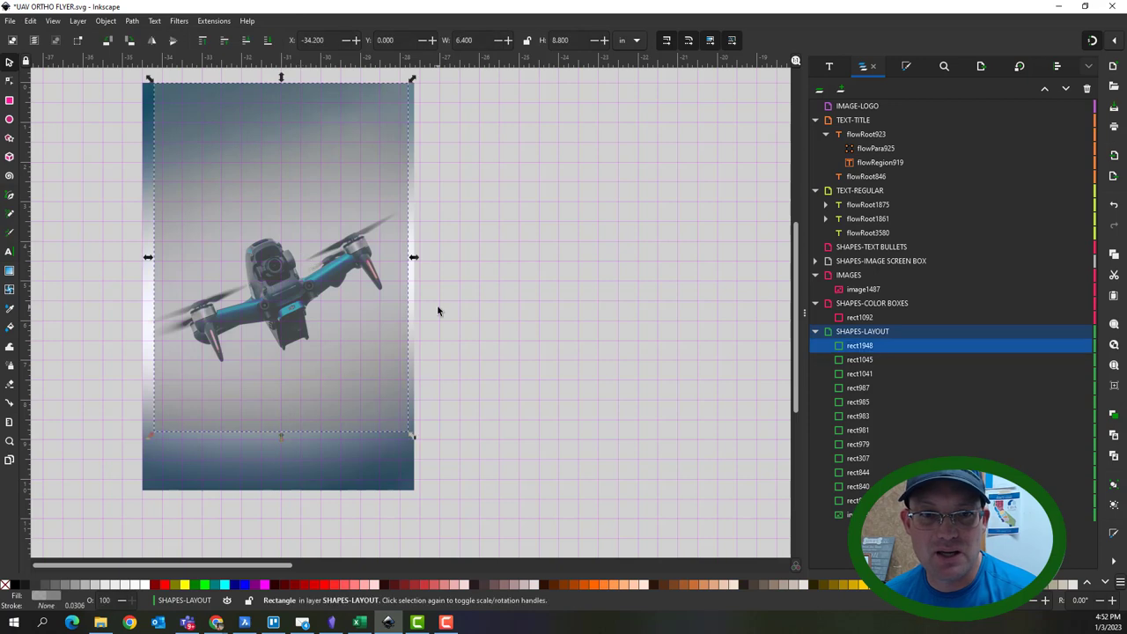
left_click(1114, 176)
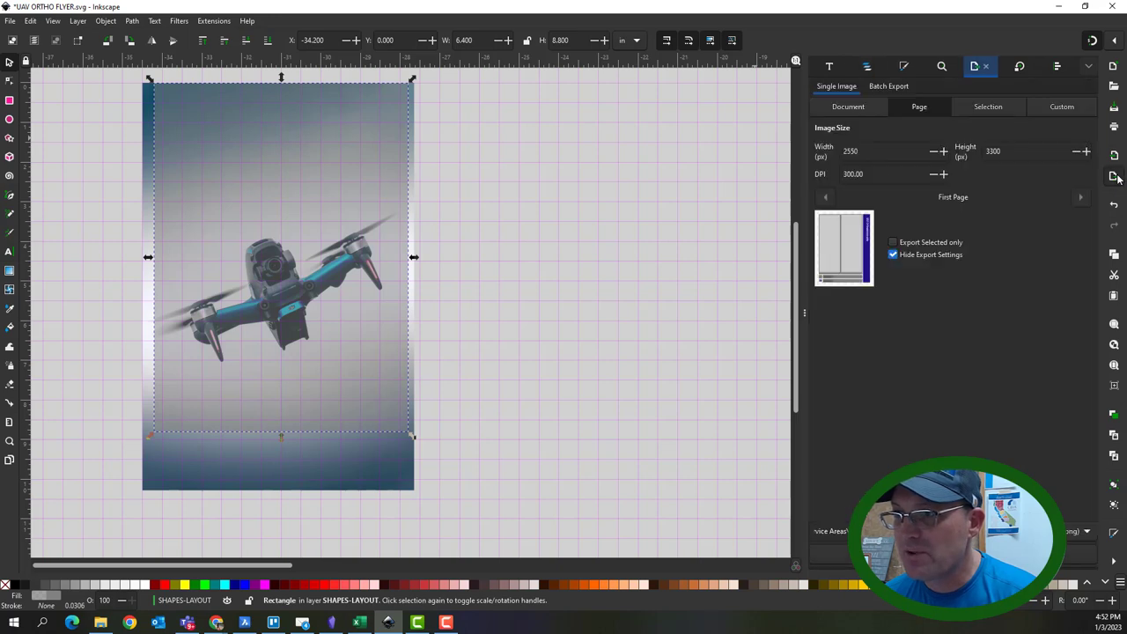
left_click(959, 110)
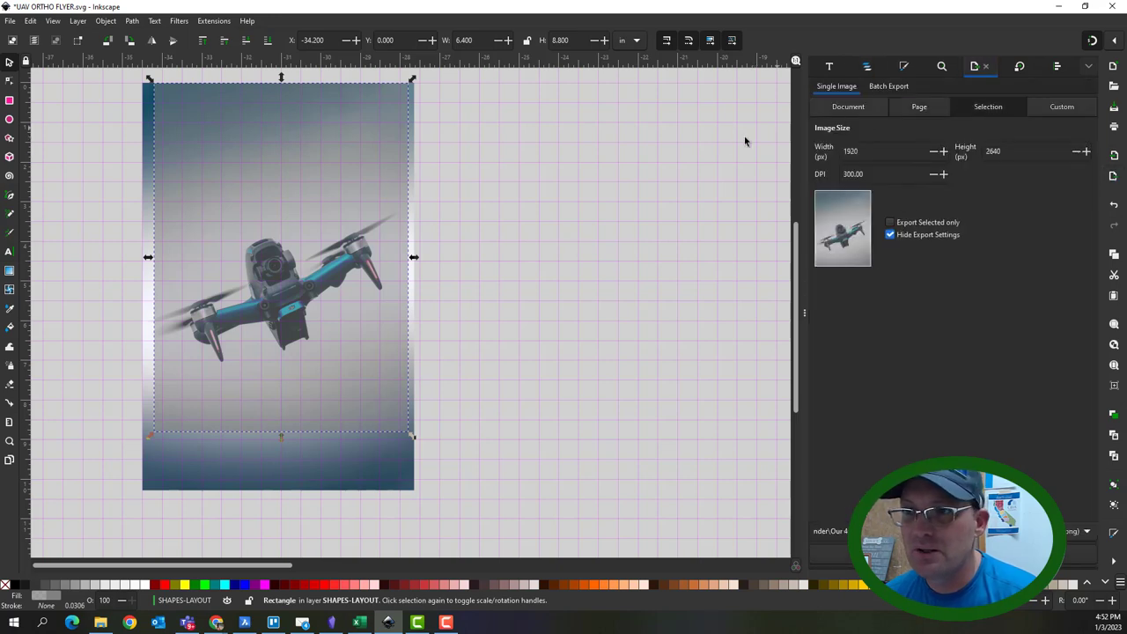
- Set the crop rectangle's fill alpha to 0 so the drone image is exported without a gray tint
left_click(907, 66)
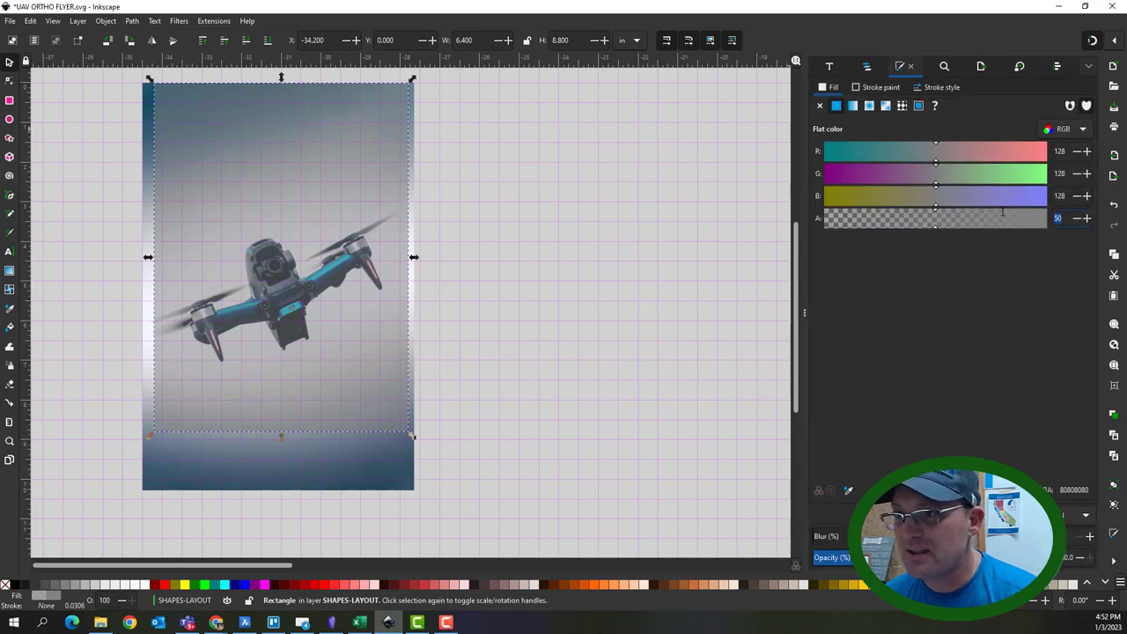
type("0")
key("Return")
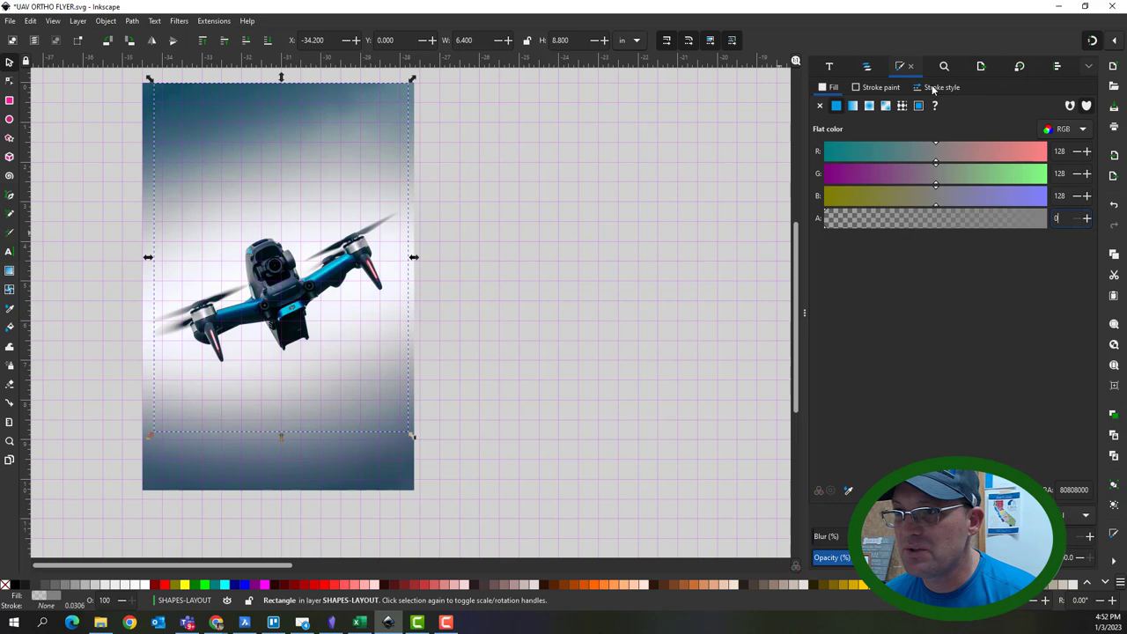
- Export the rectangle's area as "UAV CROP.png" to the Downloads folder
left_click(977, 67)
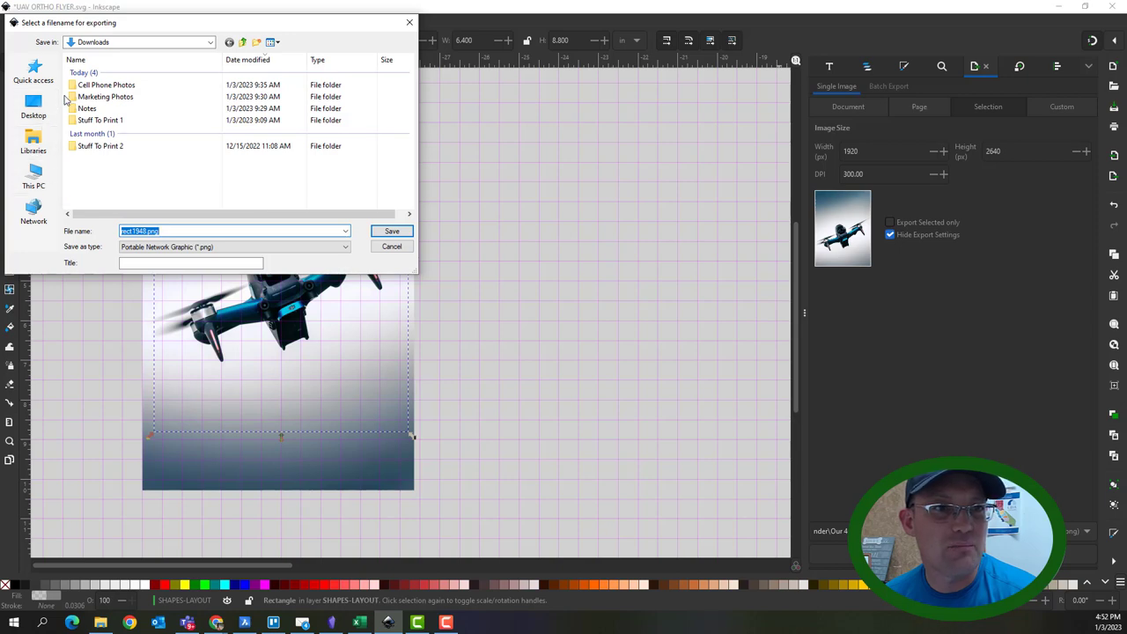
left_click_drag(149, 231, 68, 218)
type("U")
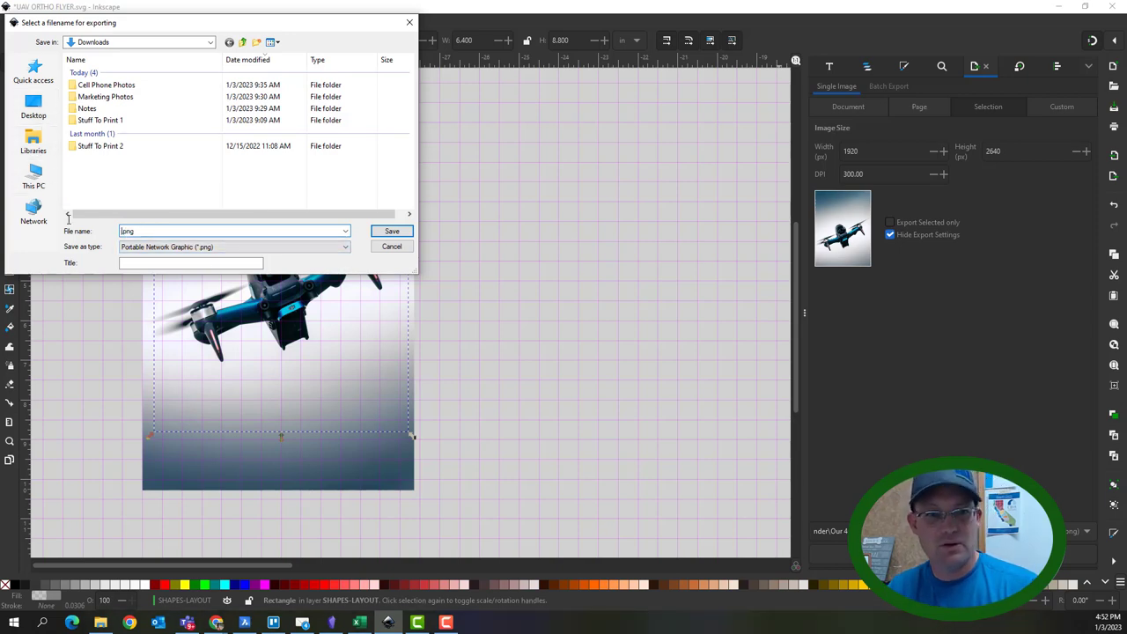
type("AV Flyer")
key("Return")
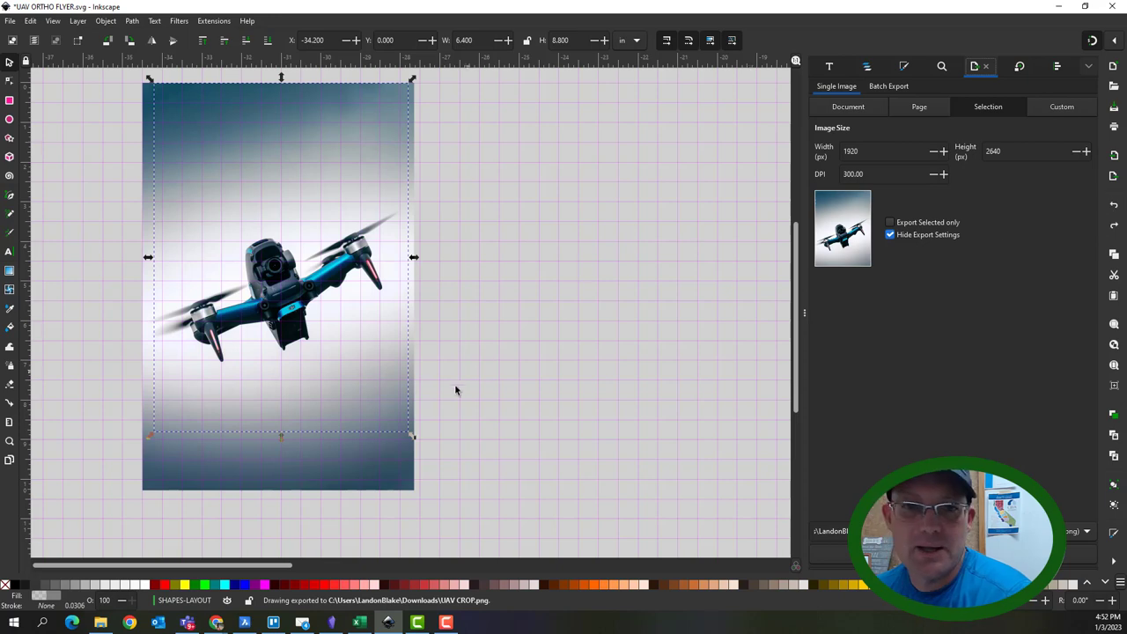
- Undo the crop rectangle's fill alpha change and delete the drone image beneath it
left_click(1115, 205)
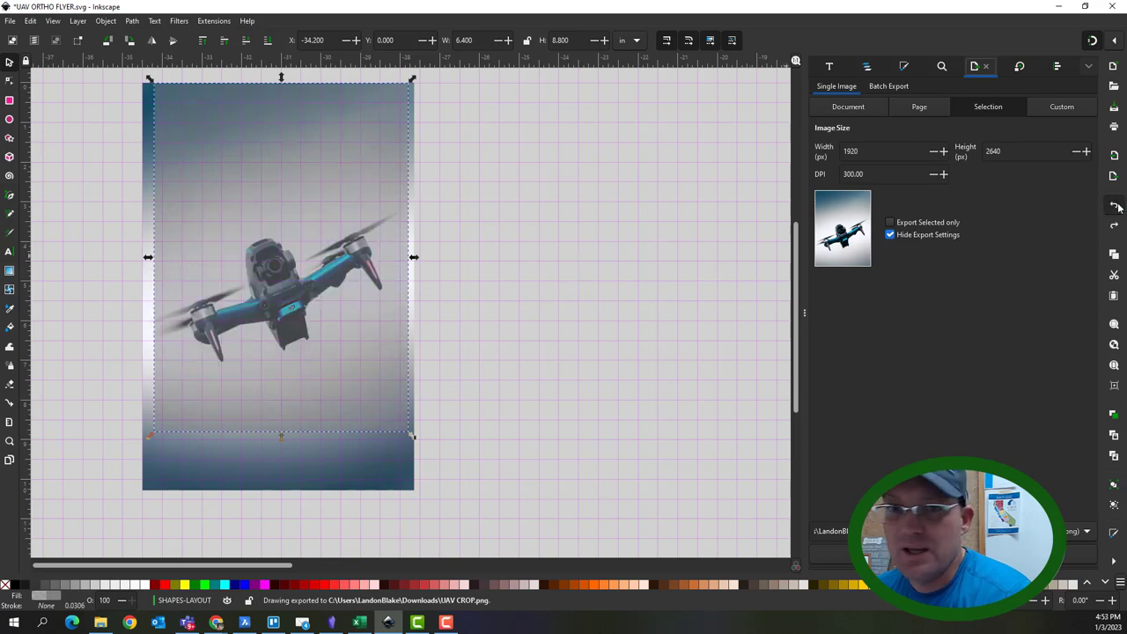
left_click(489, 434)
left_click(365, 471)
key("Delete")
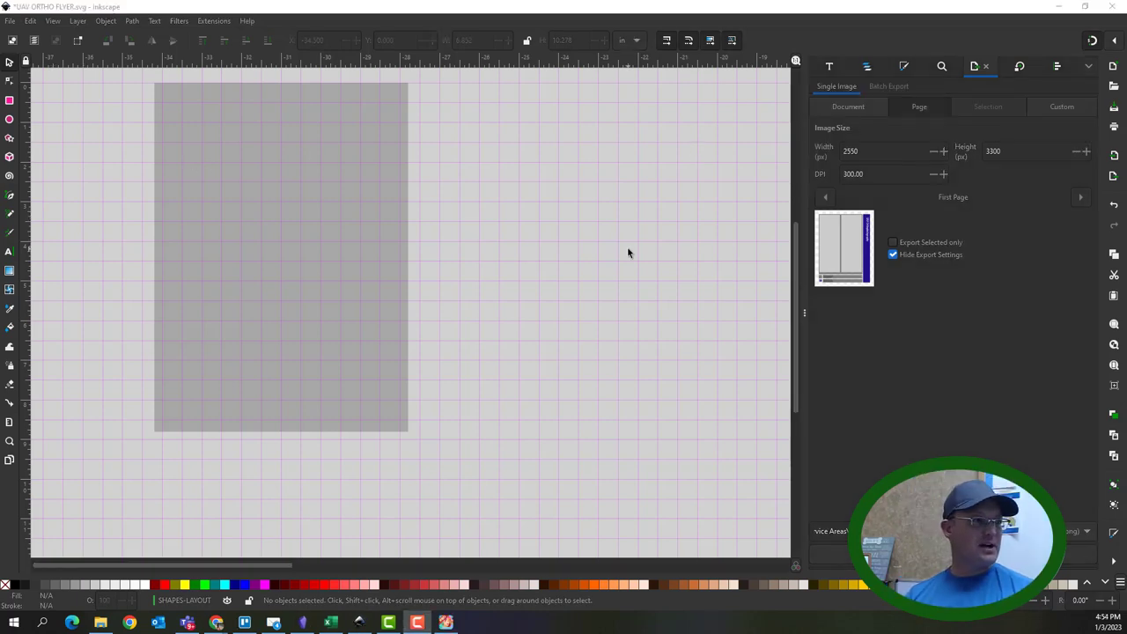
- Import "UAV CROP wc.png" from the Downloads folder as an embedded image, keeping the DPI from the file
left_click(548, 246)
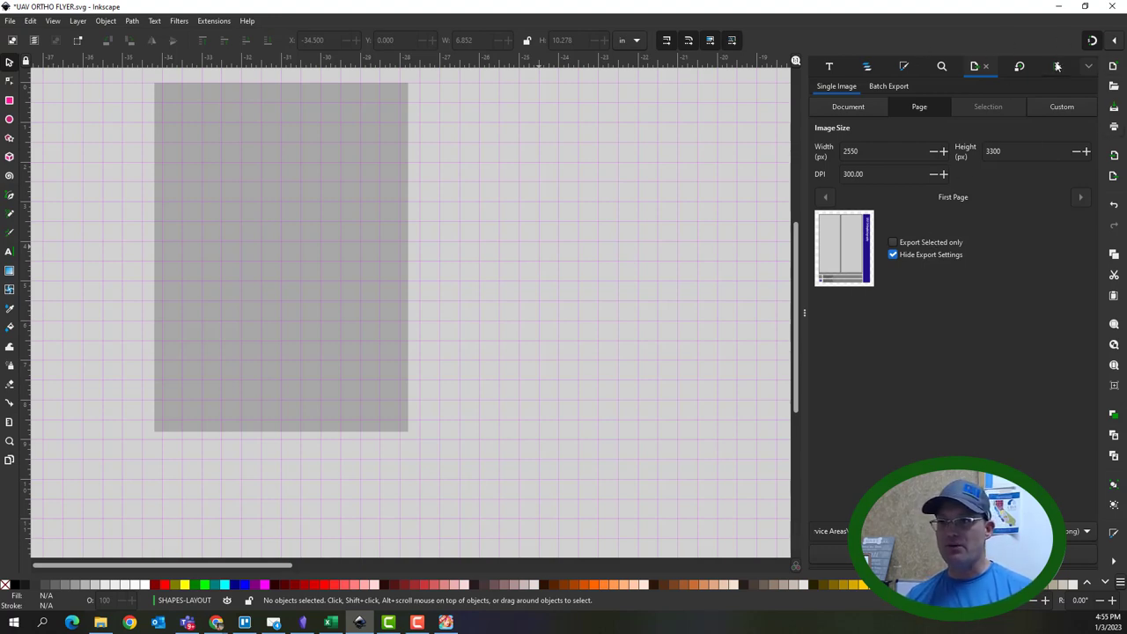
left_click(1114, 156)
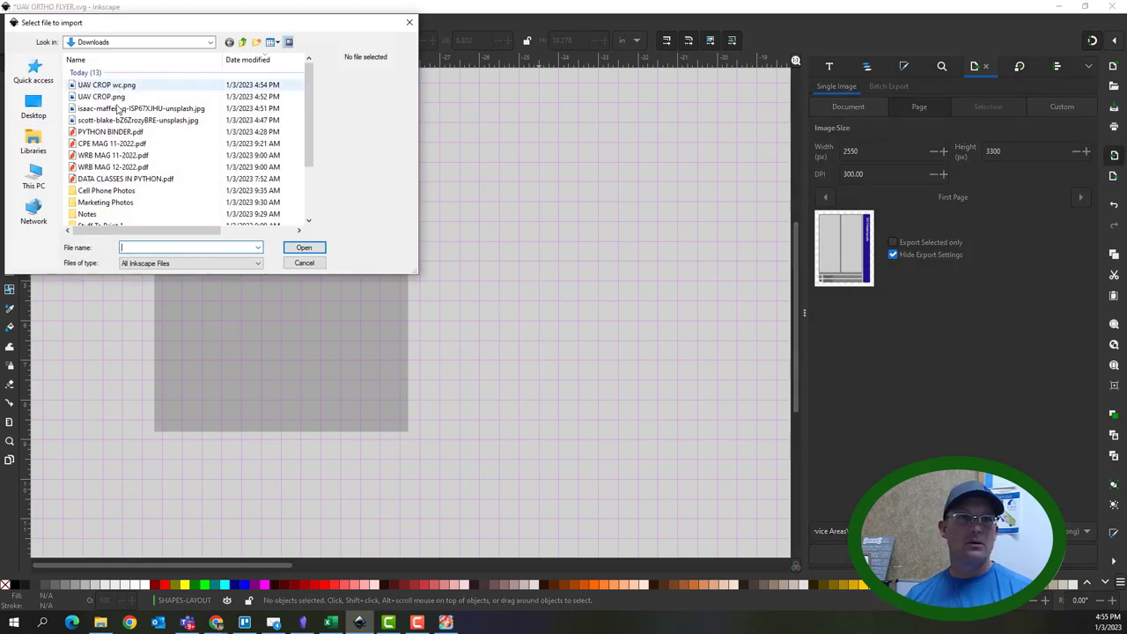
left_click(106, 84)
left_click(304, 248)
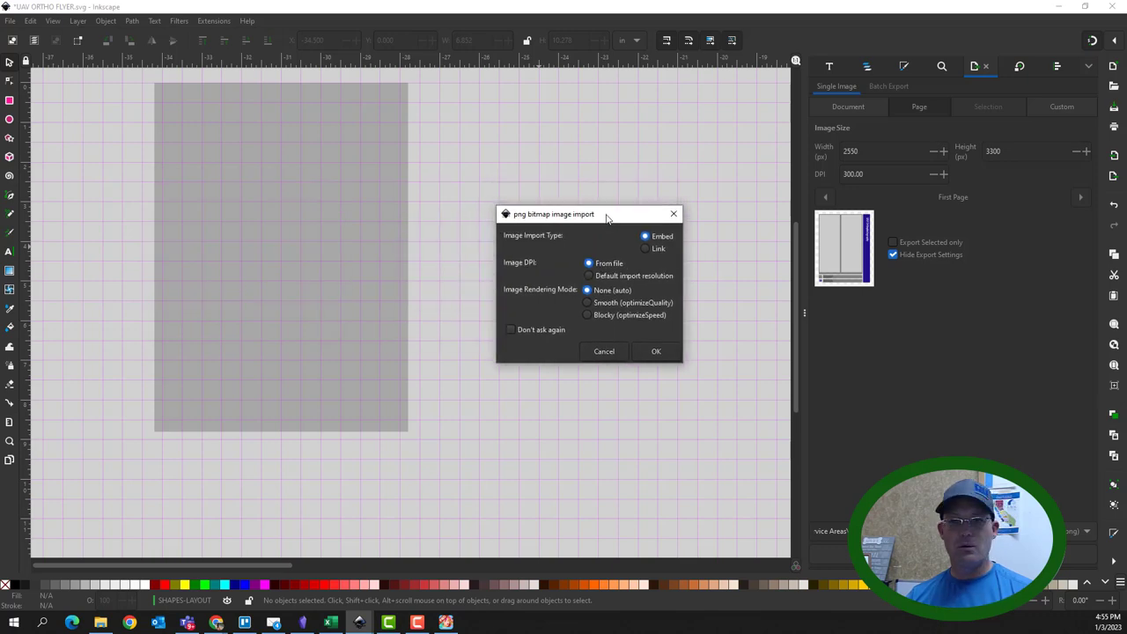
left_click(655, 356)
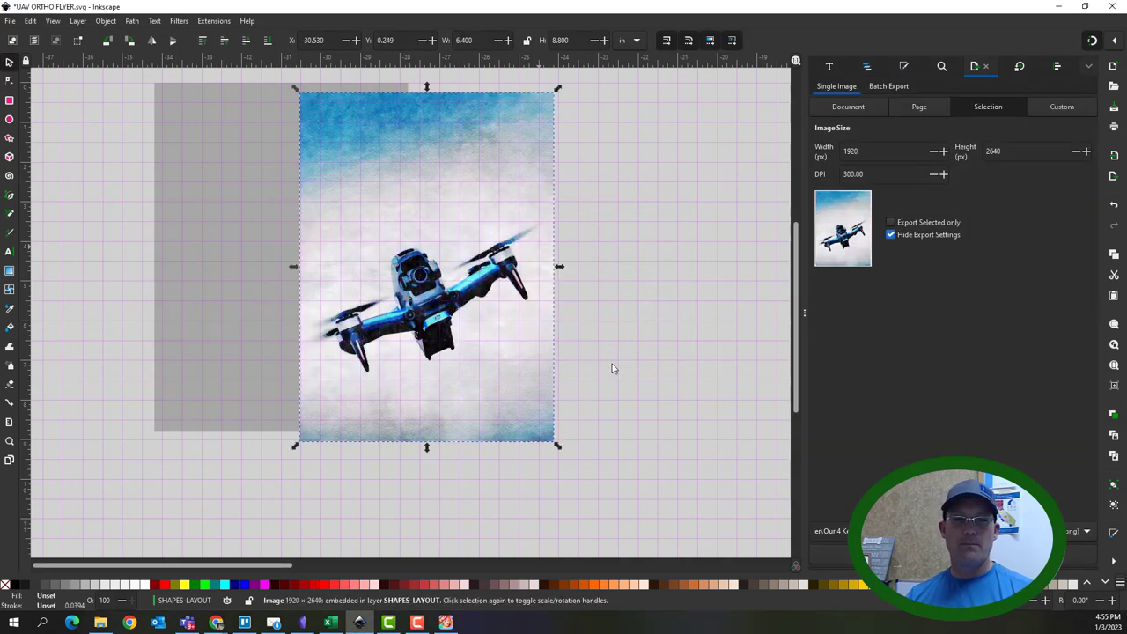
- Move the imported drone image onto the flyer page so its corner sits at X 0.5, Y 0.5 in
left_click_drag(489, 203, 322, 194)
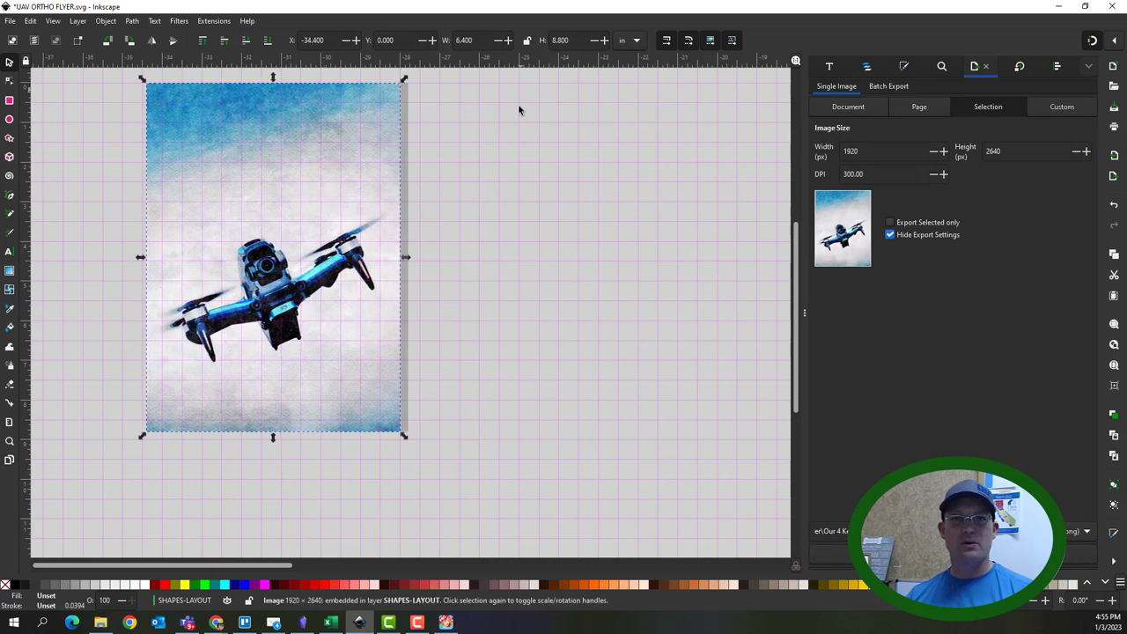
scroll(317, 206, "down", 3)
scroll(317, 206, "up", 1)
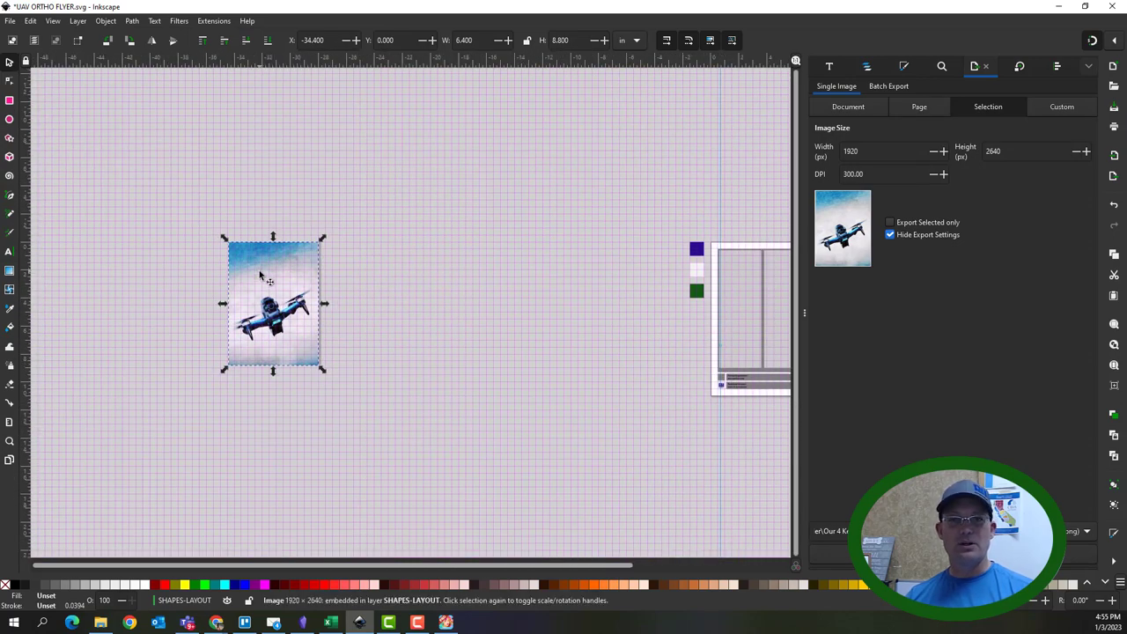
left_click_drag(260, 272, 470, 280)
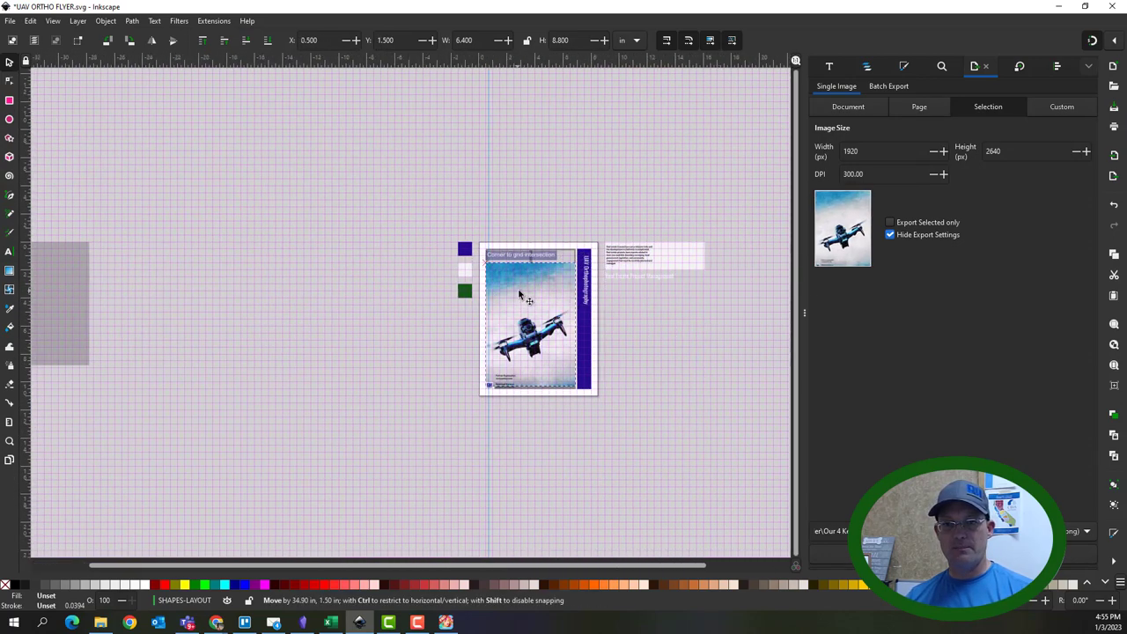
scroll(549, 282, "up", 5)
left_click_drag(518, 480, 520, 395)
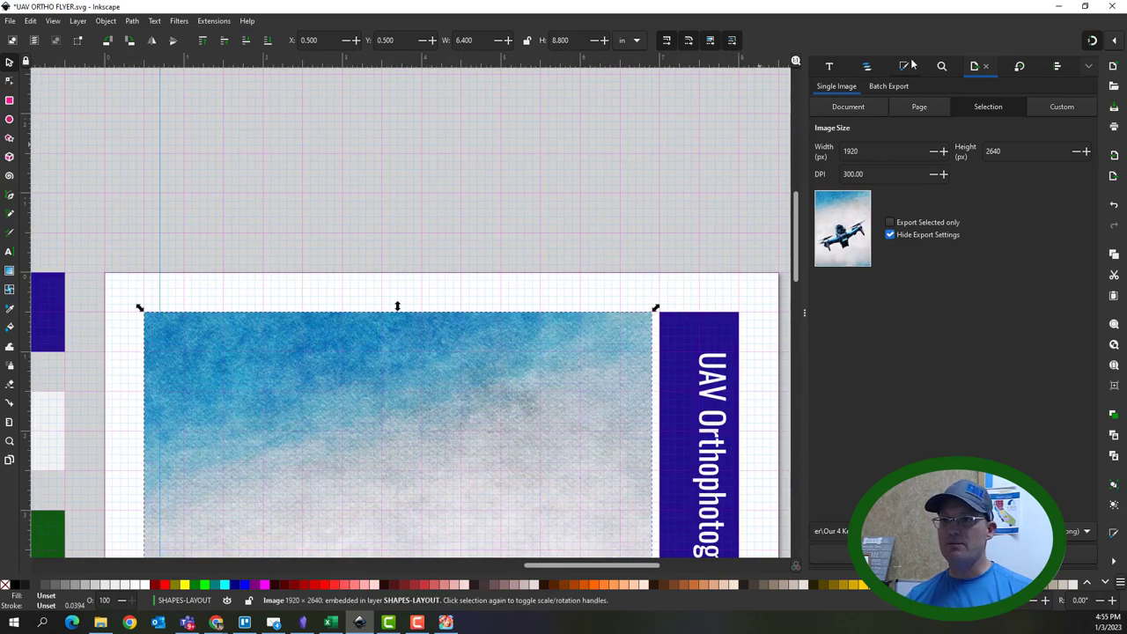
- Move the drone image from the SHAPES-LAYOUT layer into the IMAGES layer and deselect it
left_click(871, 68)
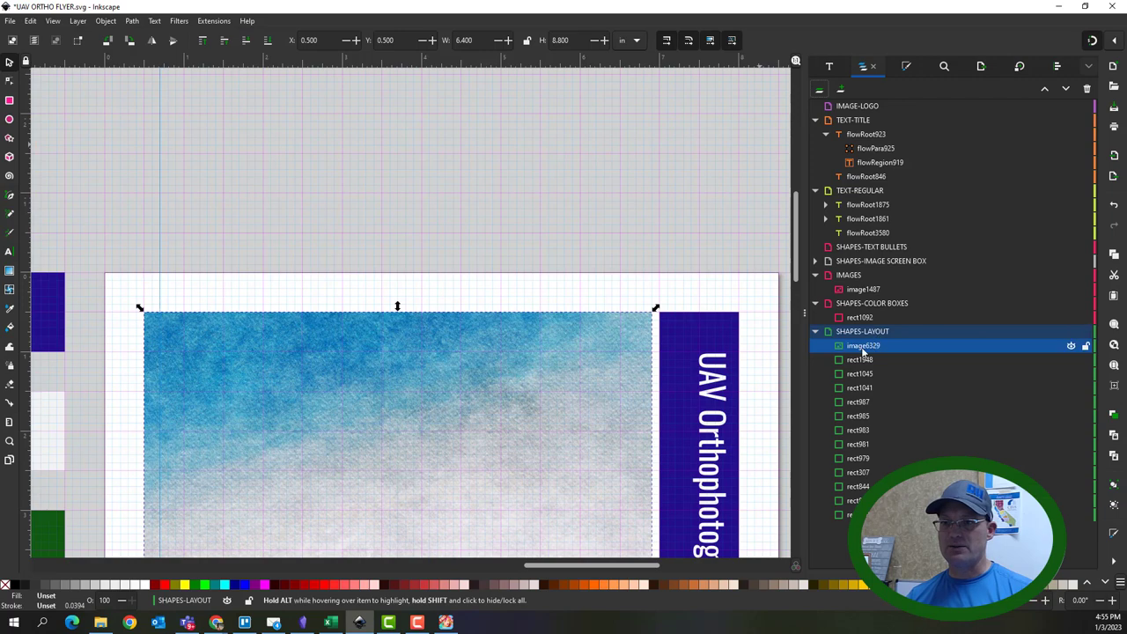
left_click_drag(861, 346, 891, 289)
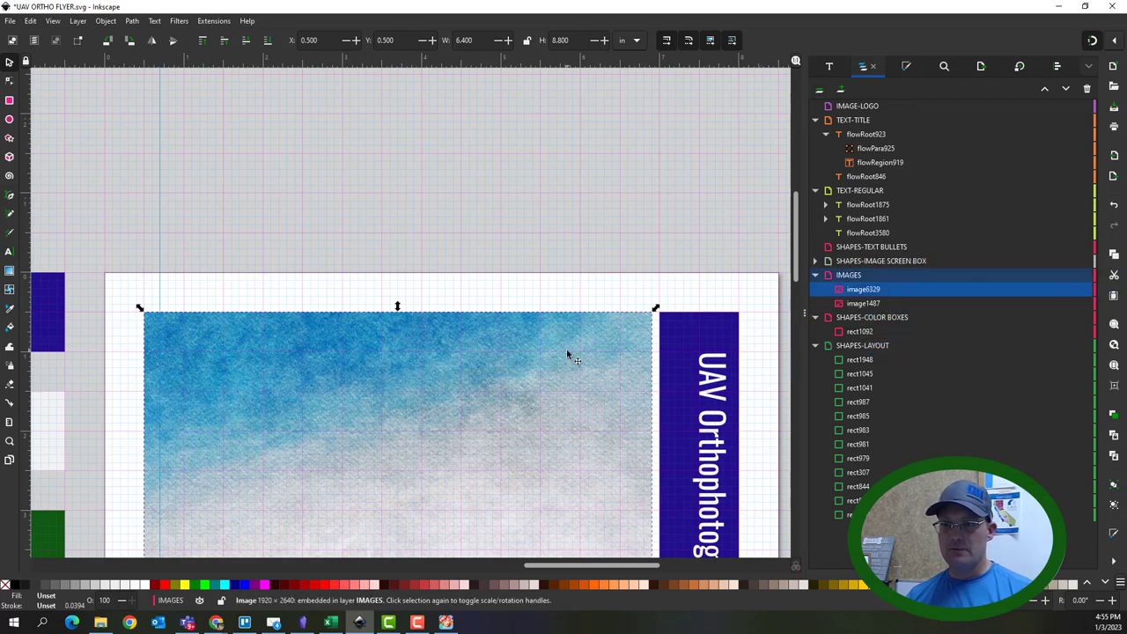
scroll(464, 216, "down", 12)
scroll(466, 229, "up", 6)
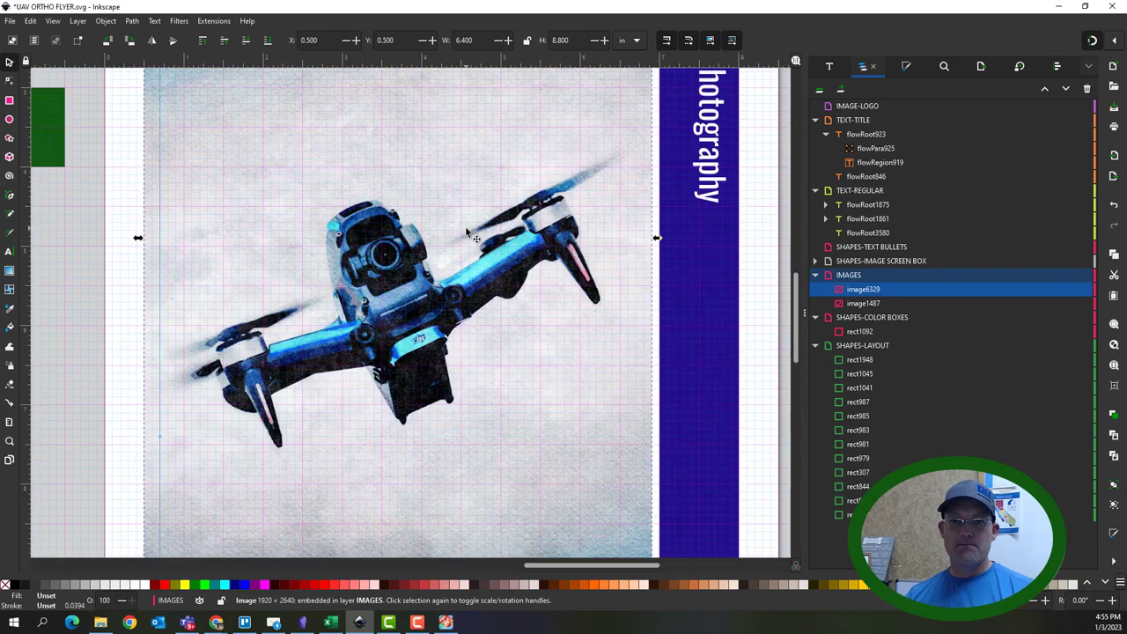
scroll(467, 233, "down", 4)
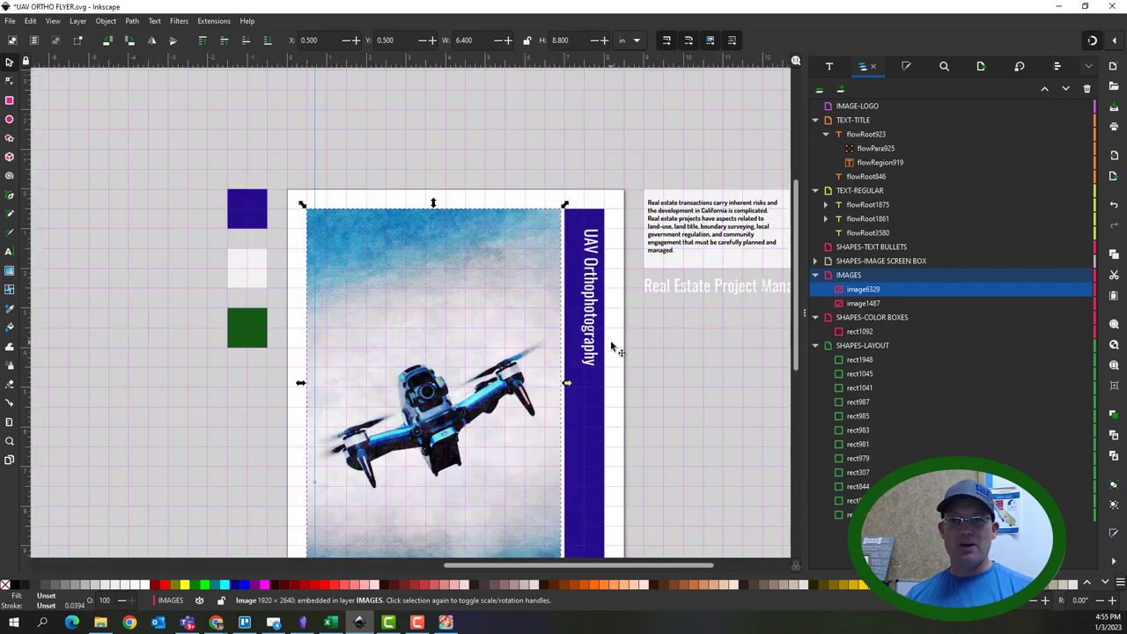
left_click(743, 355)
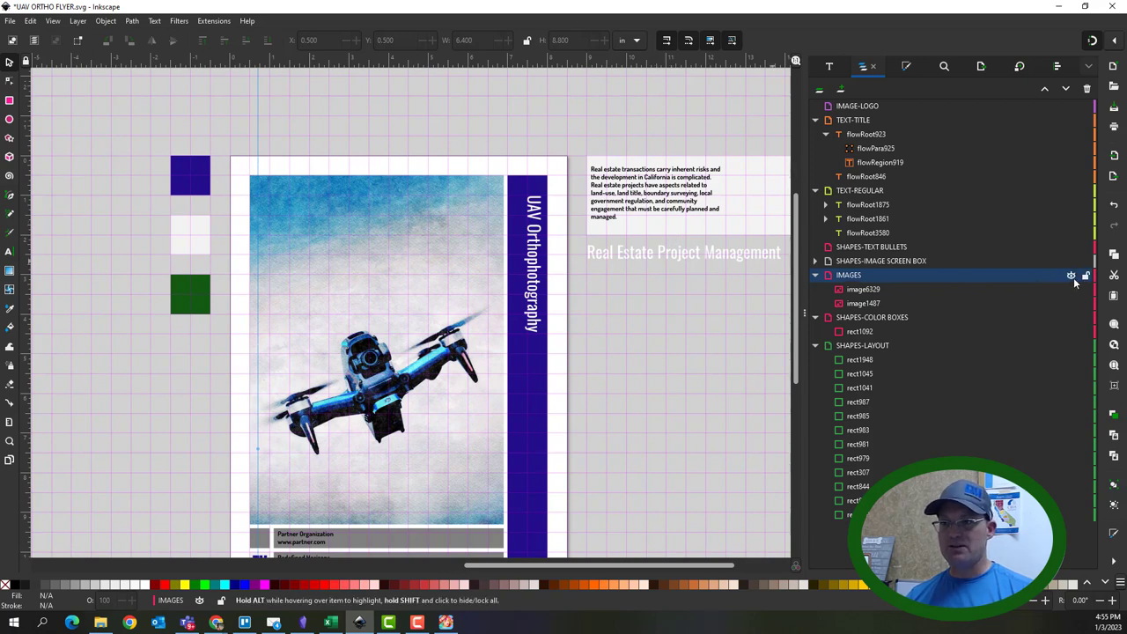
- Hide the IMAGES layer and move the translucent white screen box to X 0.6, Y 0.6 in on the page
left_click(1071, 276)
left_click(738, 199)
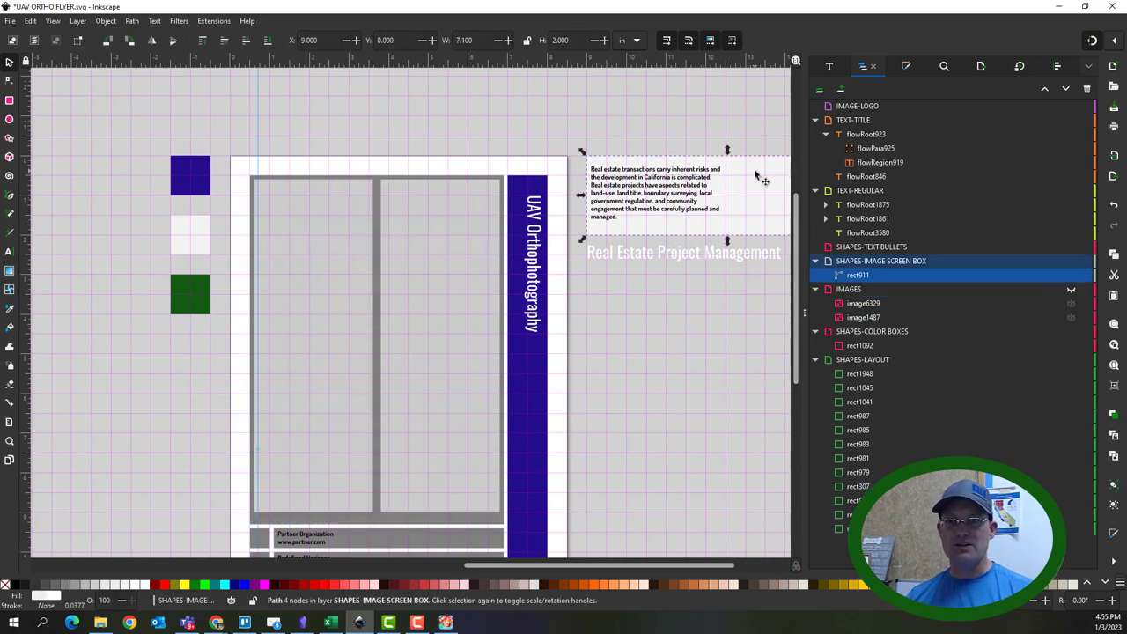
left_click_drag(745, 175, 443, 210)
left_click_drag(322, 234, 267, 174)
- Narrow the white screen box to 3 in wide so it fits the left content column
scroll(280, 200, "up", 4)
scroll(370, 239, "down", 2)
scroll(528, 260, "right", 6)
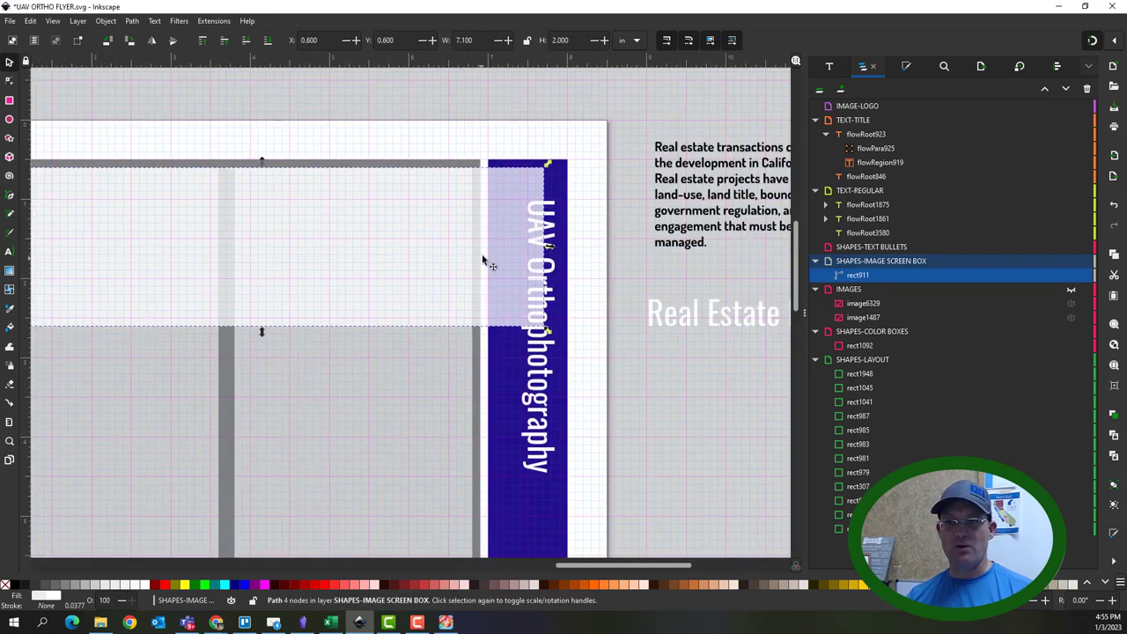
left_click_drag(549, 255, 504, 254)
scroll(163, 262, "left", 6)
- Duplicate the screen box into the right column at X 3.8, Y 0.6 in and show the IMAGES layer again
key("ctrl+d")
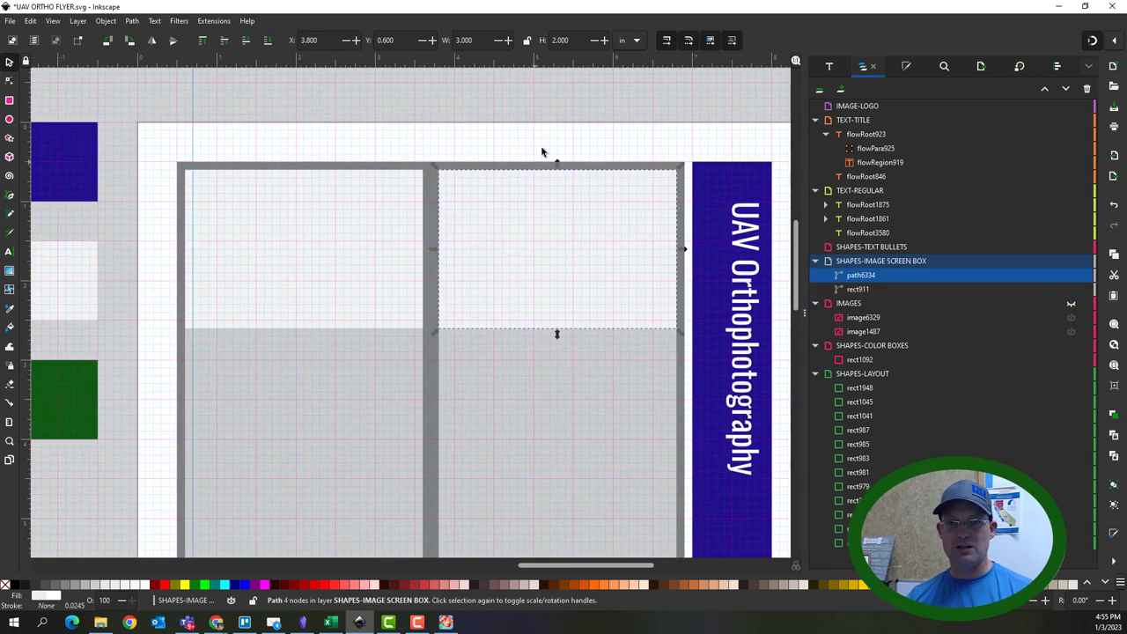
mouse_move(1071, 278)
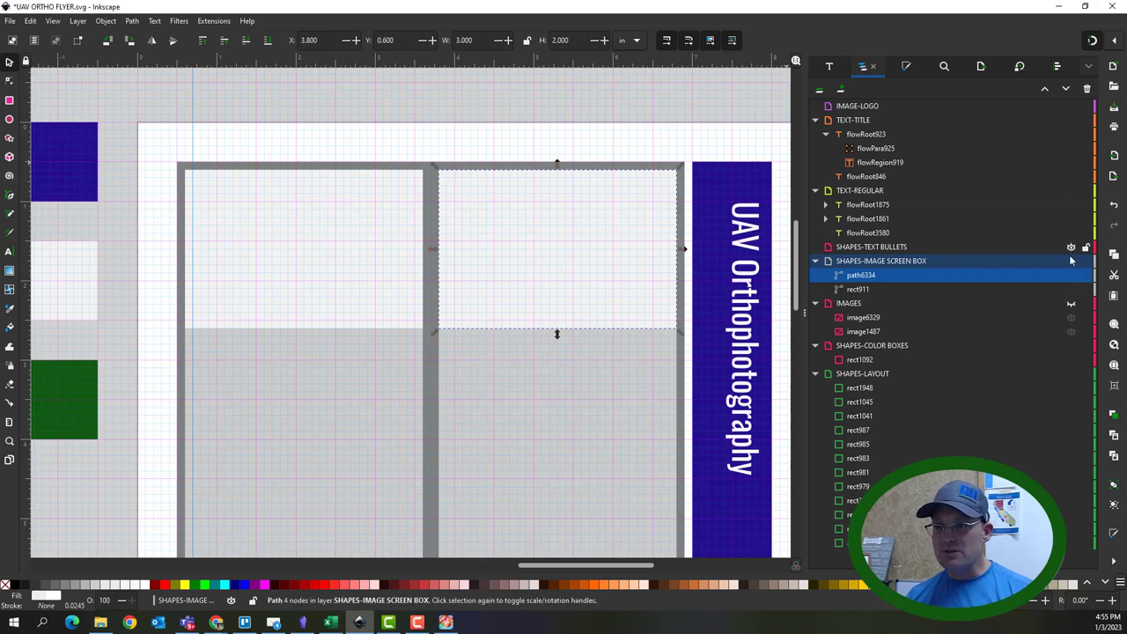
left_click(1071, 317)
left_click(390, 130)
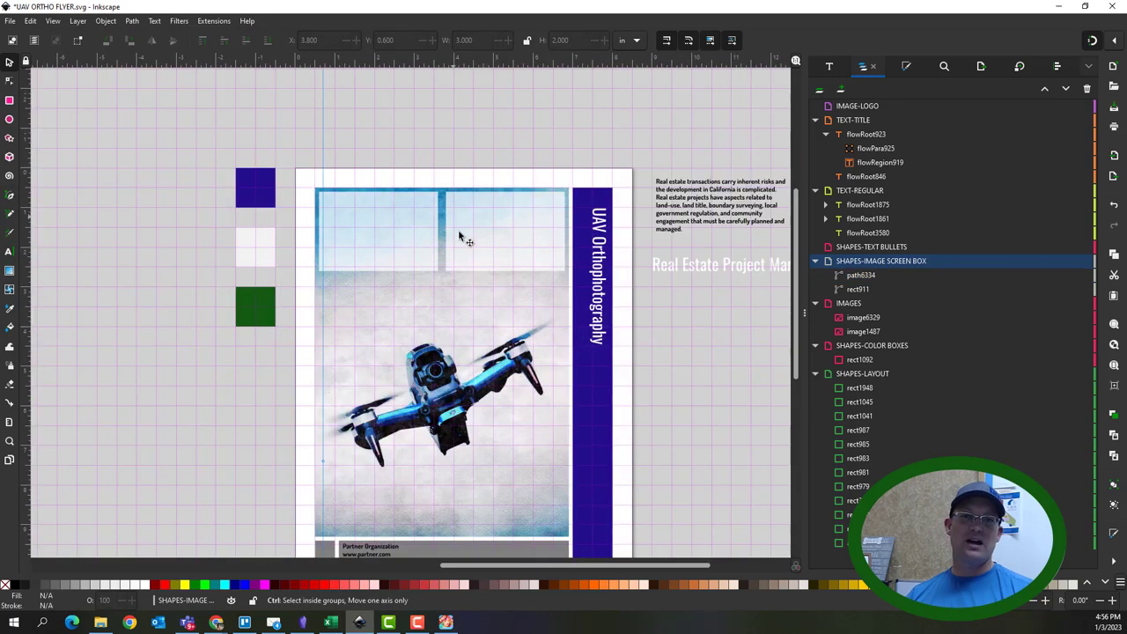
scroll(461, 239, "down", 2)
scroll(520, 300, "up", 1)
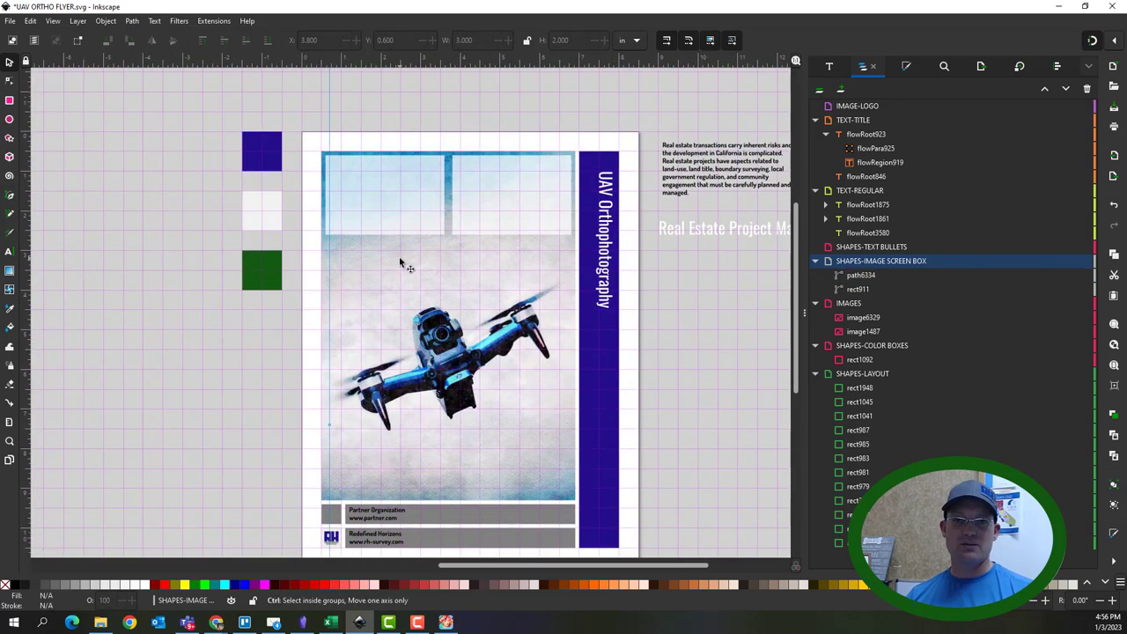
- Stretch the left column's screen box downward to a height of 3.4 in
scroll(409, 264, "up", 1)
left_click(408, 220)
left_click_drag(378, 231, 372, 318)
scroll(423, 229, "down", 3)
scroll(423, 229, "right", 2)
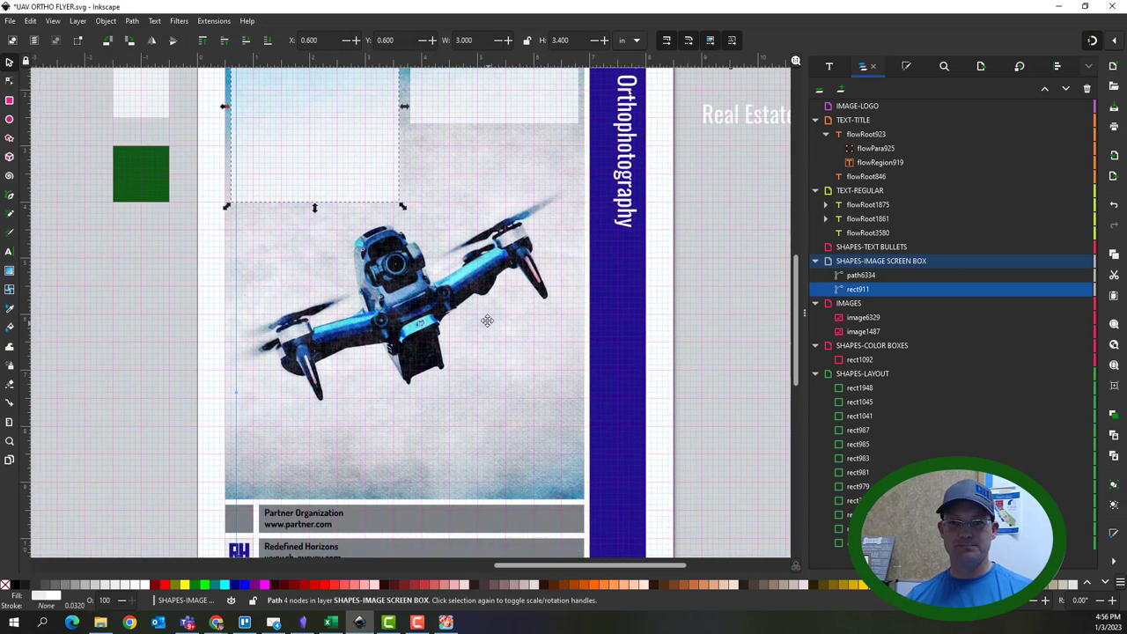
- Add duplicates of the right screen box, shortened to 1.3 in high, at Y 7.7 in at the bottom of both columns
left_click(498, 96)
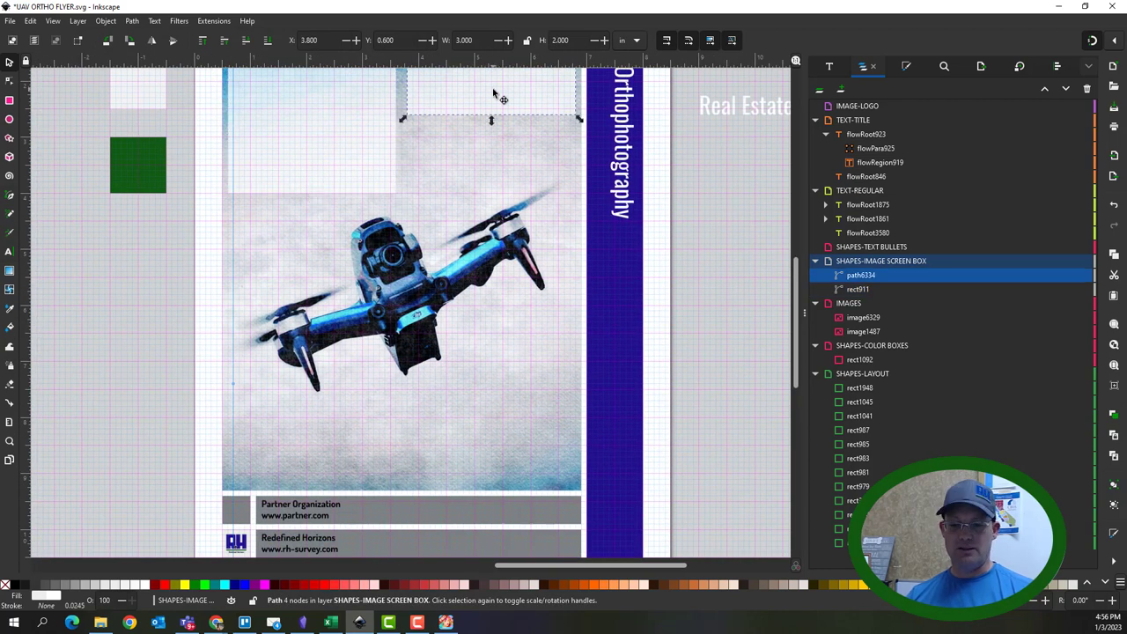
key("ctrl+d")
left_click_drag(499, 96, 495, 449)
left_click_drag(491, 356, 497, 397)
key("ctrl+d")
left_click_drag(497, 443, 314, 443)
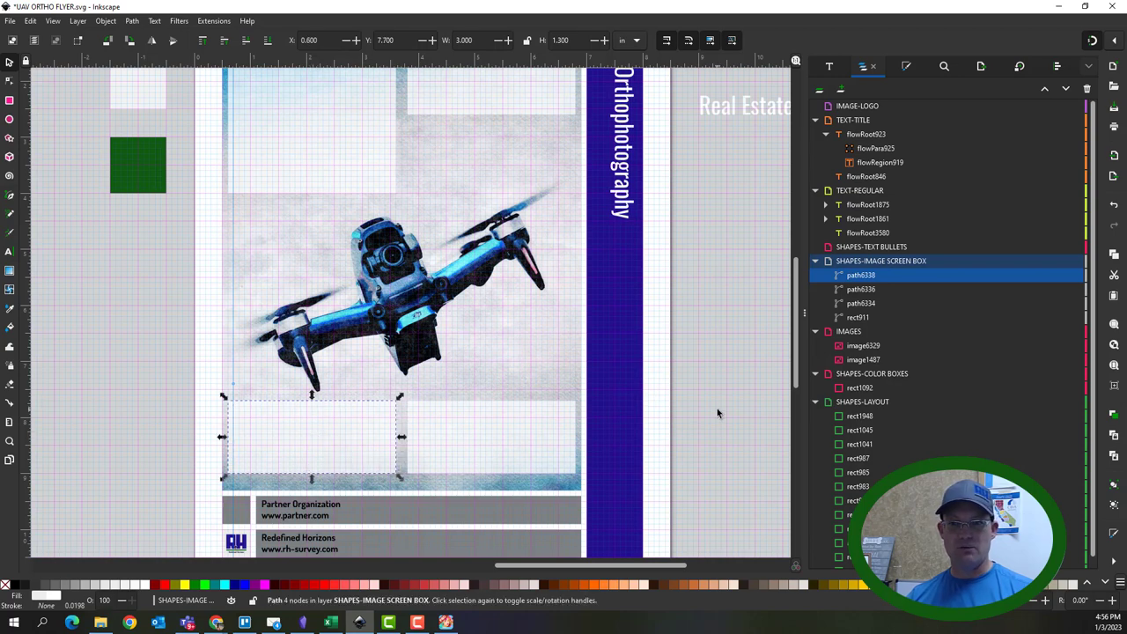
- Move the real estate paragraph text beside the page into the upper left screen box at X 0.703, Y 0.775 in
scroll(717, 408, "up", 5)
left_click(729, 218)
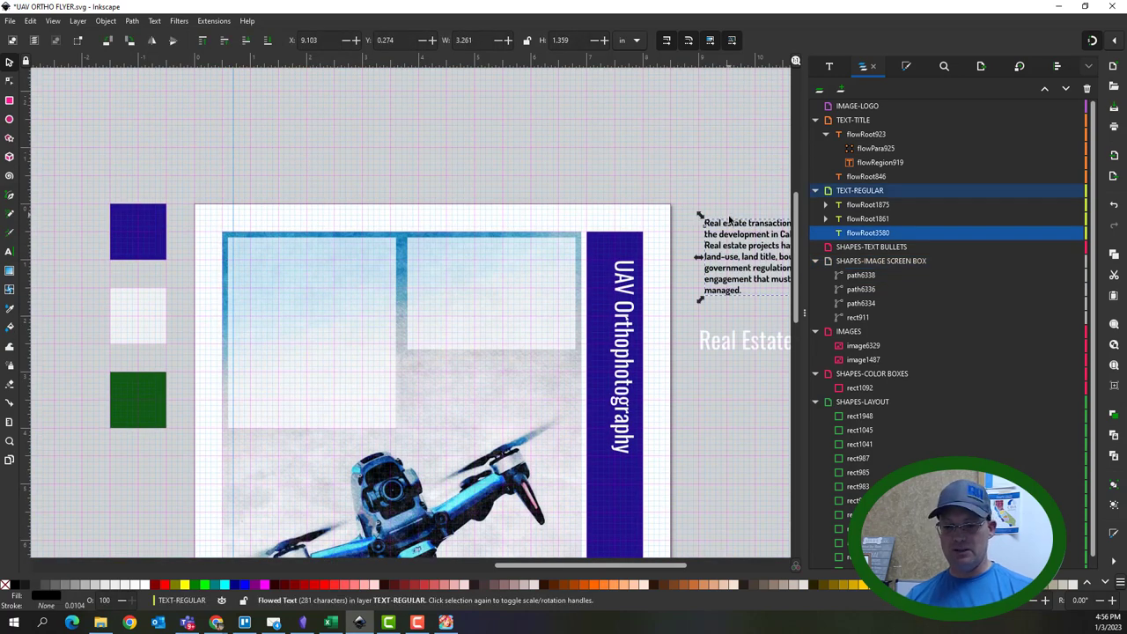
left_click_drag(731, 227, 254, 258)
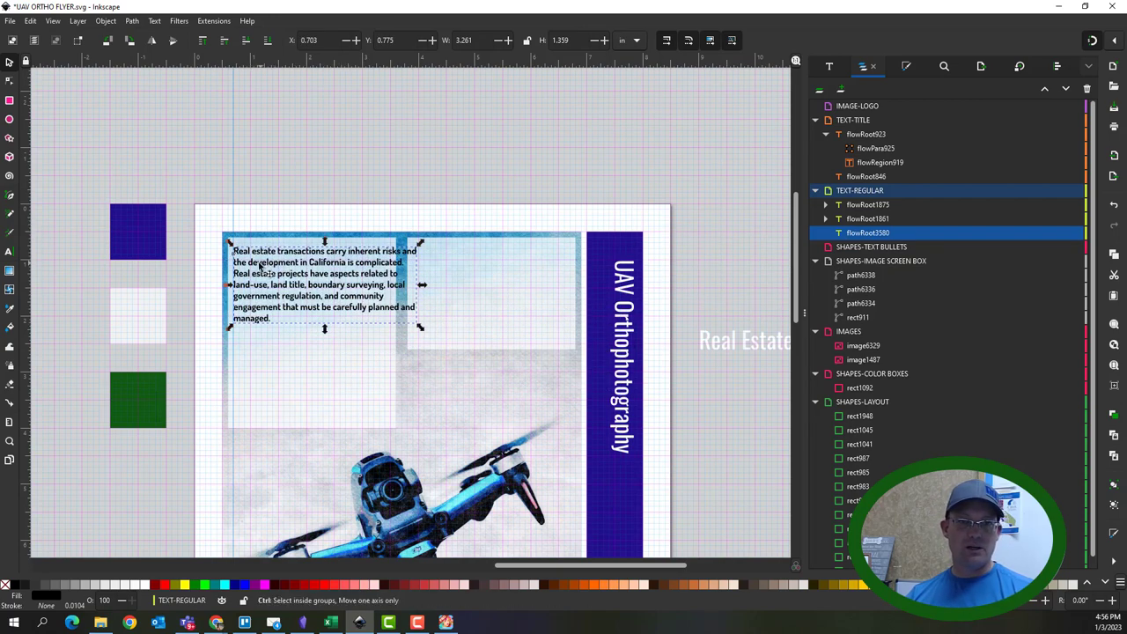
scroll(250, 261, "up", 3)
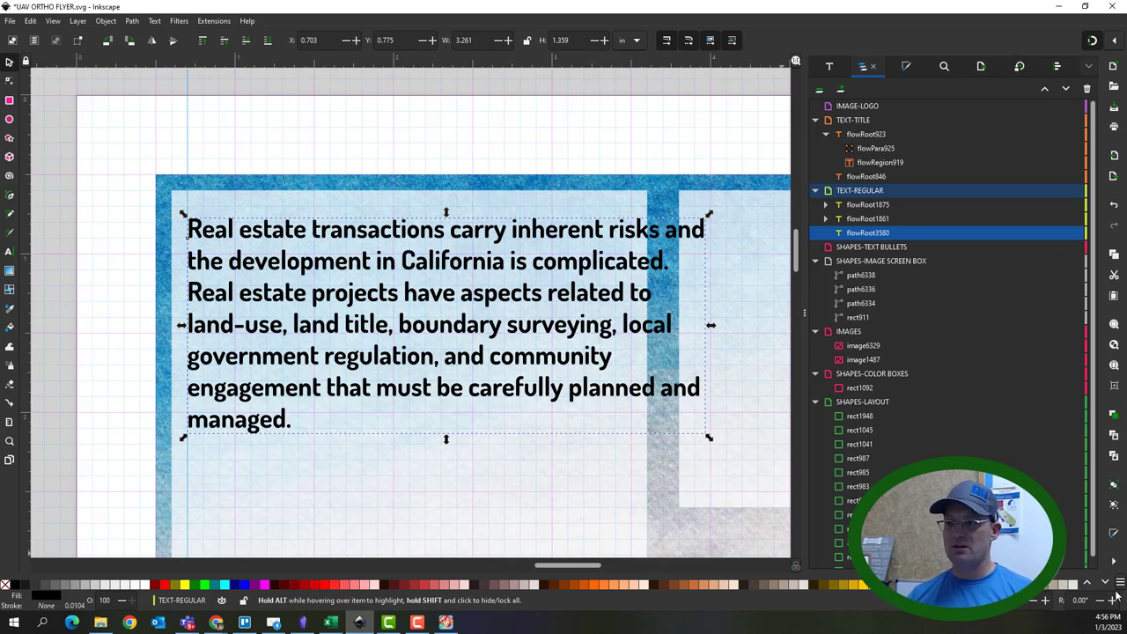
- Disable grid10 and enable grid408, with 0.1 by 0.2 in spacing, in the document properties
scroll(1116, 596, "down", 2)
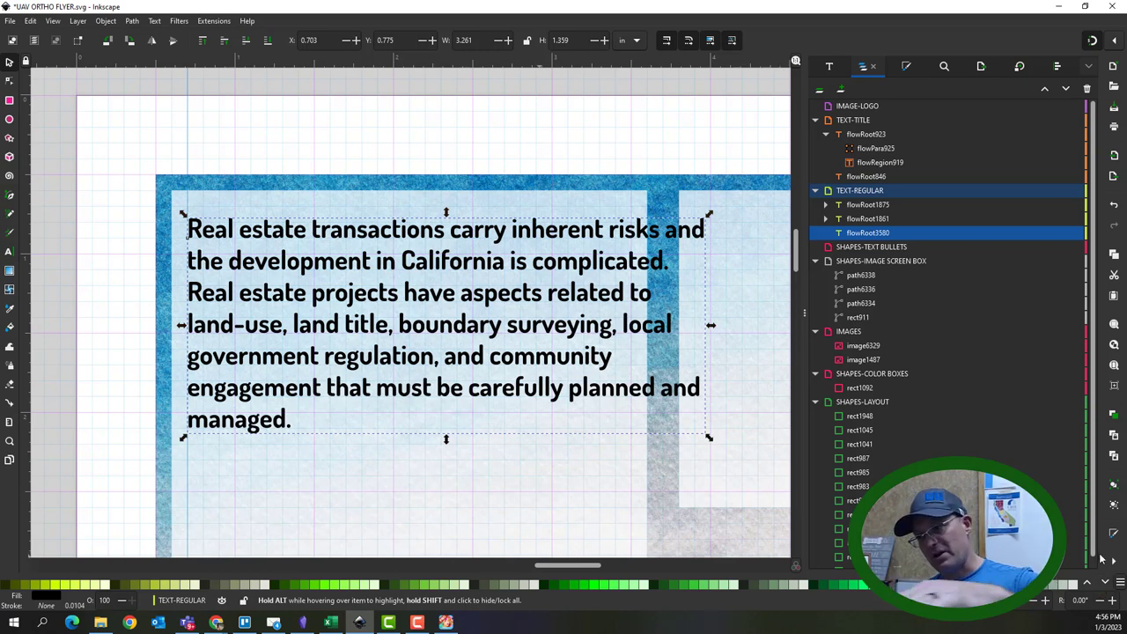
left_click(1120, 582)
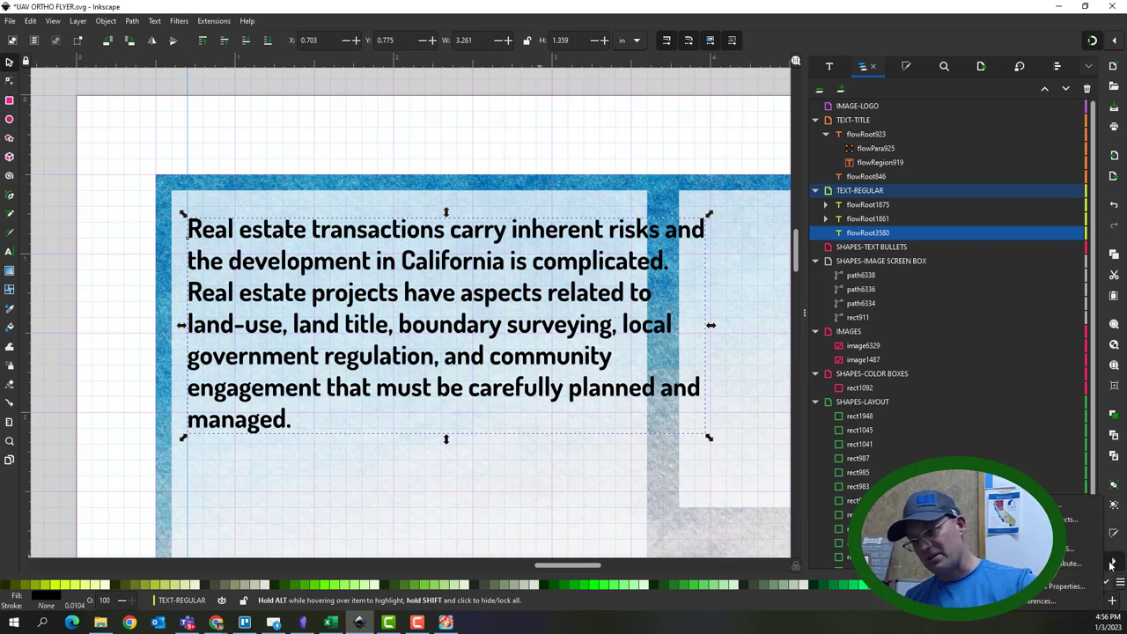
left_click(1054, 603)
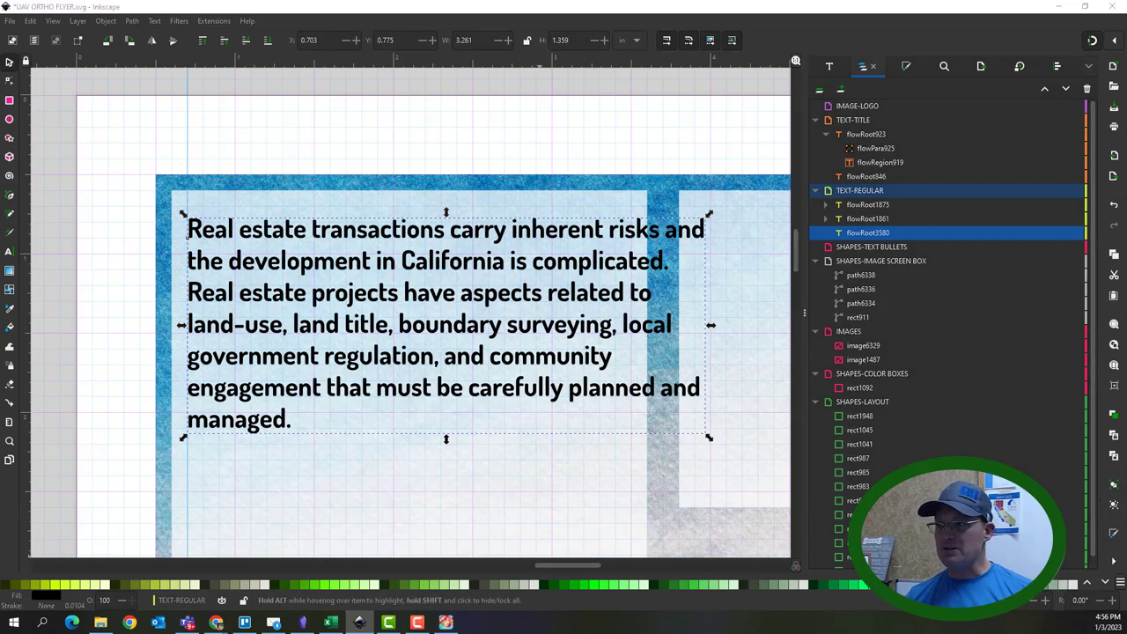
left_click(379, 196)
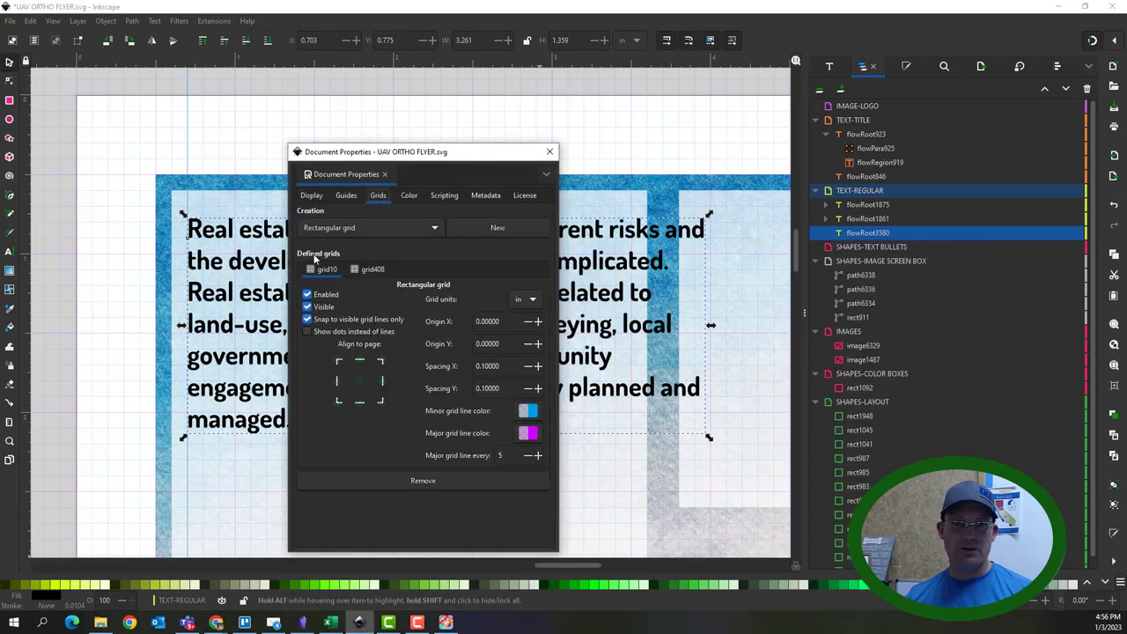
left_click(308, 296)
left_click(373, 270)
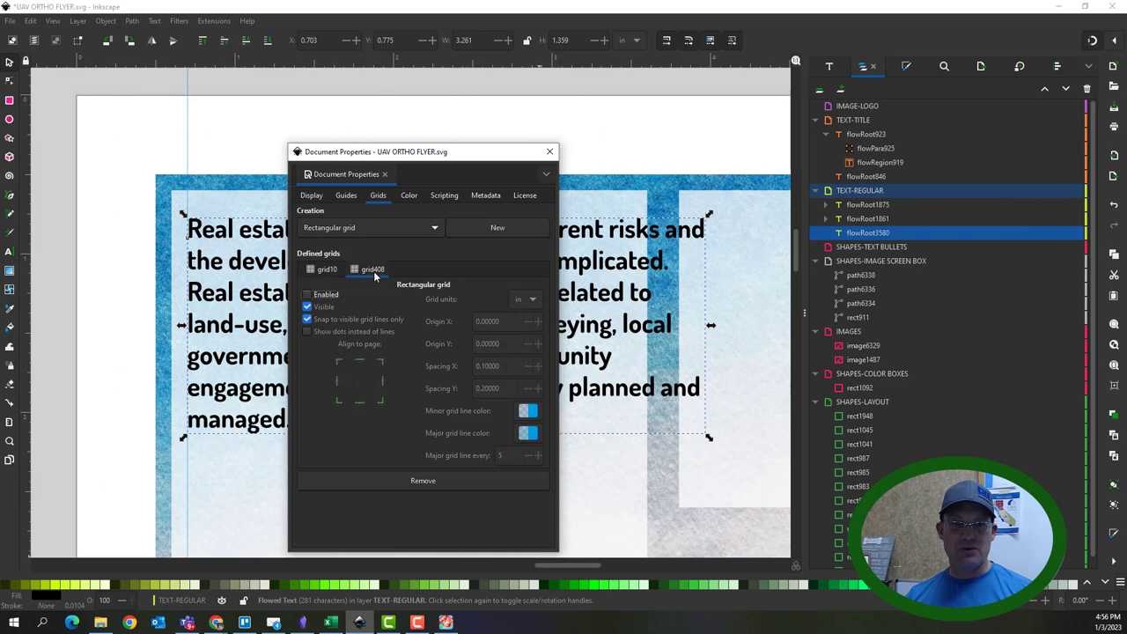
left_click(308, 295)
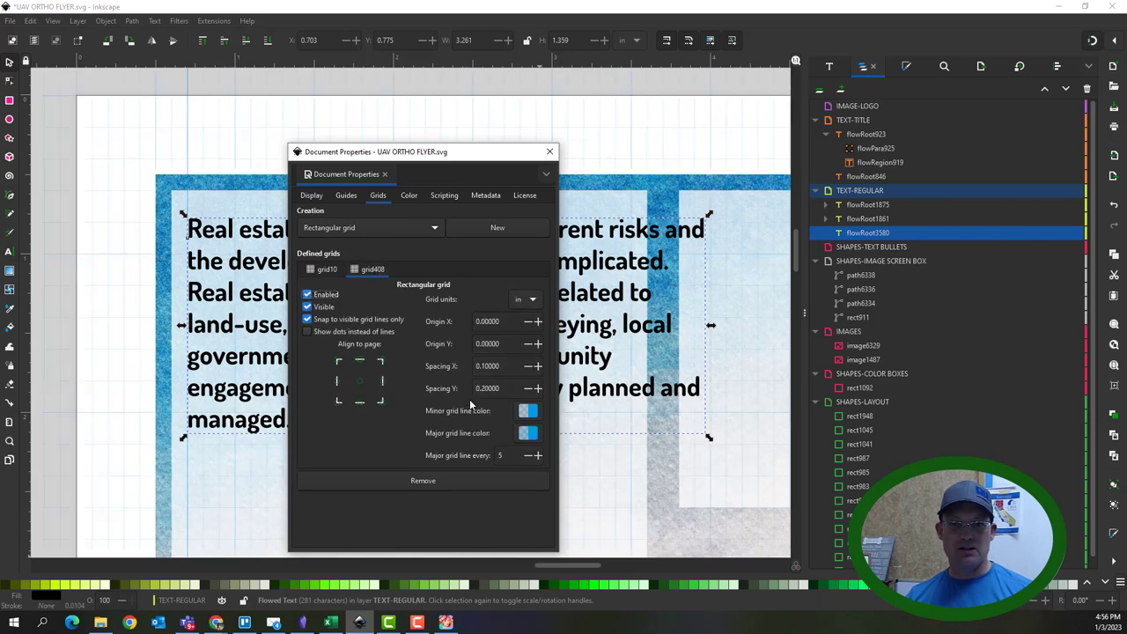
left_click(549, 152)
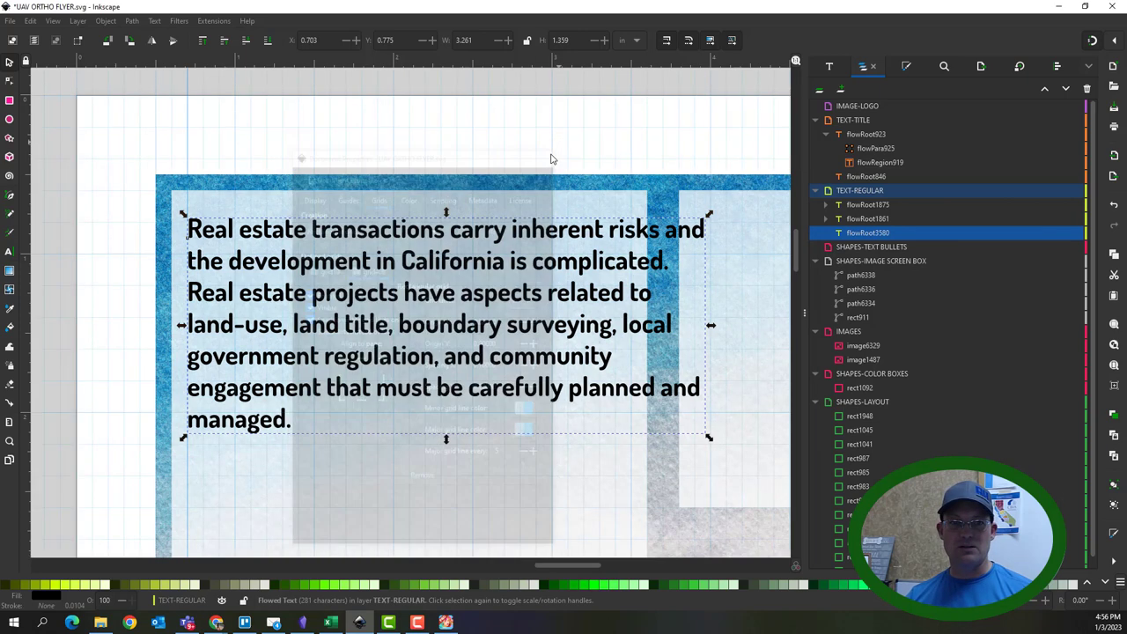
- Raise the paragraph text to Y 0.675 in and narrow its text frame to fit inside the upper left screen box
mouse_move(198, 231)
left_mouse_down()
mouse_move(200, 245)
mouse_move(201, 211)
left_mouse_up()
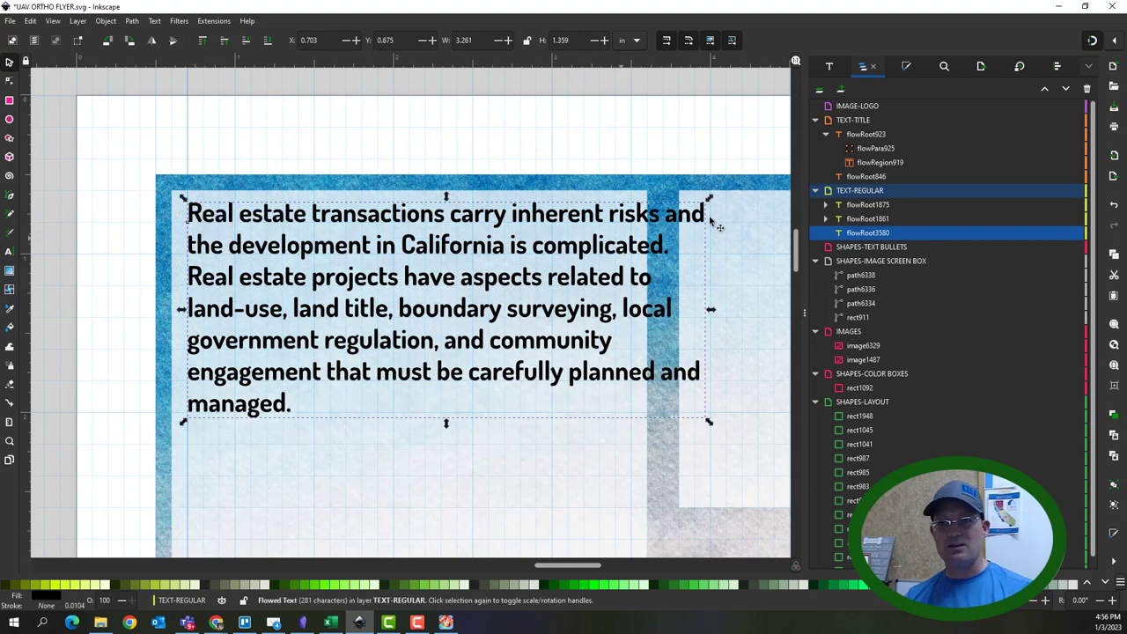
double_click(547, 352)
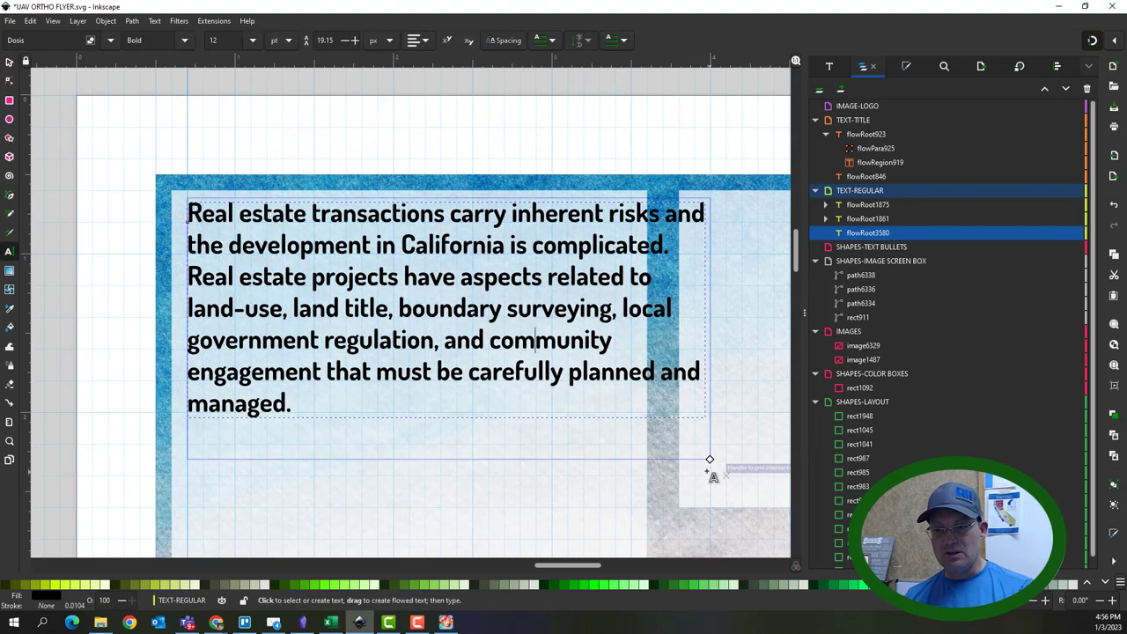
left_click_drag(710, 462, 631, 475)
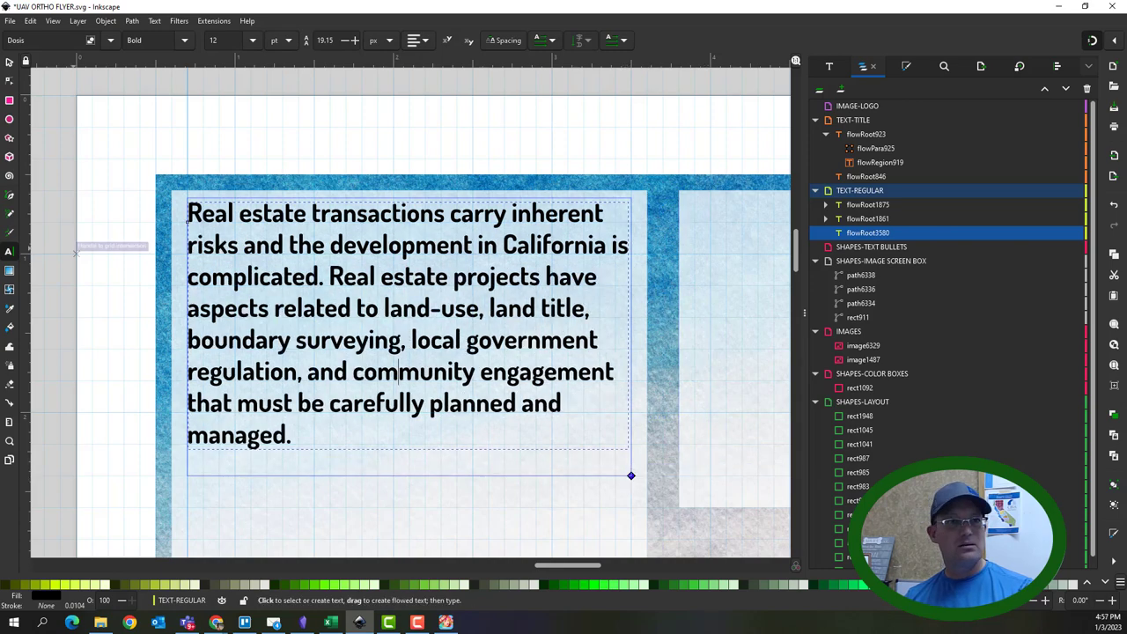
- Duplicate the real estate paragraph and place the copy in the upper right screen box at X 3.904, Y 0.675 in
left_click(8, 62)
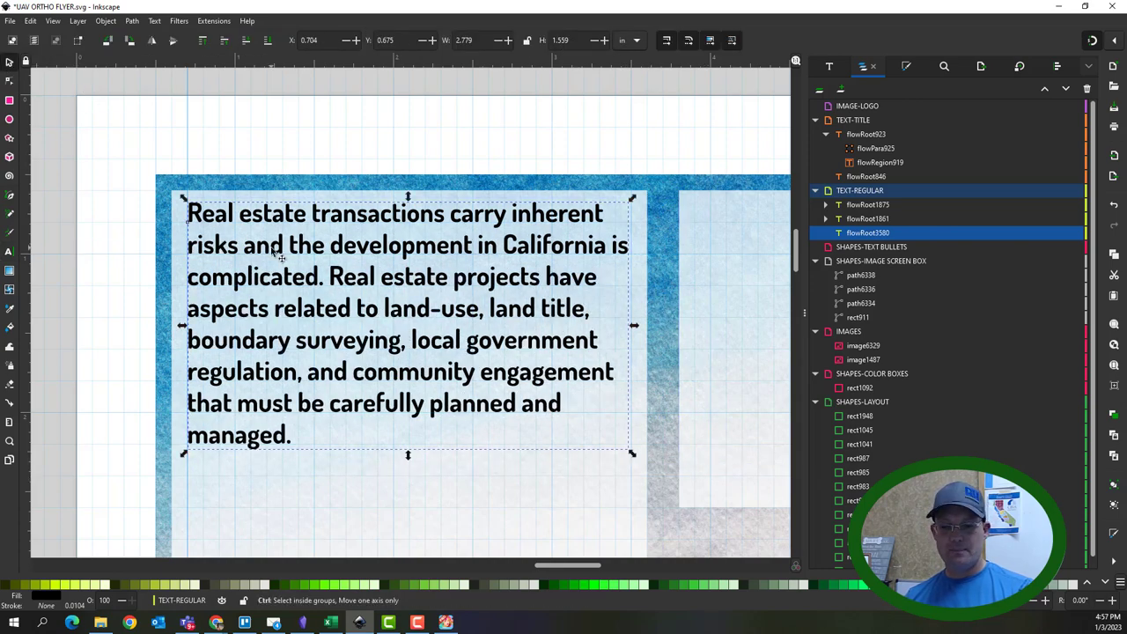
key("ctrl+d")
left_click_drag(268, 224, 464, 218)
left_click_drag(326, 134, 613, 130)
- Replace the paragraph in the upper left screen box with "Talk about your UAV orthophoto services here."
left_click(522, 209)
left_click(827, 69)
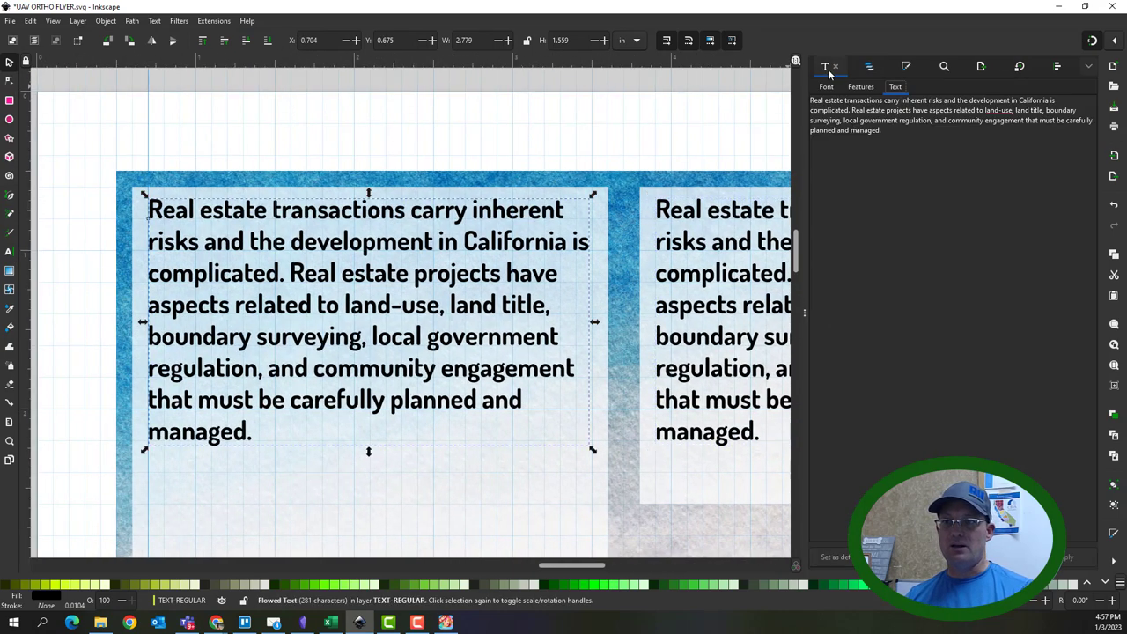
key("ctrl+a")
type("talk")
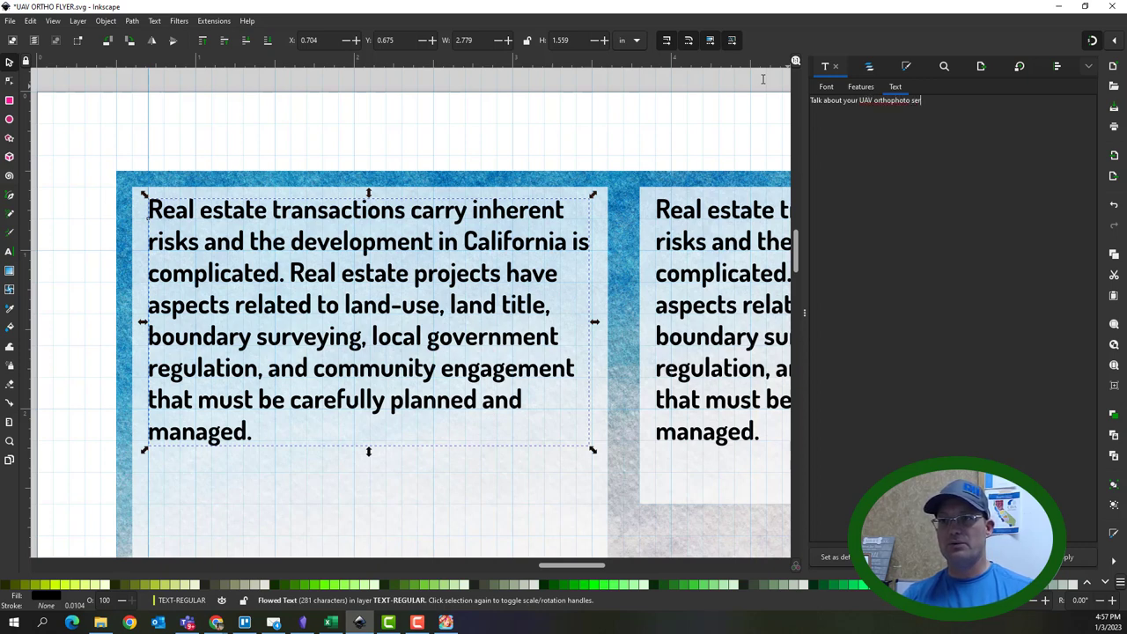
type("e.")
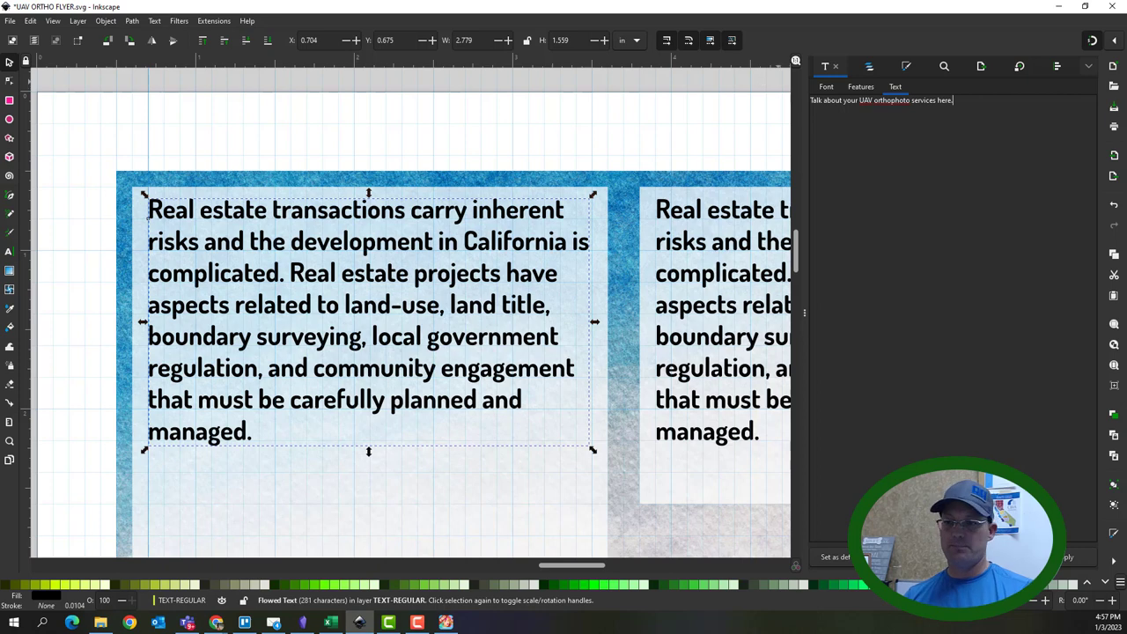
left_click(1076, 557)
- Replace the paragraph in the upper right screen box with "More great stuff about UAV orthophotos here."
left_click(724, 213)
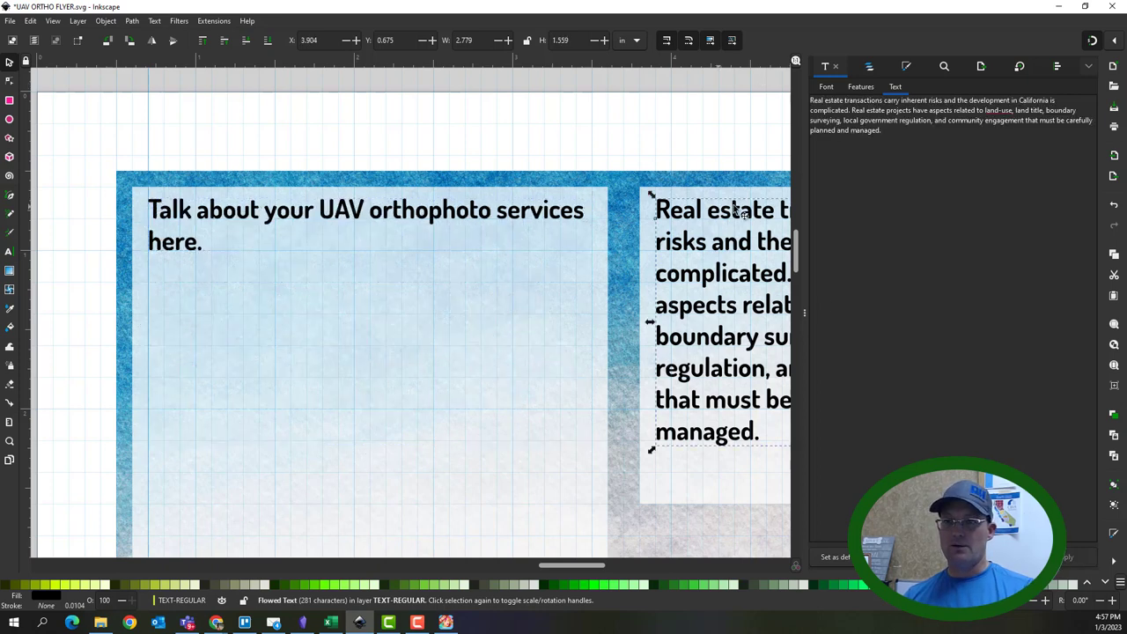
type("MN")
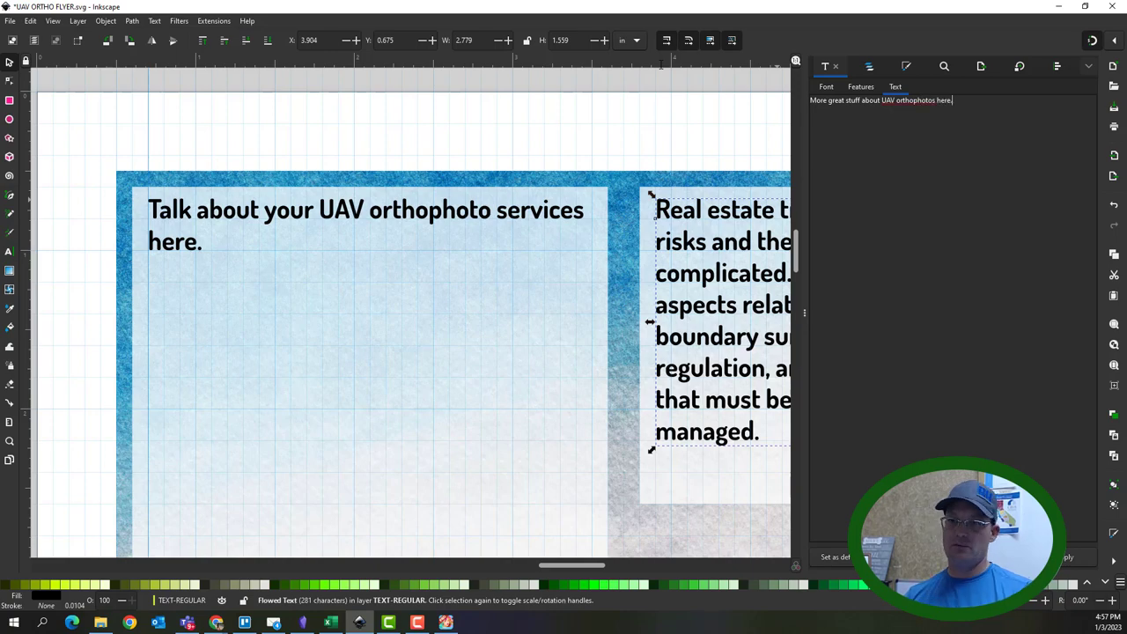
left_click(1083, 560)
left_click(637, 126)
- Delete the leftover "Real Estate Project Management" title text beside the page
scroll(637, 126, "down", 2)
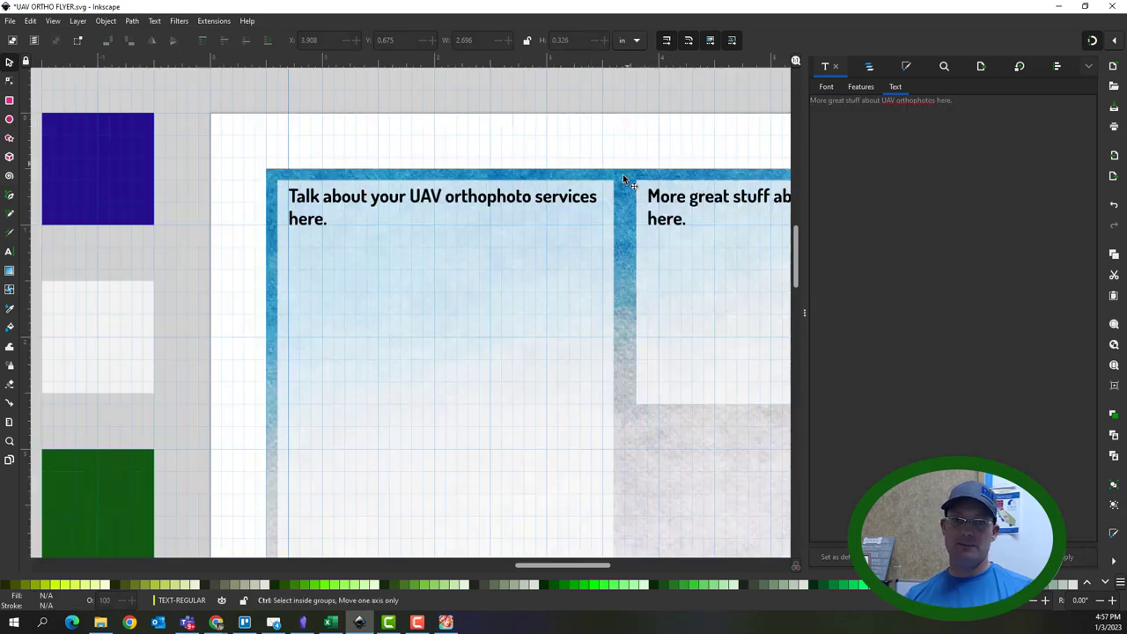
scroll(454, 259, "down", 2)
scroll(559, 389, "down", 5)
scroll(526, 468, "up", 3)
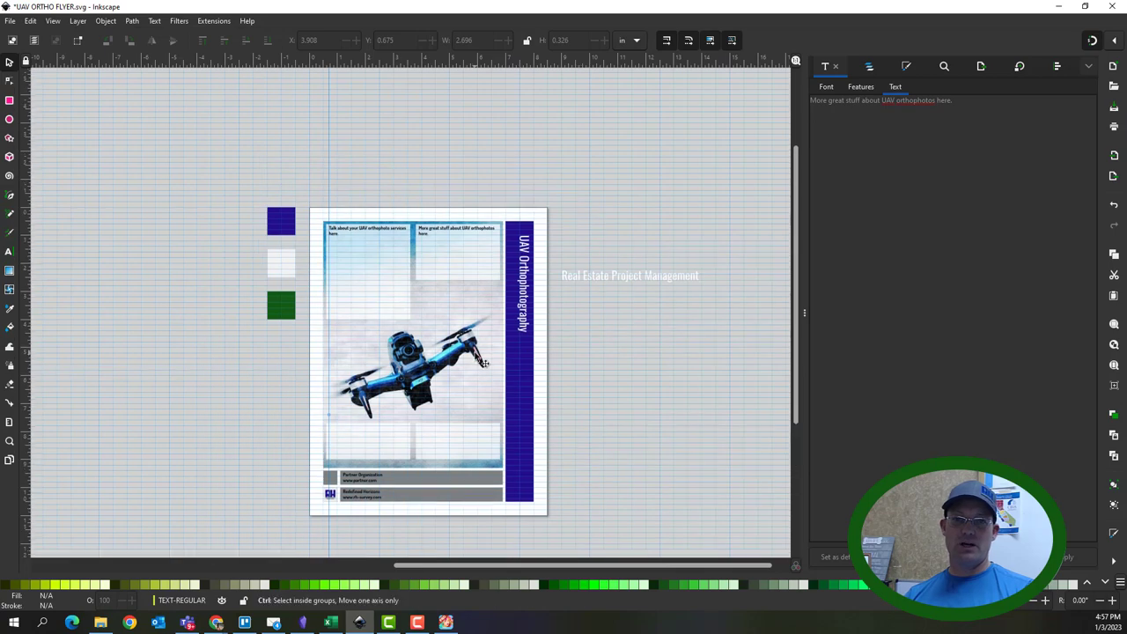
scroll(496, 448, "down", 2)
scroll(495, 448, "right", 1)
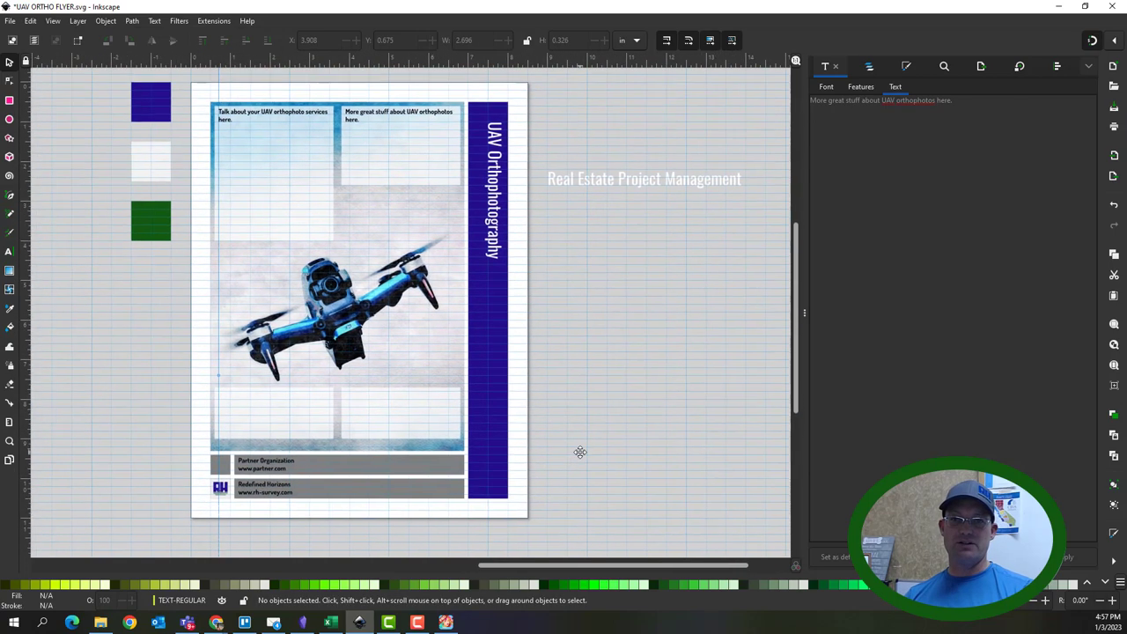
left_click(634, 185)
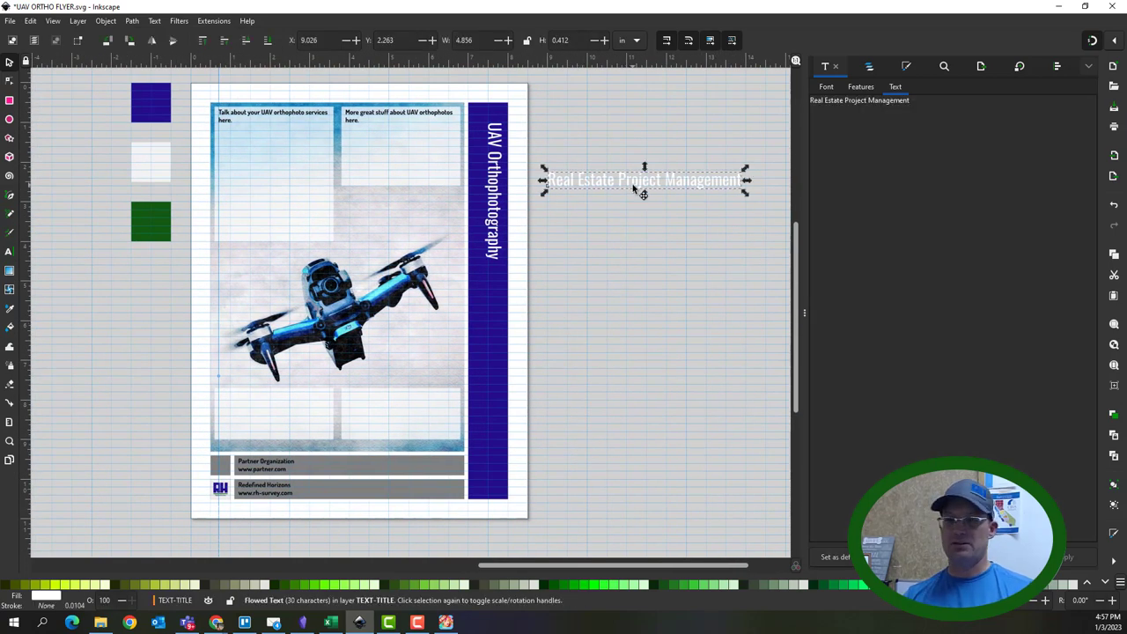
key("Delete")
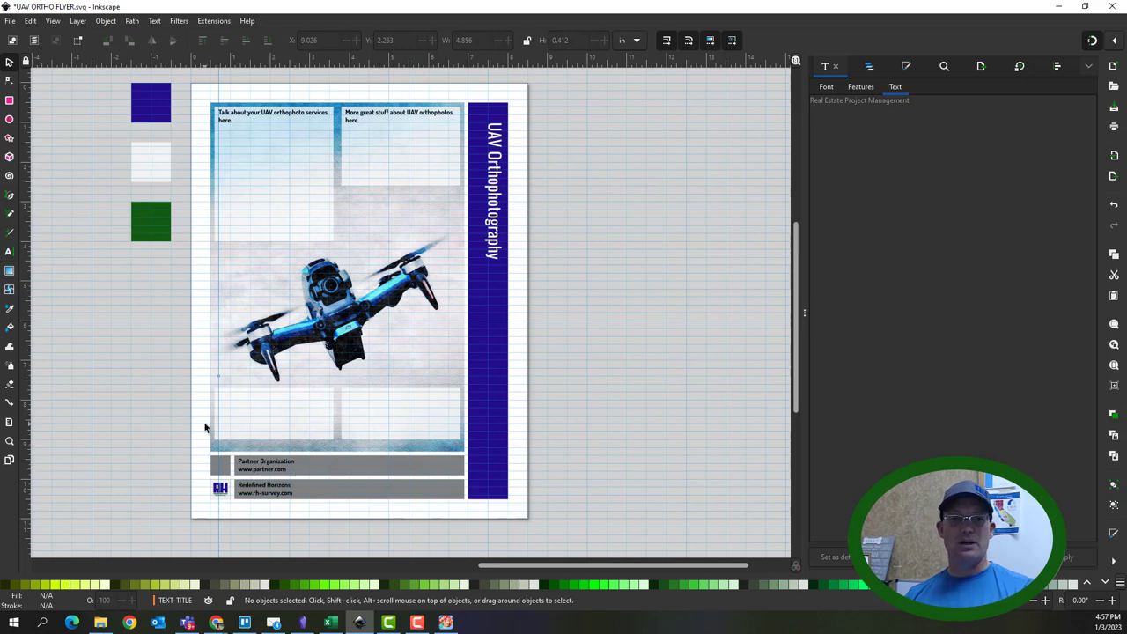